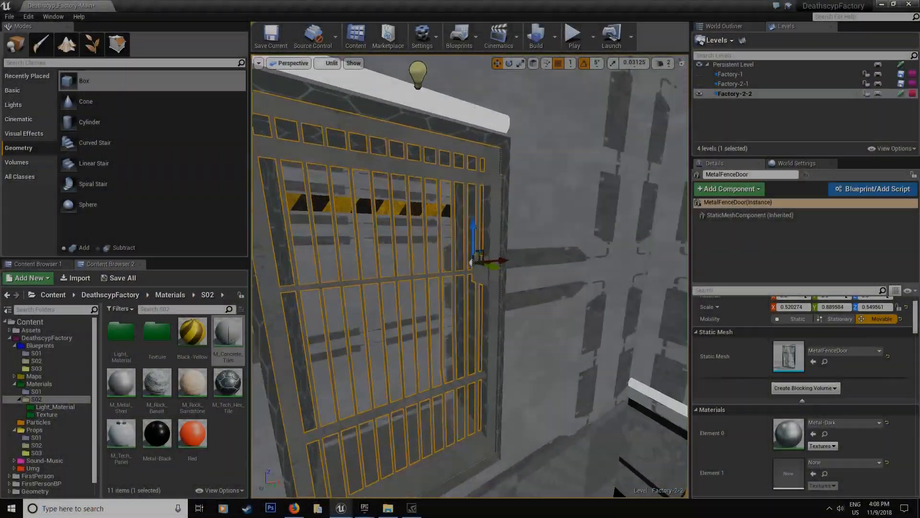
# Place an additive box brush in the empty area outside the existing factory room
pyautogui.moveTo(470, 276); pyautogui.dragTo(517, 275, button='right')
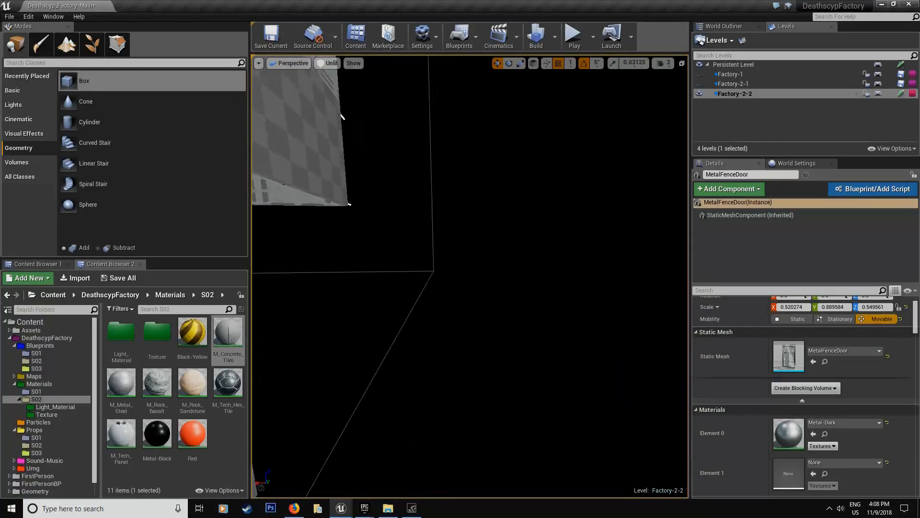
pyautogui.moveTo(118, 81)
pyautogui.mouseDown()
pyautogui.moveTo(205, 130)
pyautogui.moveTo(503, 247)
pyautogui.mouseUp()
pyautogui.moveTo(503, 247); pyautogui.dragTo(520, 259, button='right')
pyautogui.moveTo(501, 227)
pyautogui.mouseDown(button='right')
pyautogui.moveTo(512, 230)
pyautogui.moveTo(502, 227)
pyautogui.mouseUp(button='right')
# Set the new box brush's size to X 300, Y 300 and Z 125
pyautogui.click(793, 252)
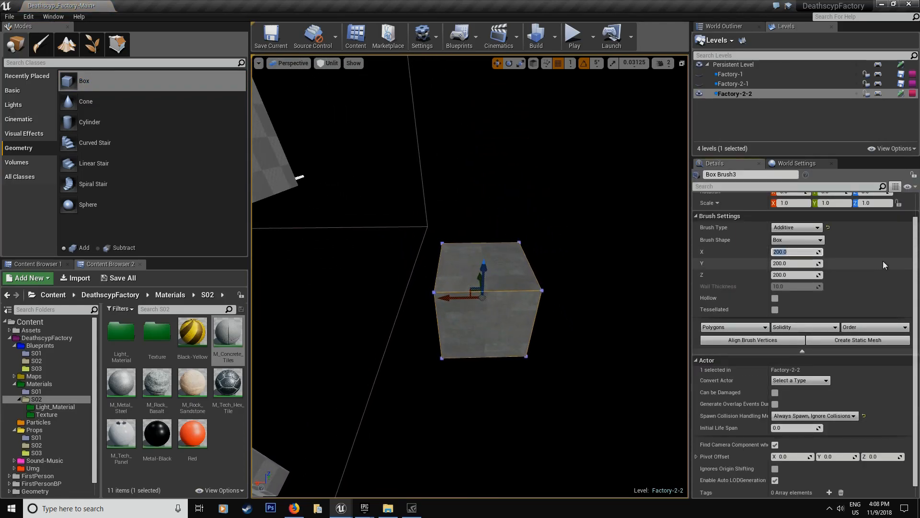
pyautogui.click(806, 263)
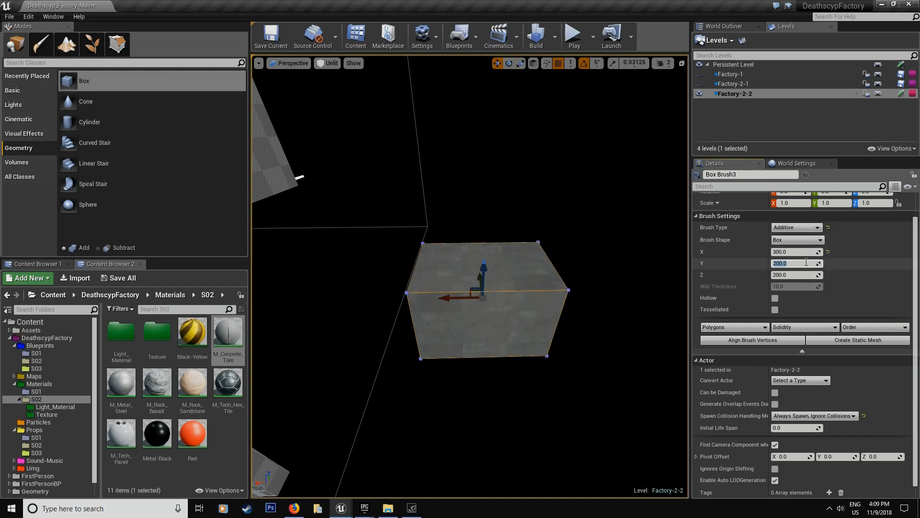
pyautogui.write('300')
pyautogui.click(790, 274)
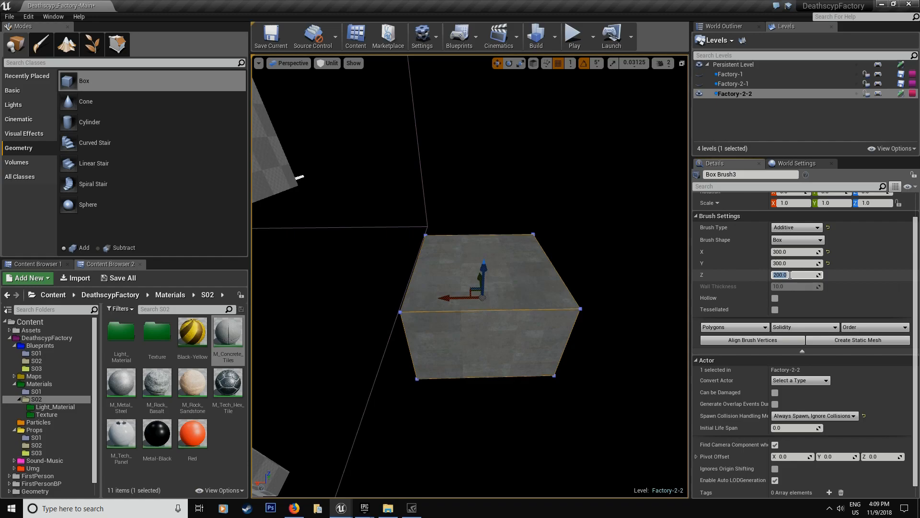
pyautogui.moveTo(622, 235)
pyautogui.mouseDown(button='right')
pyautogui.moveTo(558, 234)
pyautogui.moveTo(621, 235)
pyautogui.mouseUp(button='right')
pyautogui.moveTo(599, 298); pyautogui.dragTo(680, 307, button='right')
pyautogui.click(599, 326)
pyautogui.click(796, 274)
pyautogui.write('125')
pyautogui.press('Return')
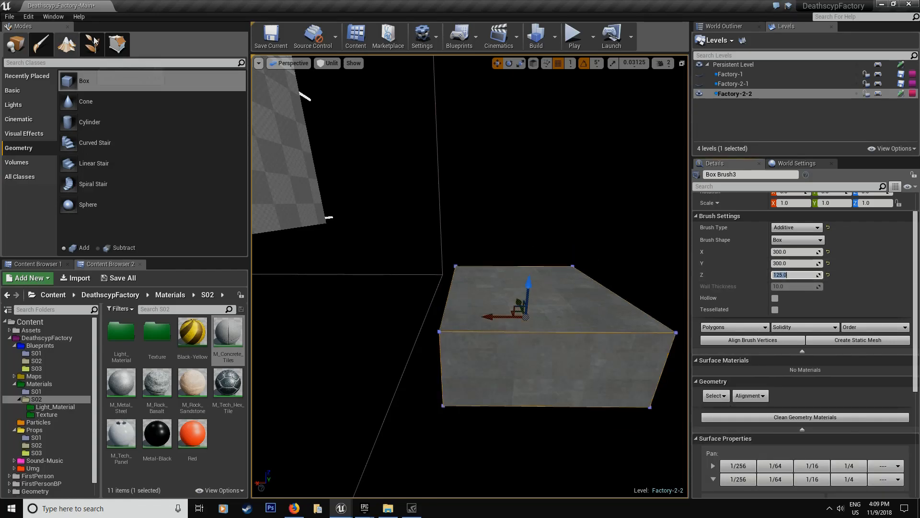
# Extrude the box's top face upward by a short length in geometry editing to form a thin band
pyautogui.click(118, 43)
pyautogui.click(508, 279)
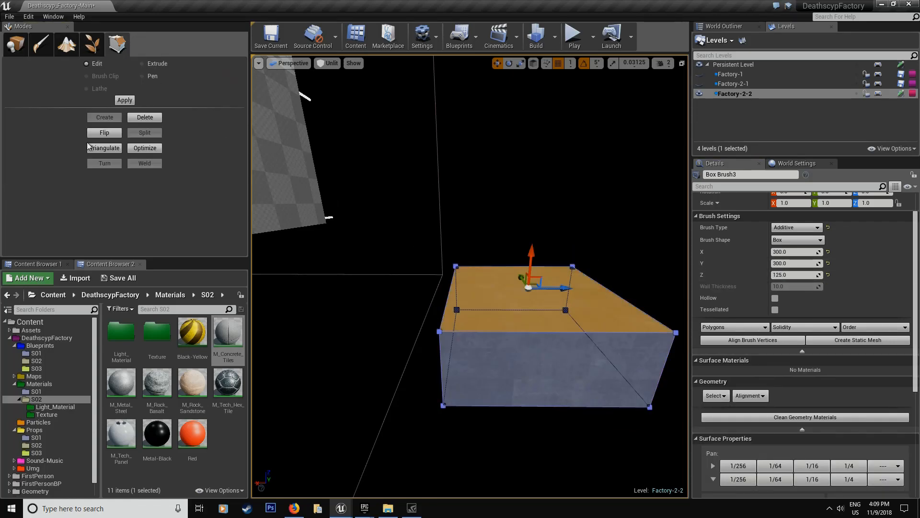
pyautogui.press('e')
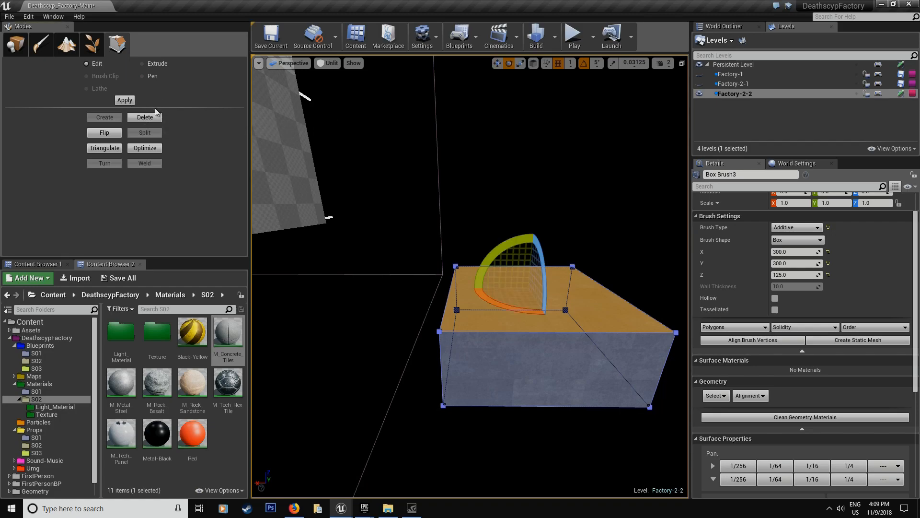
pyautogui.click(143, 64)
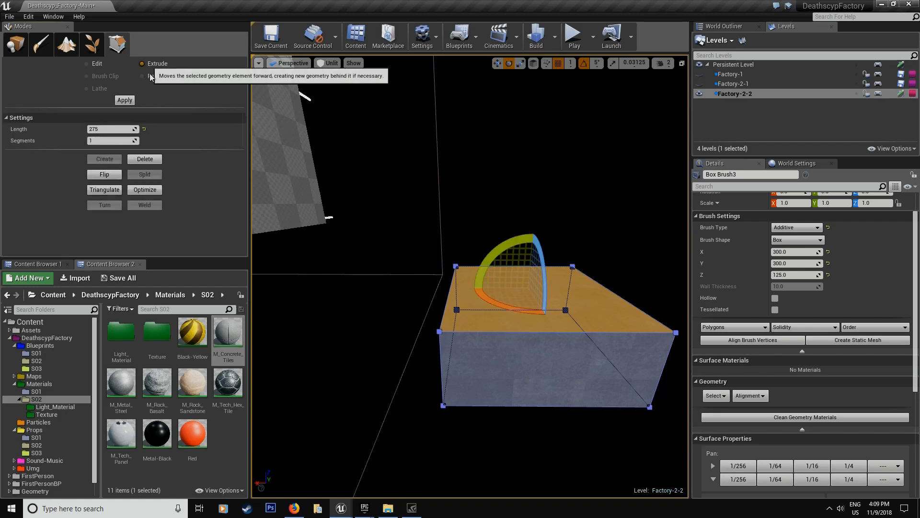
pyautogui.click(124, 101)
pyautogui.click(120, 122)
pyautogui.click(127, 118)
pyautogui.click(123, 130)
pyautogui.write('3')
# Extrude the top face again with a length of 275 to form the tall upper section
pyautogui.write('275')
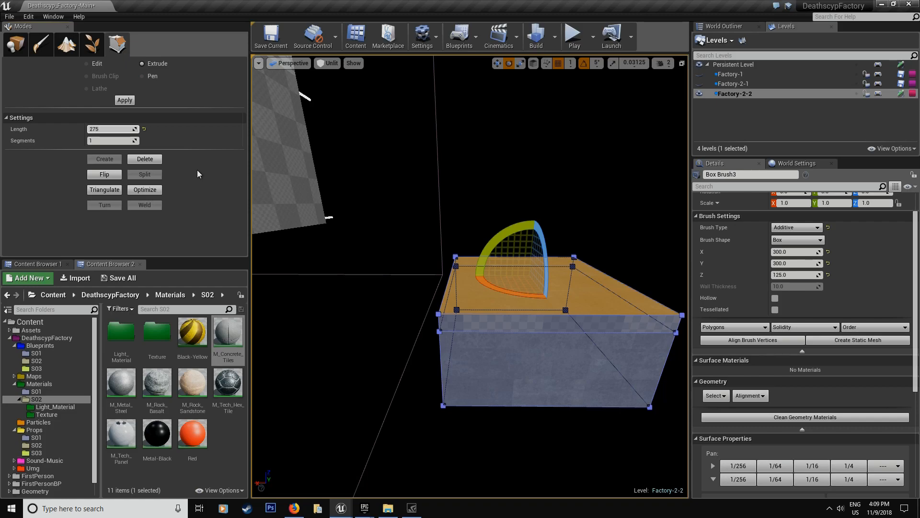
pyautogui.press('Return')
pyautogui.click(124, 101)
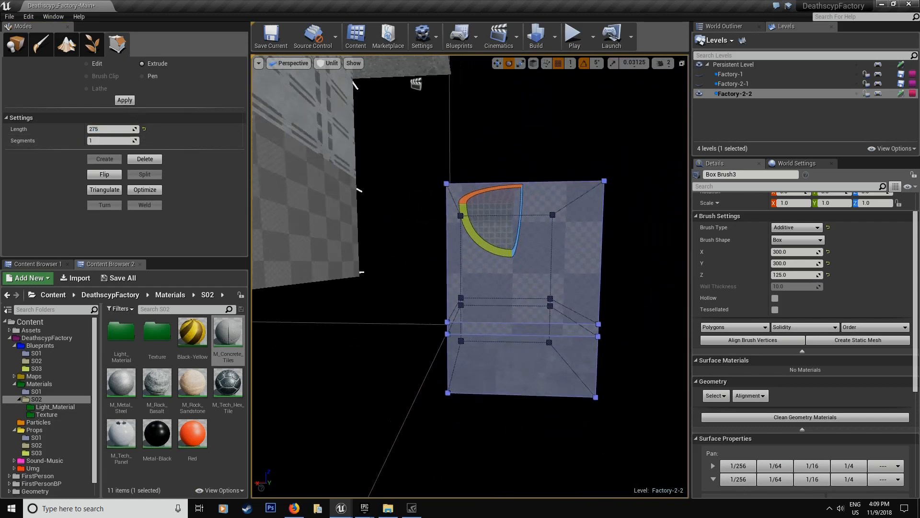
# Apply the Metal-Black material to the thin band on the column's front and leave geometry editing
pyautogui.click(569, 218)
pyautogui.moveTo(569, 218)
pyautogui.mouseDown(button='right')
pyautogui.moveTo(496, 320)
pyautogui.moveTo(473, 269)
pyautogui.mouseUp(button='right')
pyautogui.moveTo(156, 434)
pyautogui.mouseDown()
pyautogui.moveTo(238, 413)
pyautogui.moveTo(444, 280)
pyautogui.mouseUp()
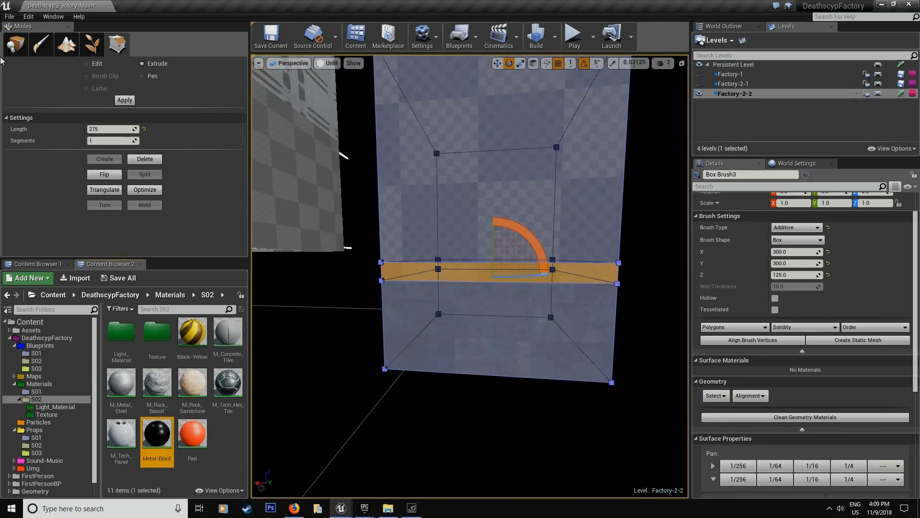
pyautogui.click(16, 44)
pyautogui.moveTo(399, 301); pyautogui.dragTo(404, 272)
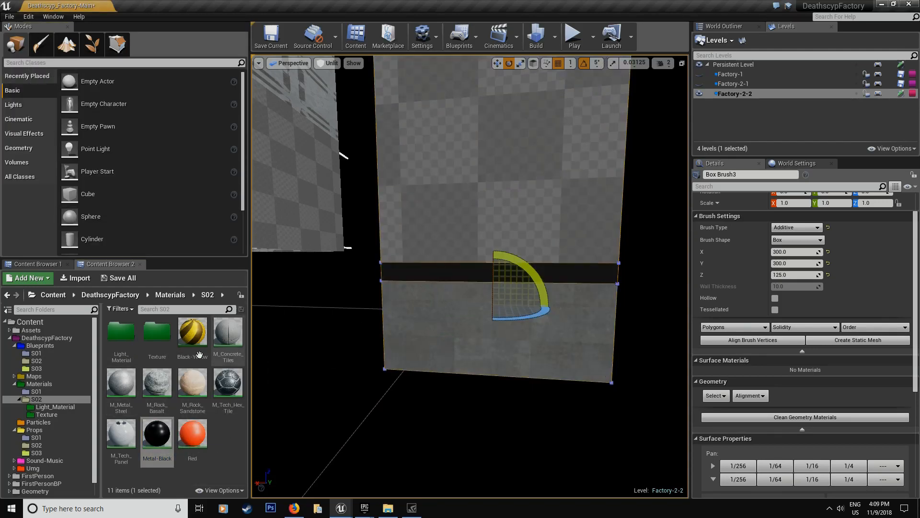
# Apply M_Metal_Steel to the column's lower faces and Metal-Black to the band on its other sides
pyautogui.moveTo(122, 384); pyautogui.dragTo(416, 313)
pyautogui.moveTo(416, 313)
pyautogui.mouseDown(button='right')
pyautogui.moveTo(432, 297)
pyautogui.moveTo(463, 292)
pyautogui.mouseUp(button='right')
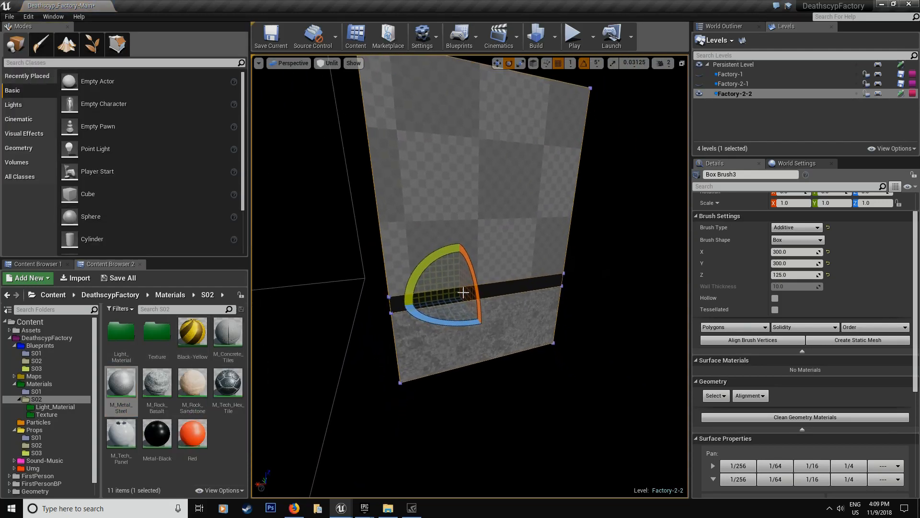
pyautogui.keyDown('alt'); pyautogui.moveTo(459, 295); pyautogui.dragTo(326, 298); pyautogui.keyUp('alt')
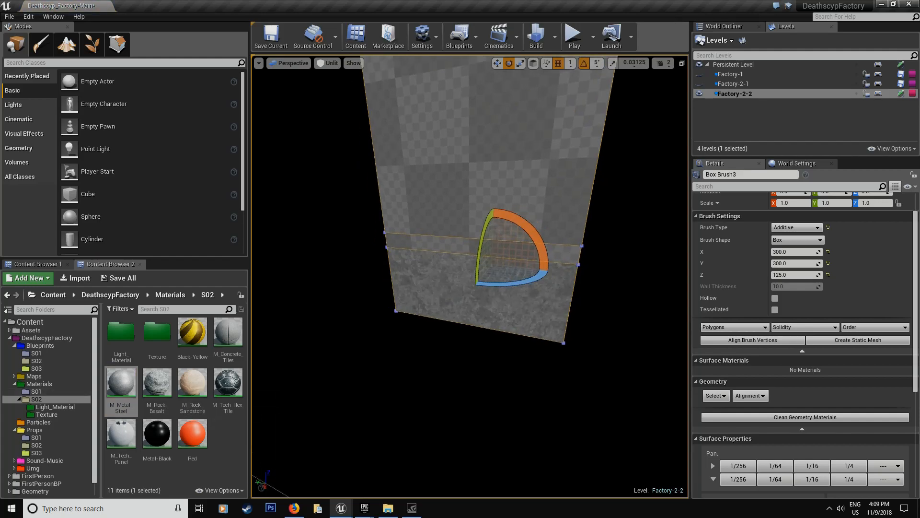
pyautogui.keyDown('alt'); pyautogui.moveTo(431, 295); pyautogui.dragTo(508, 296); pyautogui.keyUp('alt')
pyautogui.click(139, 384)
pyautogui.moveTo(361, 310); pyautogui.dragTo(475, 323)
pyautogui.moveTo(157, 434)
pyautogui.mouseDown()
pyautogui.moveTo(483, 272)
pyautogui.moveTo(370, 279)
pyautogui.moveTo(436, 285)
pyautogui.mouseUp()
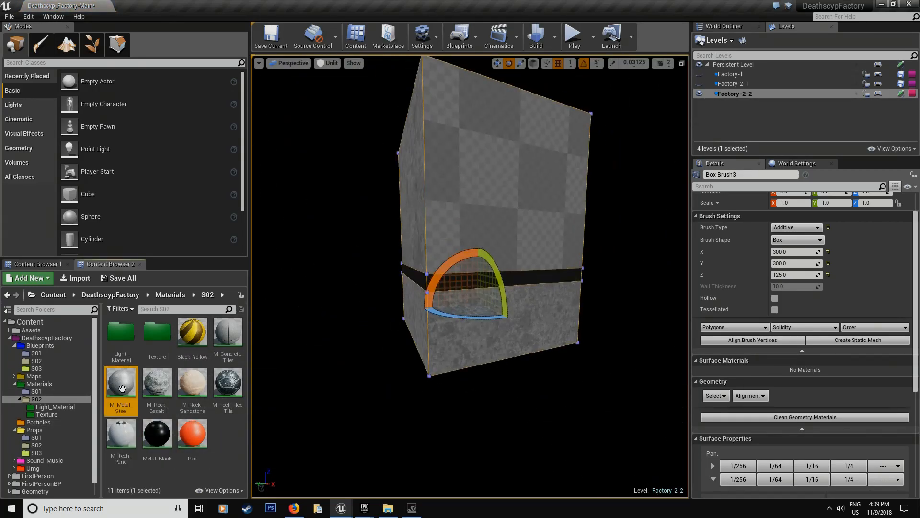
# Cover the column's large upper side faces with the M_Metal_Steel material
pyautogui.moveTo(129, 388); pyautogui.dragTo(493, 192)
pyautogui.moveTo(493, 192); pyautogui.dragTo(431, 215, button='right')
pyautogui.moveTo(125, 384); pyautogui.dragTo(450, 192)
pyautogui.moveTo(450, 192); pyautogui.dragTo(407, 216, button='right')
pyautogui.moveTo(124, 383); pyautogui.dragTo(342, 212)
pyautogui.moveTo(342, 211)
pyautogui.mouseDown(button='right')
pyautogui.moveTo(287, 240)
pyautogui.moveTo(278, 233)
pyautogui.moveTo(343, 211)
pyautogui.moveTo(271, 218)
pyautogui.mouseUp(button='right')
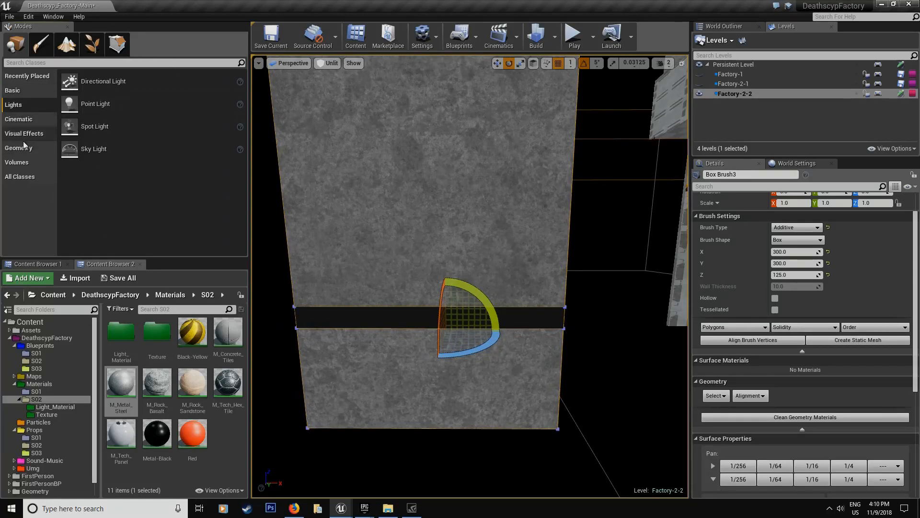
# Place a second box brush in front of the column's lower section
pyautogui.moveTo(19, 148)
pyautogui.moveTo(70, 81); pyautogui.dragTo(440, 323)
pyautogui.moveTo(440, 324)
pyautogui.mouseDown(button='right')
pyautogui.moveTo(417, 307)
pyautogui.moveTo(446, 331)
pyautogui.moveTo(460, 328)
pyautogui.mouseUp(button='right')
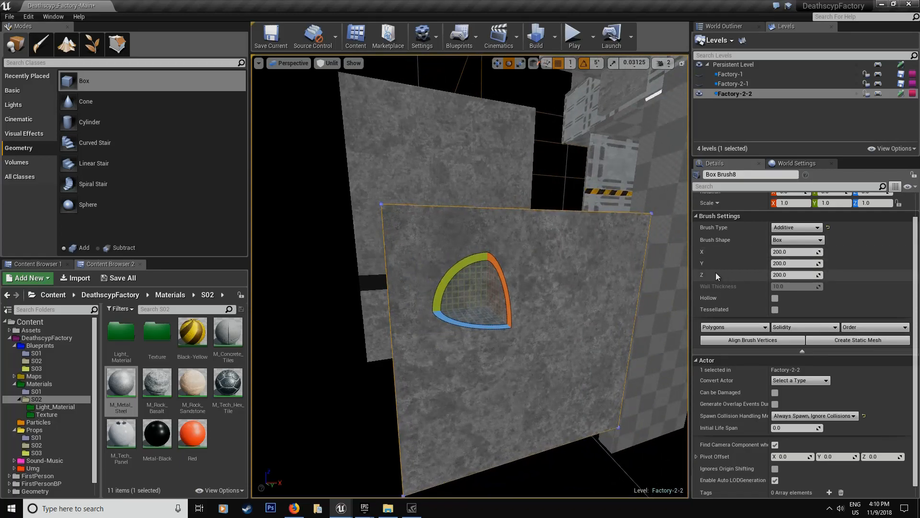
pyautogui.moveTo(519, 285); pyautogui.dragTo(594, 280, button='right')
pyautogui.moveTo(414, 269)
pyautogui.mouseDown(button='right')
pyautogui.moveTo(422, 270)
pyautogui.moveTo(414, 268)
pyautogui.mouseUp(button='right')
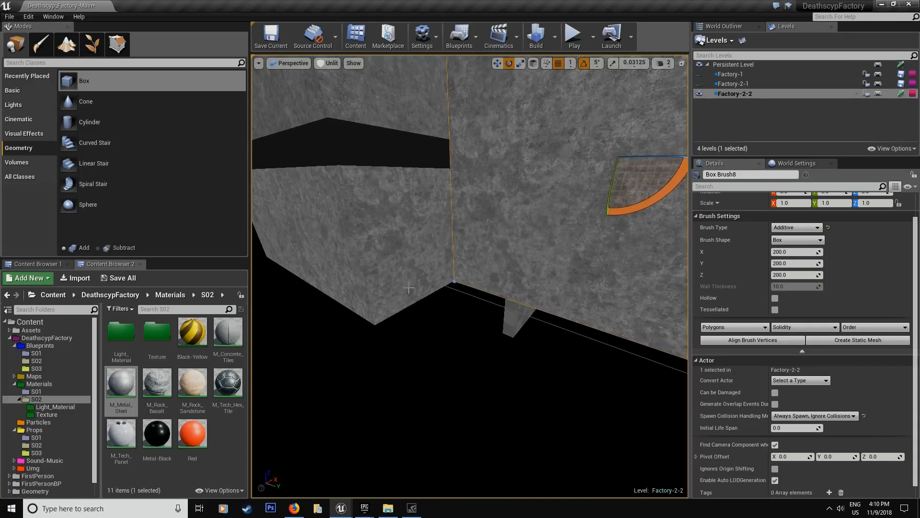
# Size the second box brush to X 120, Y 35 and Z 100
pyautogui.click(795, 275)
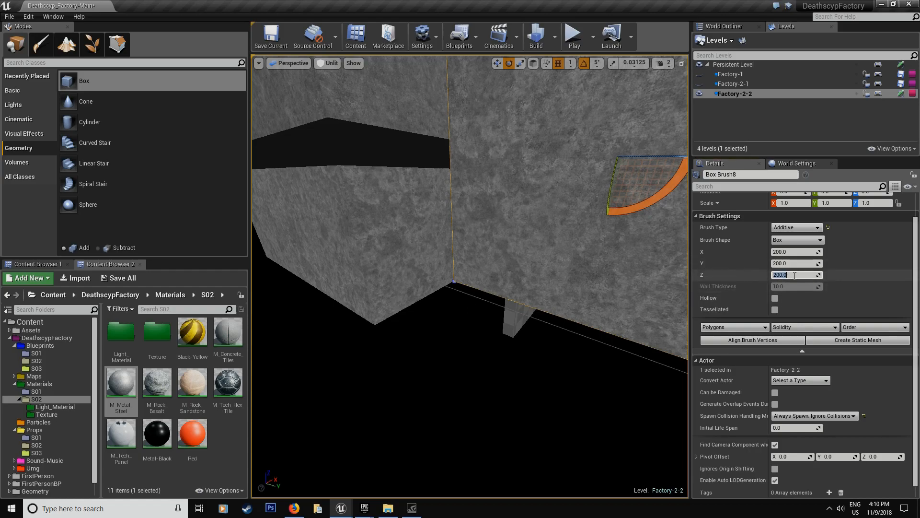
pyautogui.write('100')
pyautogui.press('Return')
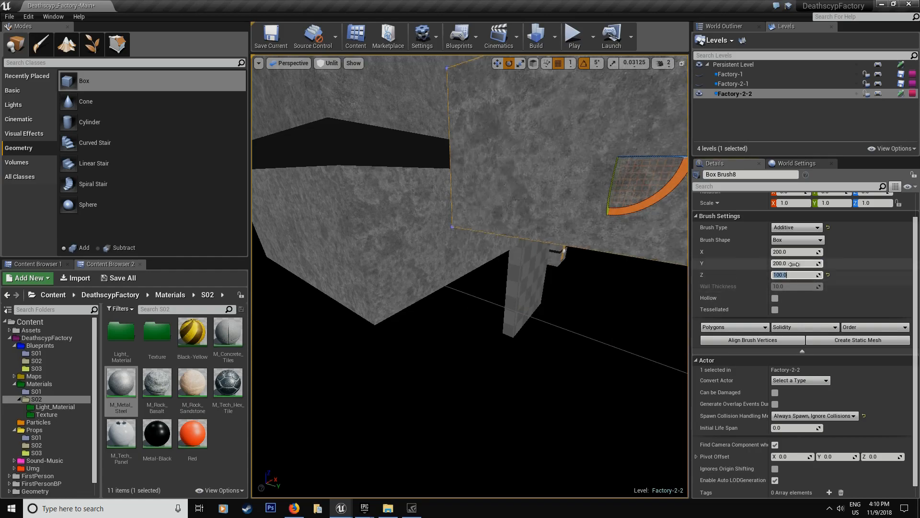
pyautogui.click(794, 262)
pyautogui.write('45')
pyautogui.press('Return')
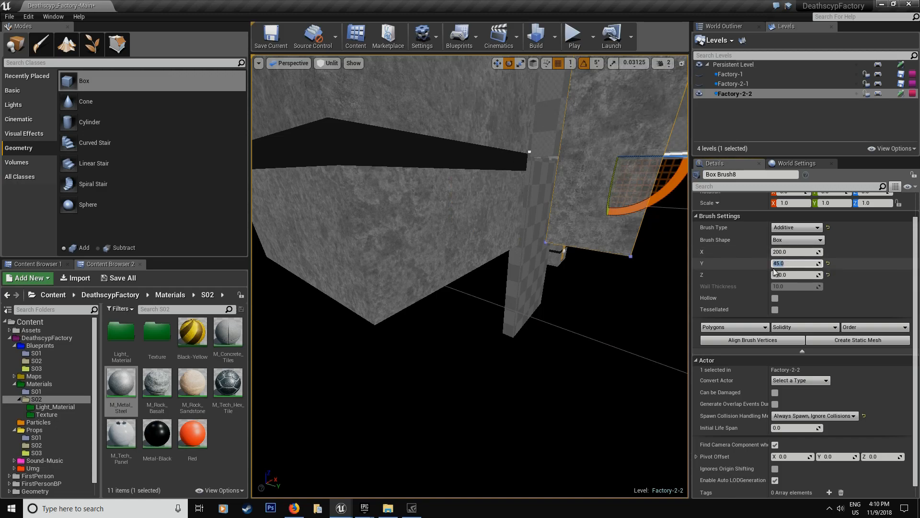
pyautogui.write('35')
pyautogui.press('Return')
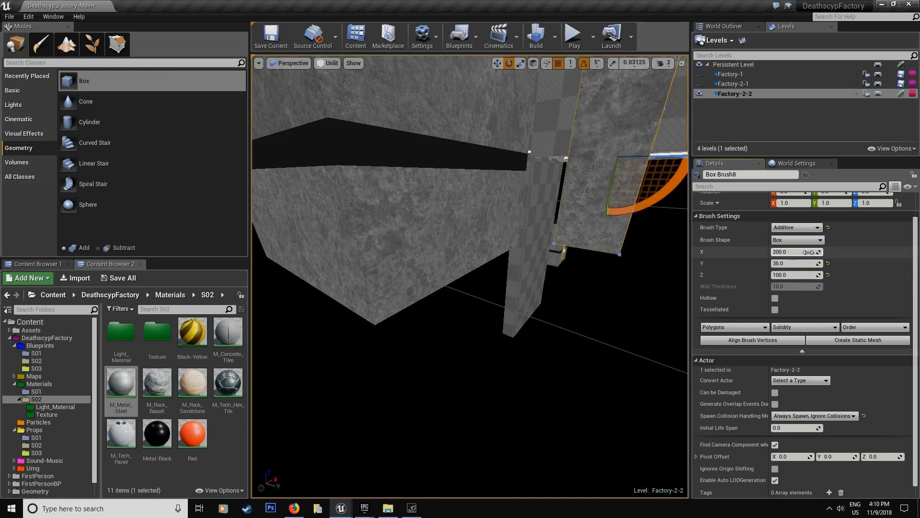
pyautogui.moveTo(617, 229); pyautogui.dragTo(527, 231, button='right')
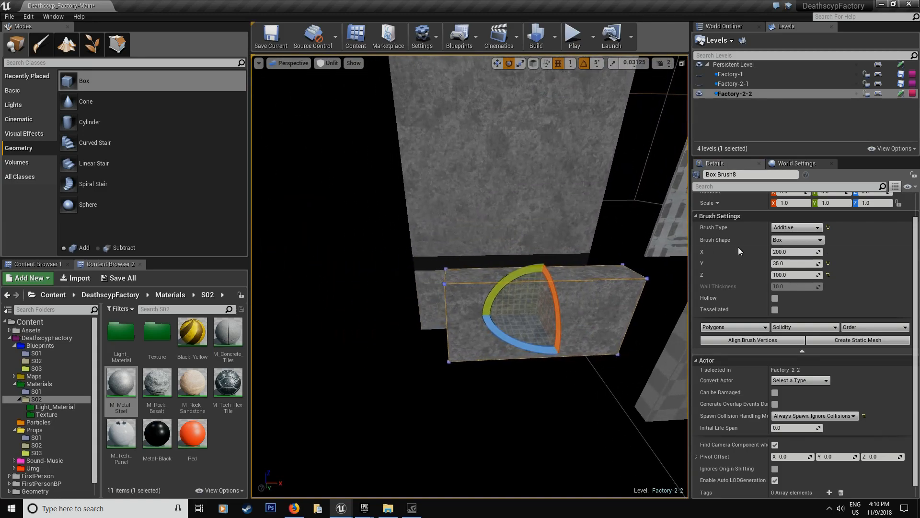
pyautogui.click(789, 251)
pyautogui.write('12')
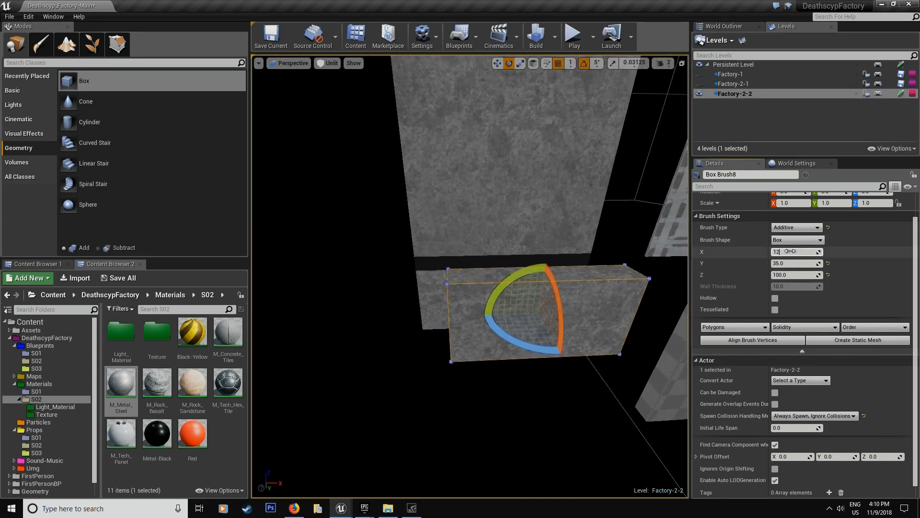
pyautogui.write('0')
pyautogui.press('Return')
# Change the small box's brush type to Subtractive and activate the move tool for it
pyautogui.moveTo(604, 249)
pyautogui.mouseDown(button='right')
pyautogui.moveTo(680, 245)
pyautogui.moveTo(652, 230)
pyautogui.moveTo(634, 204)
pyautogui.mouseUp(button='right')
pyautogui.press('w')
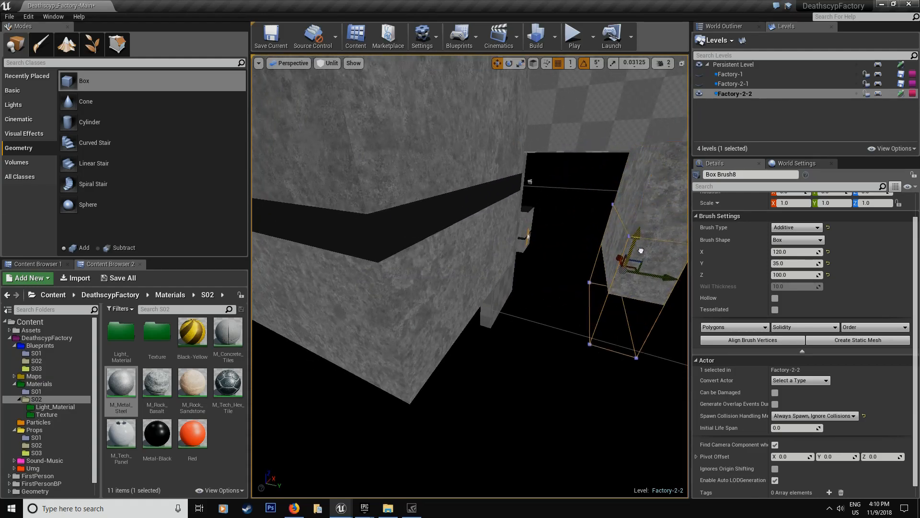
pyautogui.moveTo(641, 250); pyautogui.dragTo(642, 251)
pyautogui.moveTo(665, 283)
pyautogui.mouseDown(button='right')
pyautogui.moveTo(565, 282)
pyautogui.moveTo(654, 282)
pyautogui.mouseUp(button='right')
pyautogui.click(797, 230)
pyautogui.click(791, 250)
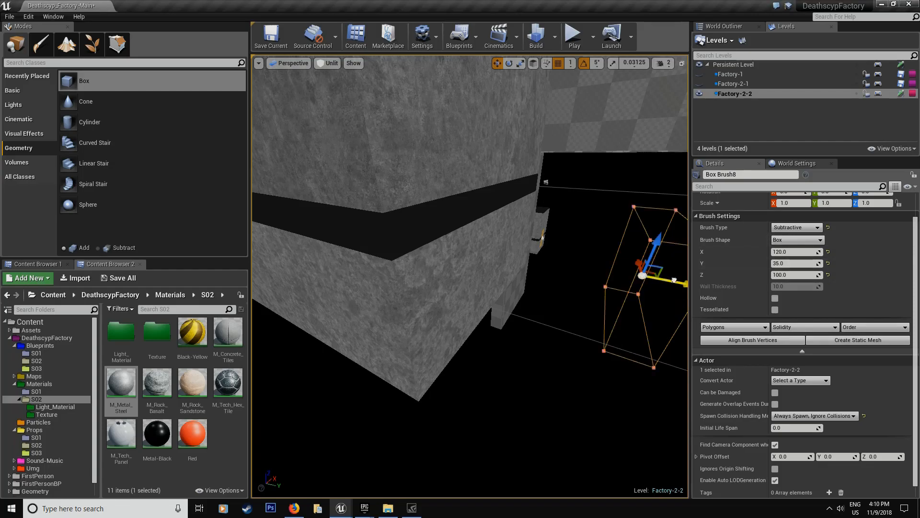
# Move the subtractive box into the column's lower front face so it cuts a recess
pyautogui.moveTo(642, 276); pyautogui.dragTo(507, 256)
pyautogui.press('f')
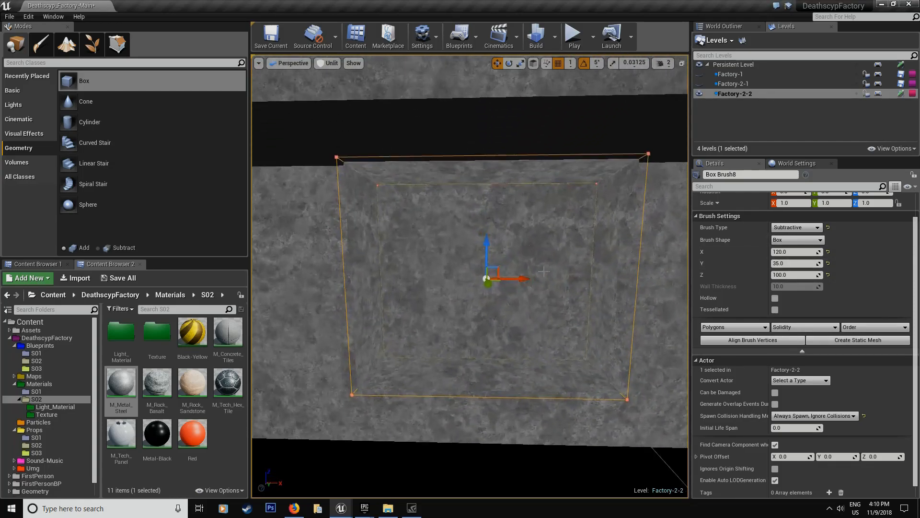
pyautogui.moveTo(488, 283)
pyautogui.mouseDown(button='right')
pyautogui.moveTo(578, 271)
pyautogui.moveTo(625, 286)
pyautogui.mouseUp(button='right')
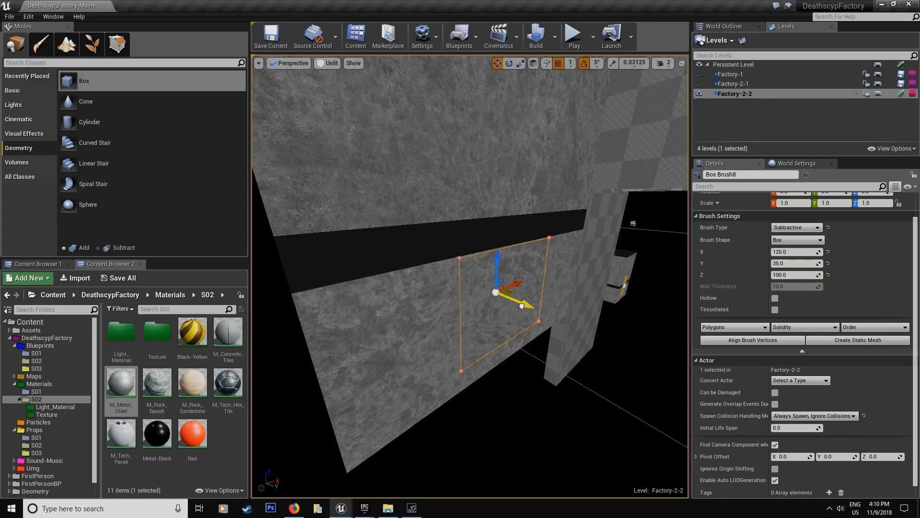
pyautogui.moveTo(521, 305)
pyautogui.mouseDown(button='right')
pyautogui.moveTo(482, 302)
pyautogui.moveTo(514, 296)
pyautogui.moveTo(493, 308)
pyautogui.moveTo(521, 309)
pyautogui.mouseUp(button='right')
pyautogui.moveTo(265, 158); pyautogui.dragTo(321, 165, button='right')
# Extrude the subtractive box's top face by 25 in geometry editing to raise the recess
pyautogui.click(115, 52)
pyautogui.moveTo(507, 313); pyautogui.dragTo(568, 328, button='right')
pyautogui.click(500, 299)
pyautogui.click(143, 63)
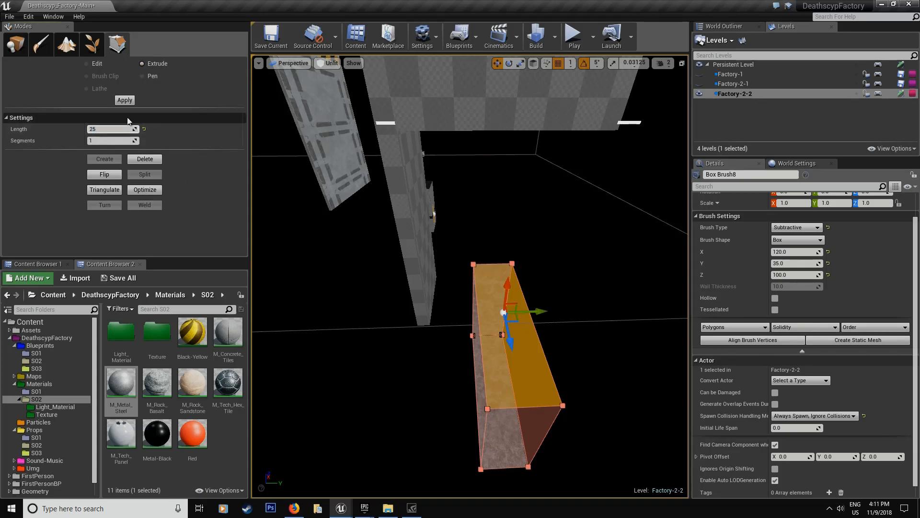
pyautogui.click(125, 100)
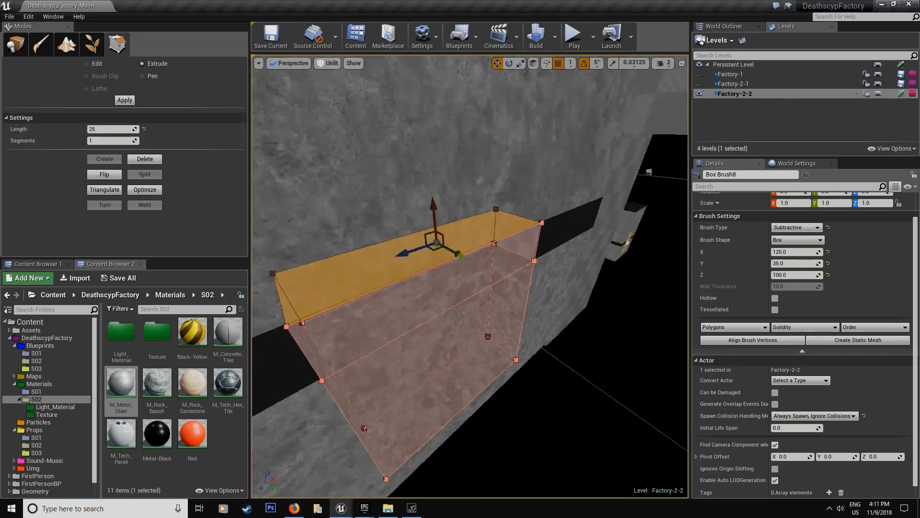
# Extrude the subtractive box's top face by a further 95 to carry the recess above the black band
pyautogui.press('w')
pyautogui.press('s')
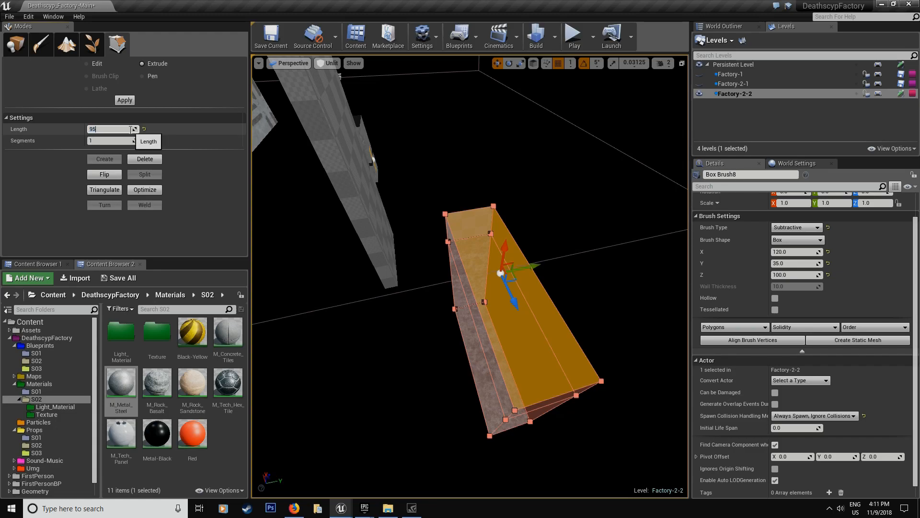
pyautogui.click(125, 100)
pyautogui.moveTo(452, 124)
pyautogui.mouseDown(button='right')
pyautogui.moveTo(434, 86)
pyautogui.moveTo(364, 84)
pyautogui.moveTo(307, 65)
pyautogui.mouseUp(button='right')
pyautogui.moveTo(647, 232); pyautogui.dragTo(661, 209, button='right')
pyautogui.moveTo(567, 219); pyautogui.dragTo(575, 234, button='right')
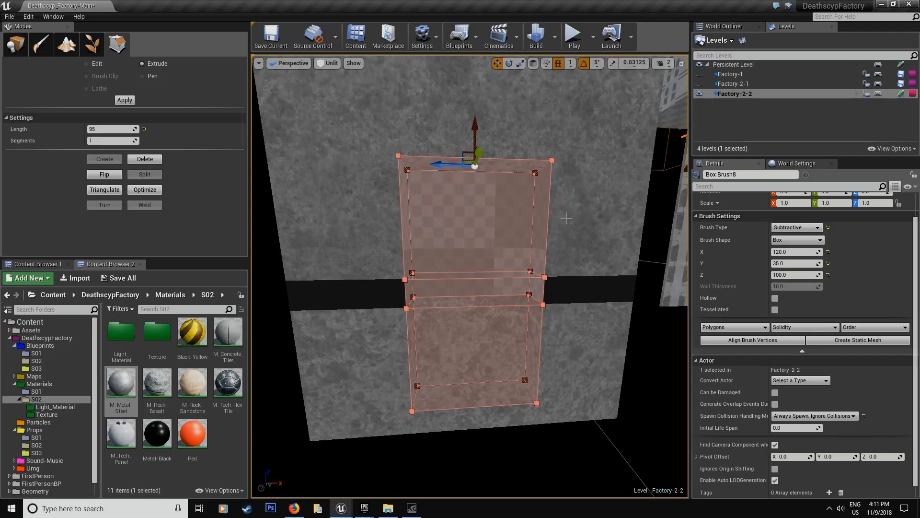
# Leave geometry editing and apply Metal-Black to the band section inside the recess
pyautogui.click(22, 47)
pyautogui.moveTo(292, 197); pyautogui.dragTo(216, 180, button='right')
pyautogui.moveTo(160, 433)
pyautogui.mouseDown()
pyautogui.moveTo(502, 300)
pyautogui.moveTo(480, 300)
pyautogui.mouseUp()
pyautogui.moveTo(481, 299); pyautogui.dragTo(510, 314, button='right')
pyautogui.moveTo(157, 427); pyautogui.dragTo(495, 299)
pyautogui.moveTo(540, 254)
pyautogui.mouseDown(button='right')
pyautogui.moveTo(532, 230)
pyautogui.moveTo(570, 230)
pyautogui.moveTo(532, 229)
pyautogui.moveTo(542, 230)
pyautogui.moveTo(538, 206)
pyautogui.moveTo(489, 211)
pyautogui.moveTo(515, 211)
pyautogui.mouseUp(button='right')
# Apply M_Metal_Steel to the remaining untextured faces of the recess
pyautogui.moveTo(121, 383); pyautogui.dragTo(279, 344)
pyautogui.moveTo(427, 248); pyautogui.dragTo(424, 247)
pyautogui.moveTo(424, 248); pyautogui.dragTo(465, 248, button='right')
pyautogui.moveTo(116, 382); pyautogui.dragTo(637, 247)
pyautogui.moveTo(637, 246); pyautogui.dragTo(661, 244, button='right')
pyautogui.moveTo(399, 194); pyautogui.dragTo(465, 198, button='right')
# Place another additive box brush at the column and move it clear of the recessed front face
pyautogui.click(34, 146)
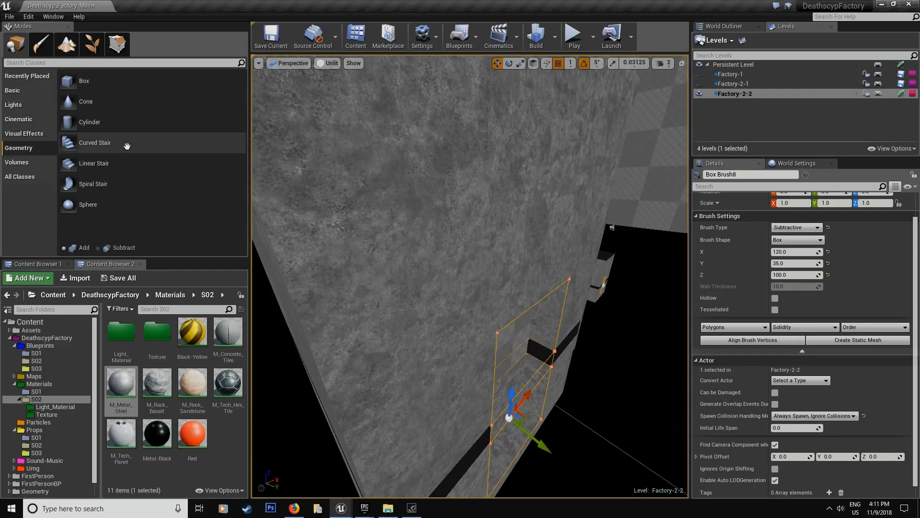
pyautogui.moveTo(103, 85); pyautogui.dragTo(408, 281)
pyautogui.moveTo(547, 313); pyautogui.dragTo(549, 316)
pyautogui.moveTo(549, 316)
pyautogui.mouseDown(button='right')
pyautogui.moveTo(566, 295)
pyautogui.moveTo(561, 304)
pyautogui.moveTo(555, 288)
pyautogui.mouseUp(button='right')
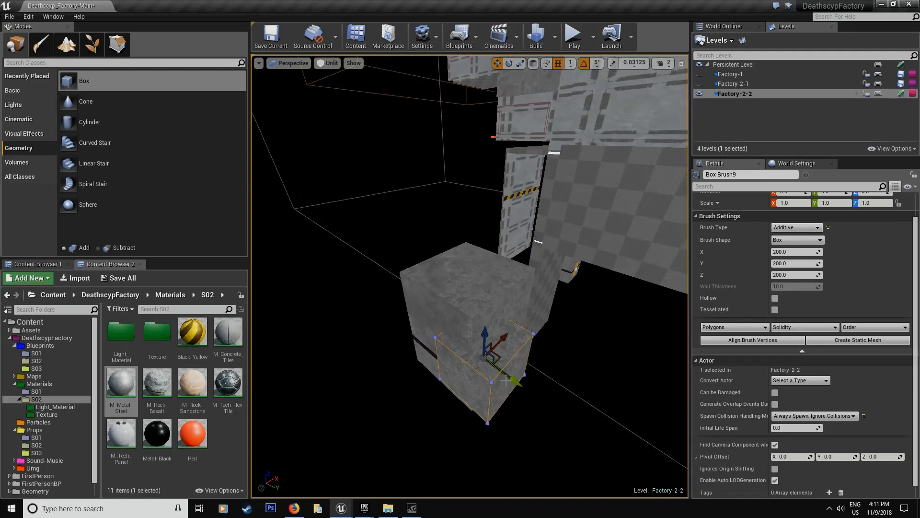
pyautogui.moveTo(535, 389); pyautogui.dragTo(567, 374)
pyautogui.moveTo(556, 413); pyautogui.dragTo(591, 436)
pyautogui.moveTo(590, 436)
pyautogui.mouseDown(button='right')
pyautogui.moveTo(541, 421)
pyautogui.moveTo(464, 343)
pyautogui.mouseUp(button='right')
pyautogui.moveTo(469, 317); pyautogui.dragTo(592, 311)
pyautogui.moveTo(592, 312); pyautogui.dragTo(615, 288, button='right')
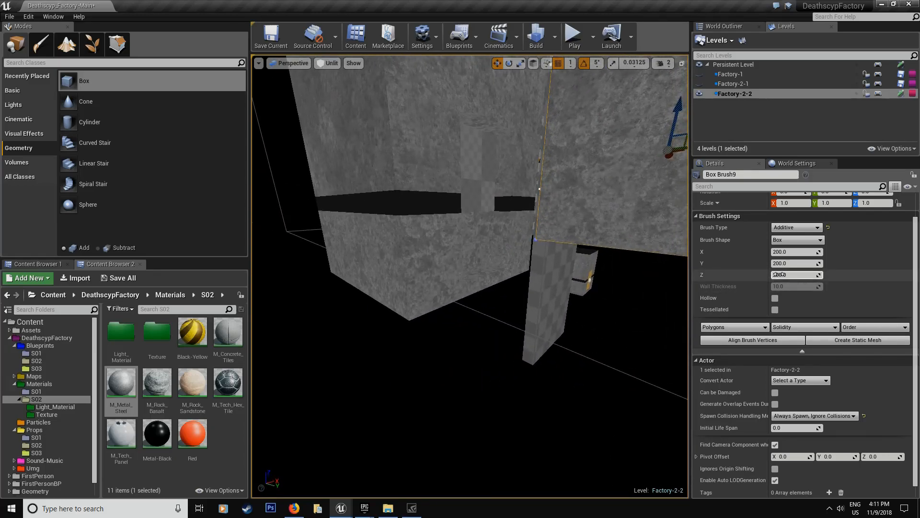
# Size the new box brush to 250 in X, 250 in Y and 100 in Z
pyautogui.press('Return')
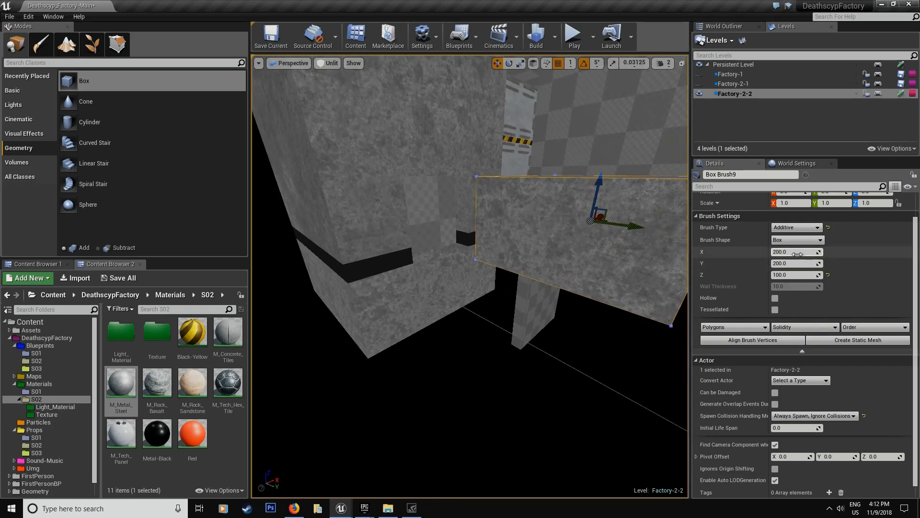
pyautogui.click(796, 253)
pyautogui.write('250')
pyautogui.click(806, 261)
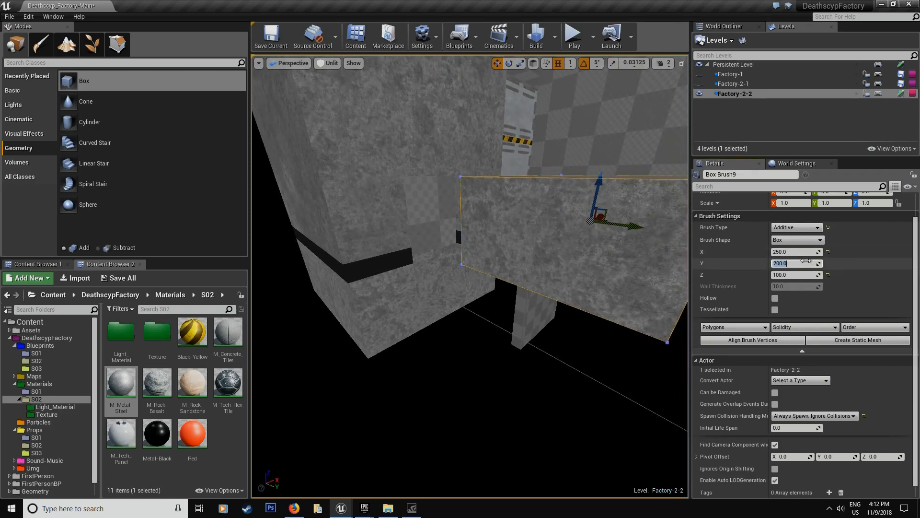
pyautogui.press('Return')
pyautogui.moveTo(618, 242); pyautogui.dragTo(623, 249, button='right')
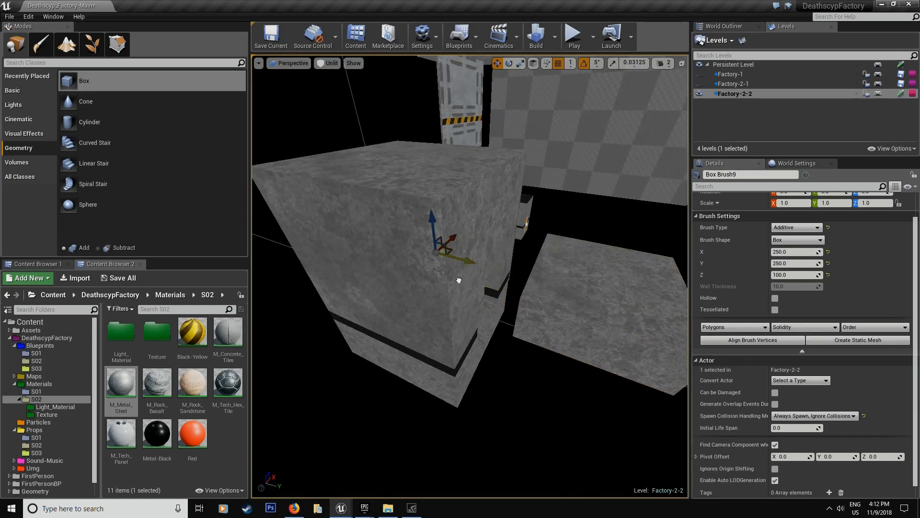
# Change the 250 by 250 box brush inside the column to Subtractive
pyautogui.click(797, 227)
pyautogui.click(787, 243)
pyautogui.moveTo(566, 225)
pyautogui.mouseDown(button='right')
pyautogui.moveTo(537, 240)
pyautogui.moveTo(467, 227)
pyautogui.mouseUp(button='right')
pyautogui.press('f')
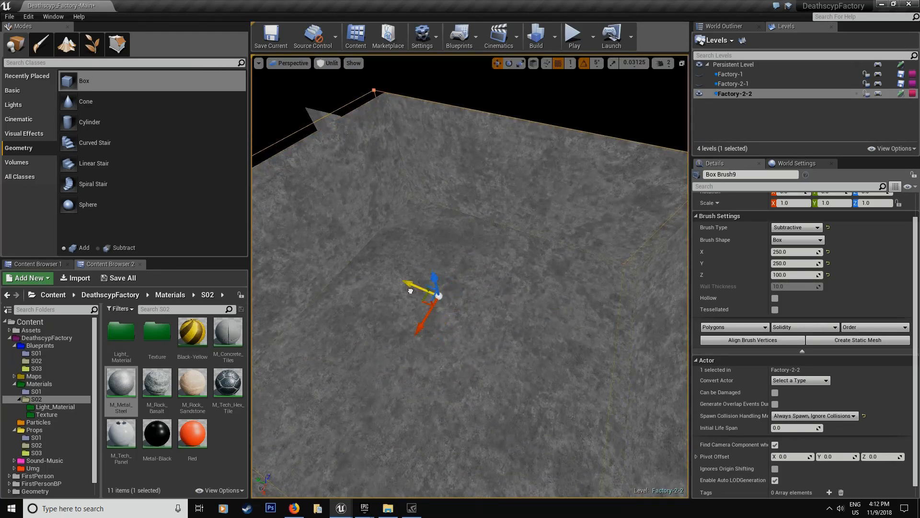
# Nudge the subtractive box horizontally and vertically until its cavity lines up with the recessed front opening
pyautogui.moveTo(410, 291); pyautogui.dragTo(407, 288)
pyautogui.moveTo(407, 288); pyautogui.dragTo(378, 288, button='right')
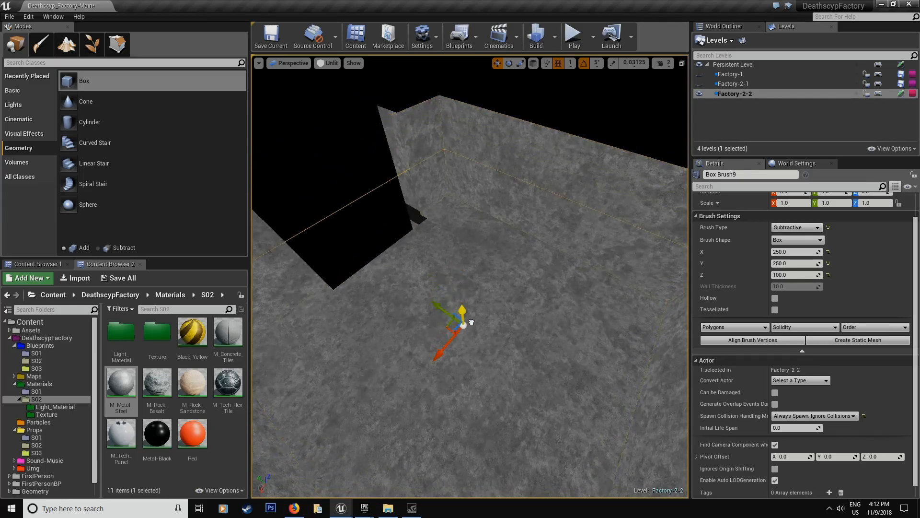
pyautogui.moveTo(471, 321); pyautogui.dragTo(471, 322)
pyautogui.moveTo(470, 321); pyautogui.dragTo(599, 283, button='right')
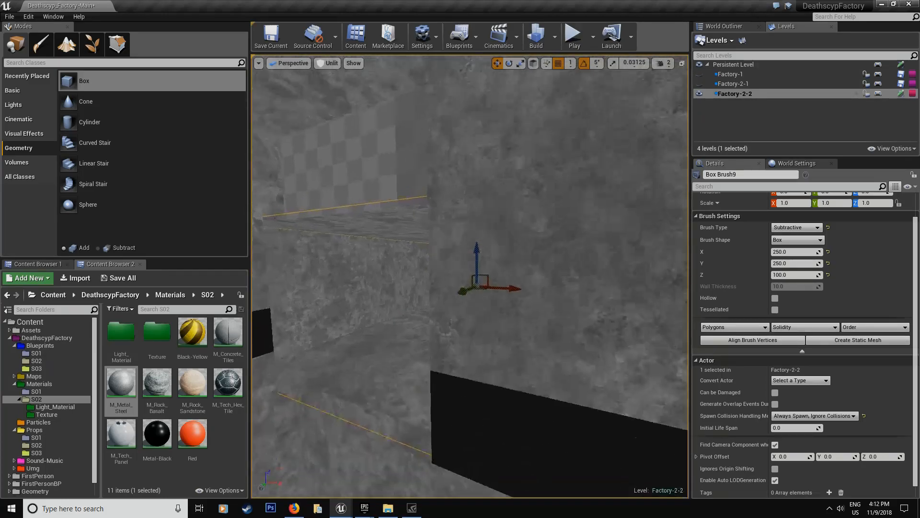
pyautogui.moveTo(474, 288); pyautogui.dragTo(501, 269, button='right')
pyautogui.moveTo(546, 286); pyautogui.dragTo(546, 287)
pyautogui.moveTo(546, 288)
pyautogui.mouseDown(button='right')
pyautogui.moveTo(551, 335)
pyautogui.moveTo(551, 324)
pyautogui.moveTo(521, 341)
pyautogui.mouseUp(button='right')
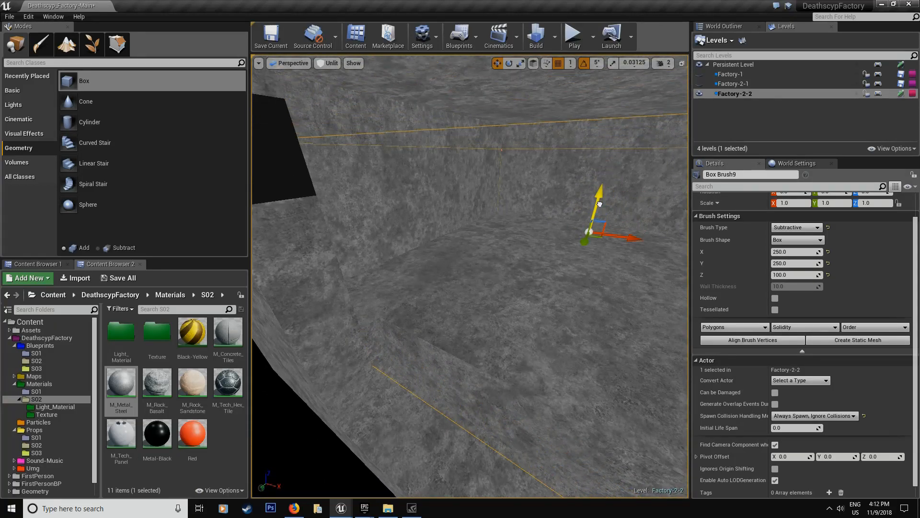
pyautogui.moveTo(599, 204); pyautogui.dragTo(598, 209)
pyautogui.moveTo(597, 209); pyautogui.dragTo(377, 258, button='right')
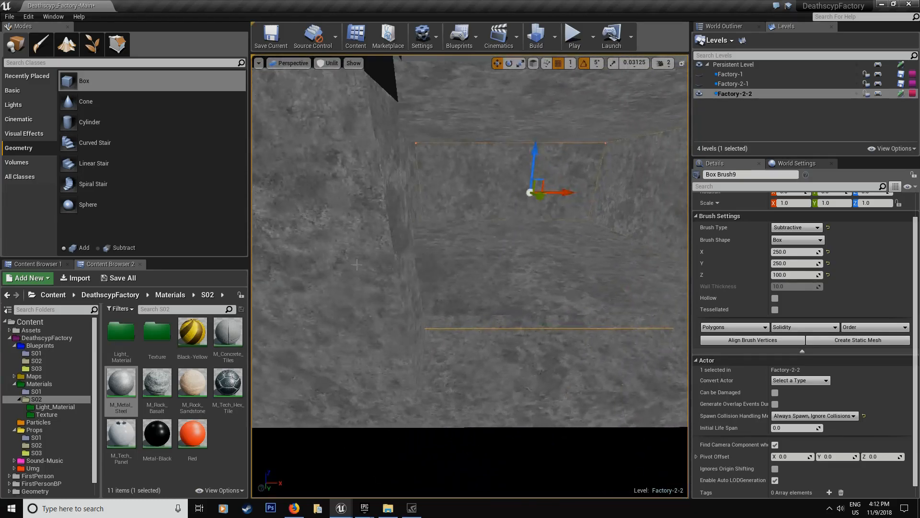
# Apply M_Concrete_Tiles to the floor of the cavity and of its front opening
pyautogui.moveTo(228, 336); pyautogui.dragTo(489, 258)
pyautogui.moveTo(521, 146)
pyautogui.mouseDown(button='right')
pyautogui.moveTo(494, 152)
pyautogui.moveTo(522, 147)
pyautogui.moveTo(512, 136)
pyautogui.mouseUp(button='right')
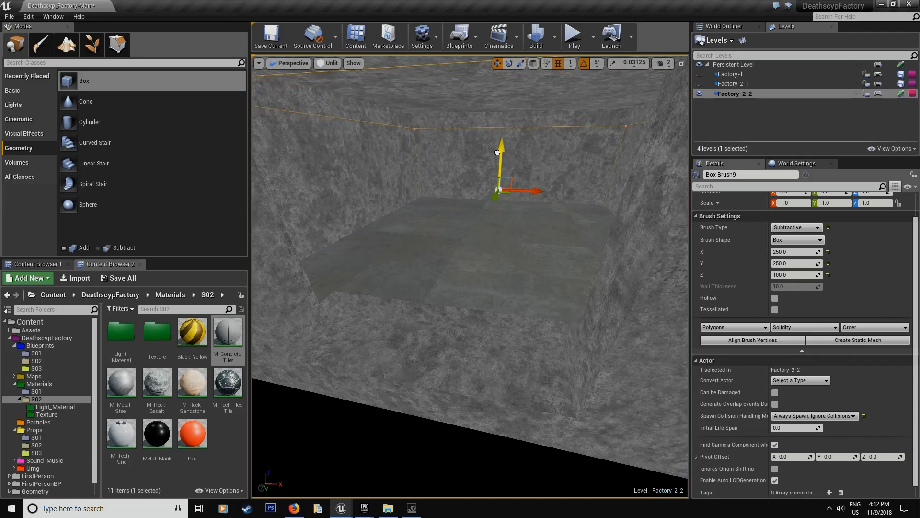
pyautogui.moveTo(499, 151); pyautogui.dragTo(429, 175, button='right')
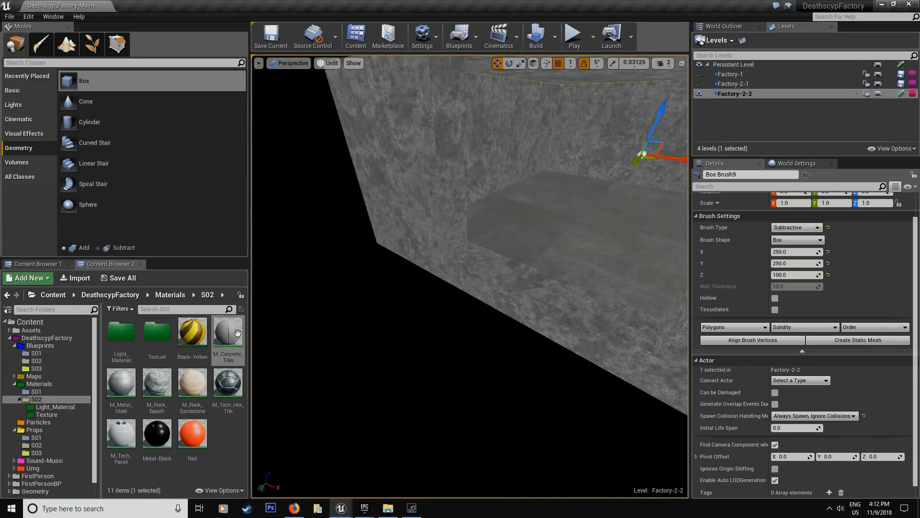
pyautogui.moveTo(520, 276); pyautogui.dragTo(520, 276)
pyautogui.moveTo(520, 276)
pyautogui.mouseDown(button='right')
pyautogui.moveTo(536, 297)
pyautogui.moveTo(522, 307)
pyautogui.moveTo(551, 293)
pyautogui.moveTo(537, 288)
pyautogui.mouseUp(button='right')
# In geometry editing, extrude the cavity brush's top face by a short band-height section and then by a further 250
pyautogui.click(120, 43)
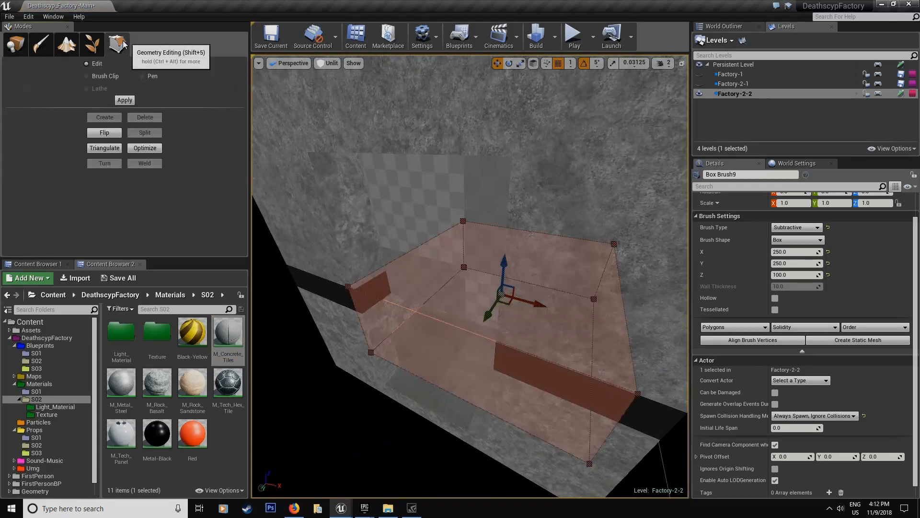
pyautogui.moveTo(452, 275); pyautogui.dragTo(490, 294, button='right')
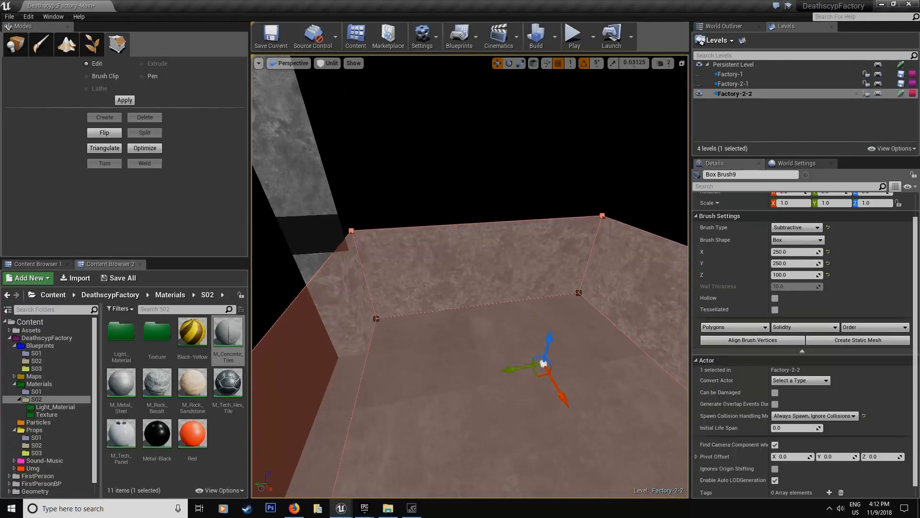
pyautogui.click(490, 294)
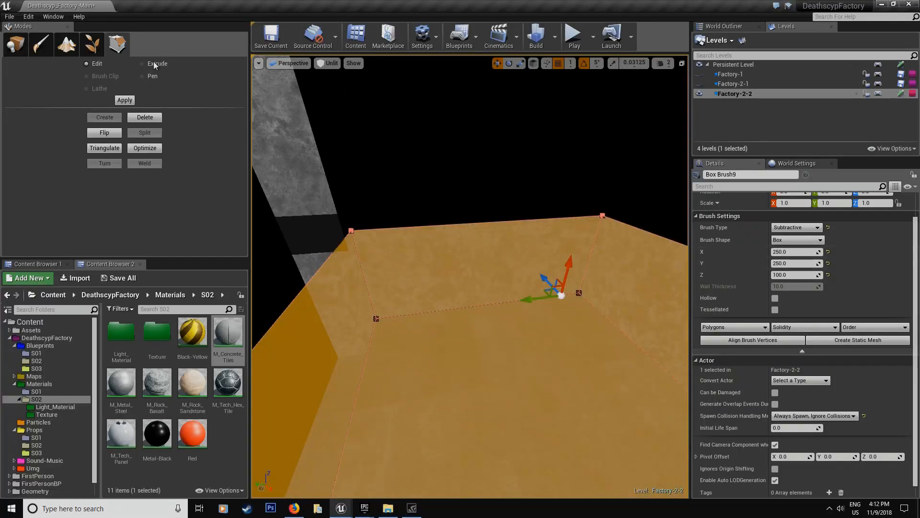
pyautogui.click(140, 64)
pyautogui.moveTo(364, 202); pyautogui.dragTo(417, 230, button='right')
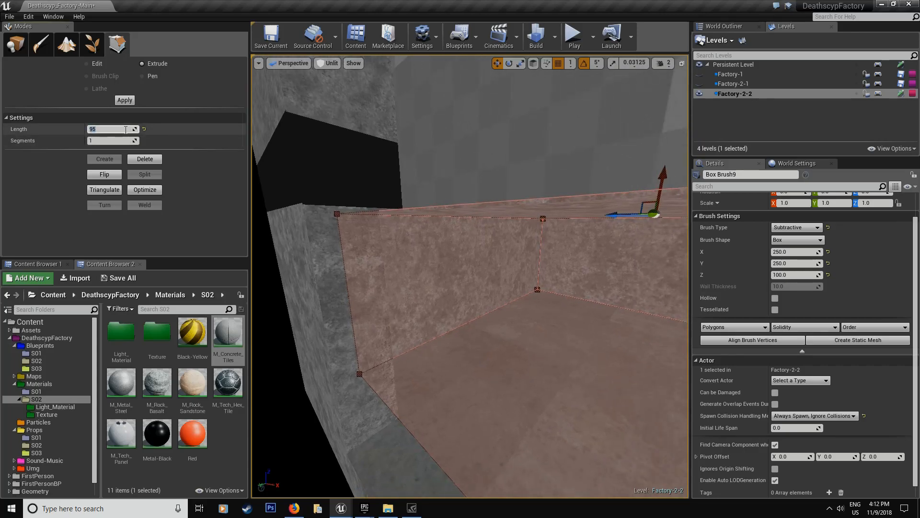
pyautogui.click(118, 99)
pyautogui.moveTo(325, 191); pyautogui.dragTo(329, 198, button='right')
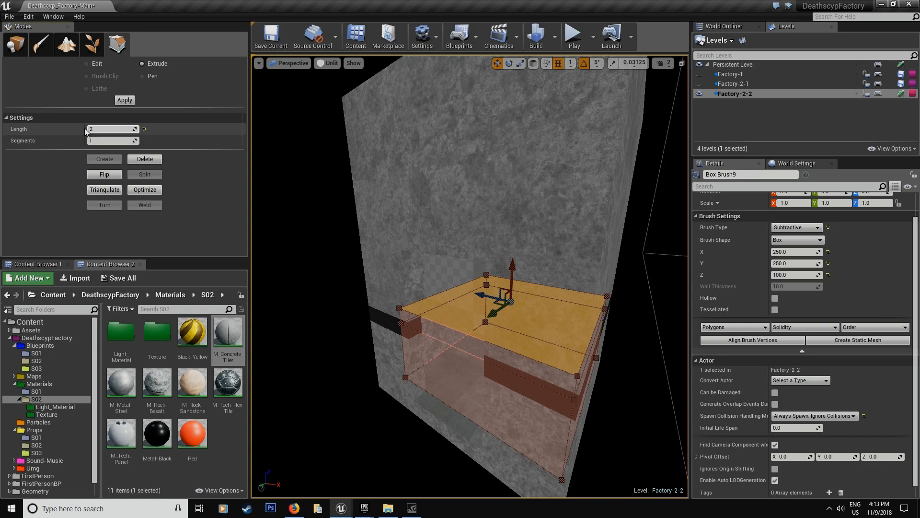
pyautogui.click(124, 100)
# Apply Metal-Black to the band-height wall faces inside the cavity
pyautogui.moveTo(470, 276)
pyautogui.mouseDown(button='right')
pyautogui.moveTo(345, 283)
pyautogui.moveTo(317, 295)
pyautogui.mouseUp(button='right')
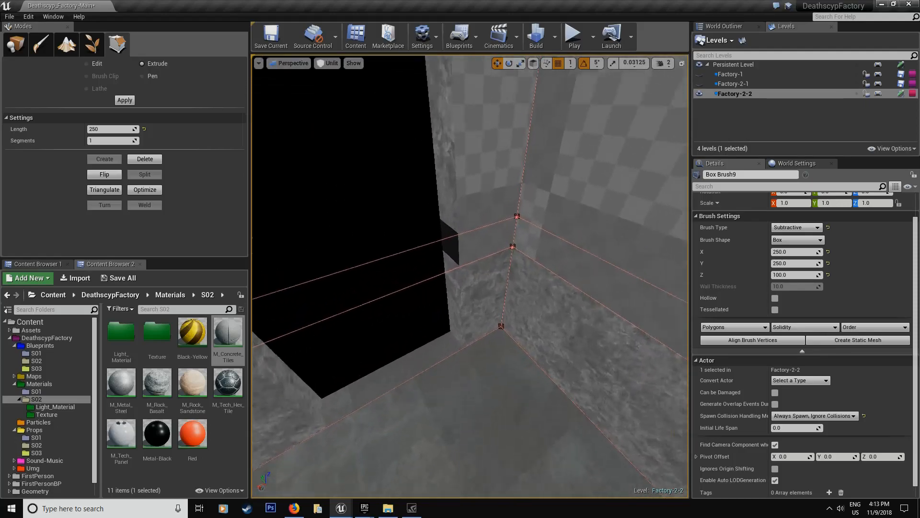
pyautogui.press('w')
pyautogui.moveTo(491, 241); pyautogui.dragTo(558, 252, button='right')
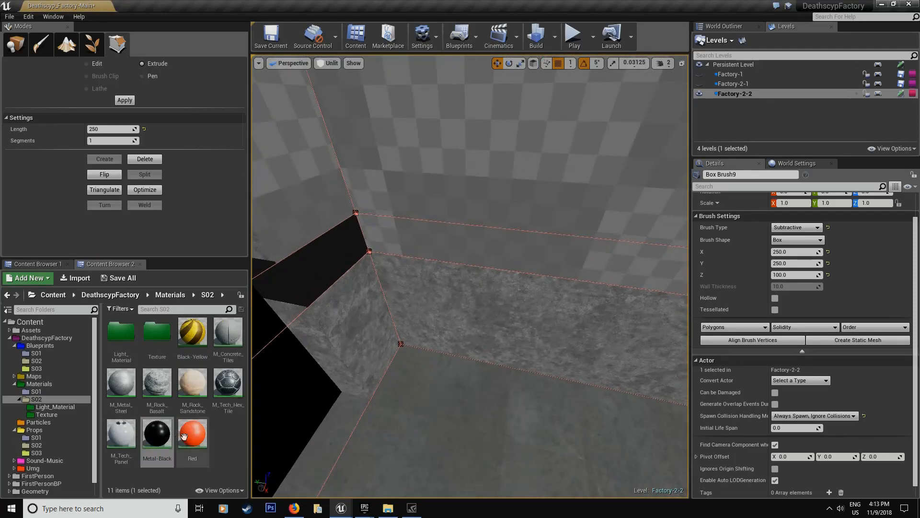
pyautogui.moveTo(162, 433); pyautogui.dragTo(438, 243)
pyautogui.moveTo(439, 243); pyautogui.dragTo(543, 249, button='right')
pyautogui.moveTo(162, 434); pyautogui.dragTo(465, 281)
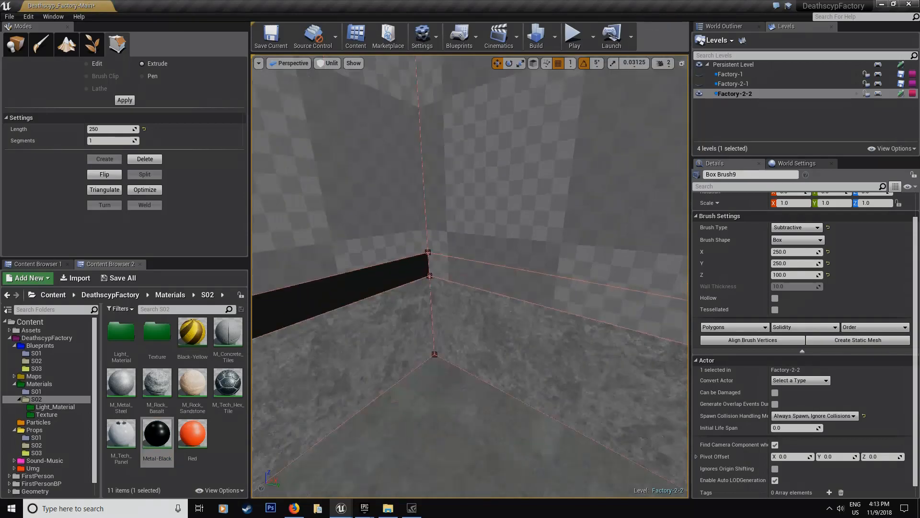
pyautogui.moveTo(465, 281); pyautogui.dragTo(556, 283, button='right')
pyautogui.moveTo(162, 434); pyautogui.dragTo(451, 283)
pyautogui.moveTo(450, 283); pyautogui.dragTo(464, 263, button='right')
# Apply M_Metal_Steel to the untextured upper walls of the cavity above the black band
pyautogui.moveTo(124, 389); pyautogui.dragTo(364, 240)
pyautogui.moveTo(123, 388); pyautogui.dragTo(513, 216)
pyautogui.moveTo(479, 250); pyautogui.dragTo(551, 211, button='right')
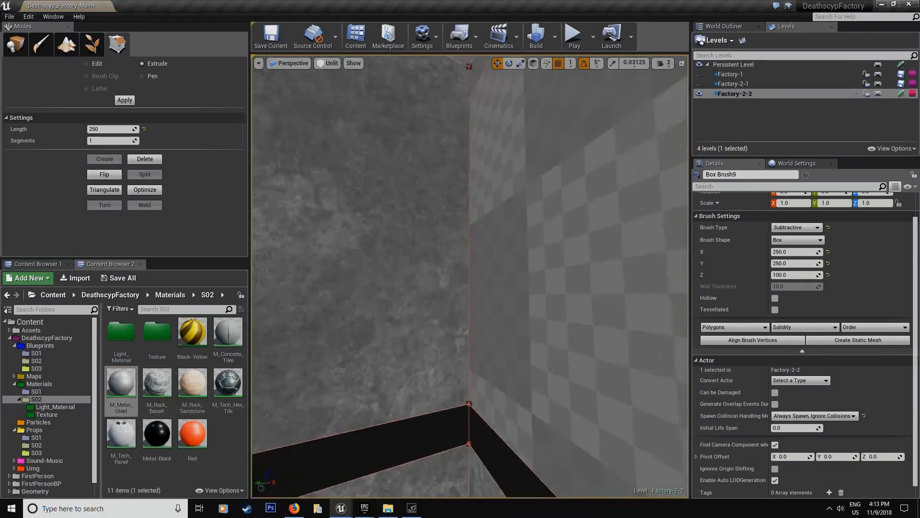
pyautogui.moveTo(124, 389); pyautogui.dragTo(576, 215)
pyautogui.moveTo(575, 216); pyautogui.dragTo(594, 218, button='right')
pyautogui.moveTo(479, 250); pyautogui.dragTo(551, 297, button='right')
pyautogui.press('f')
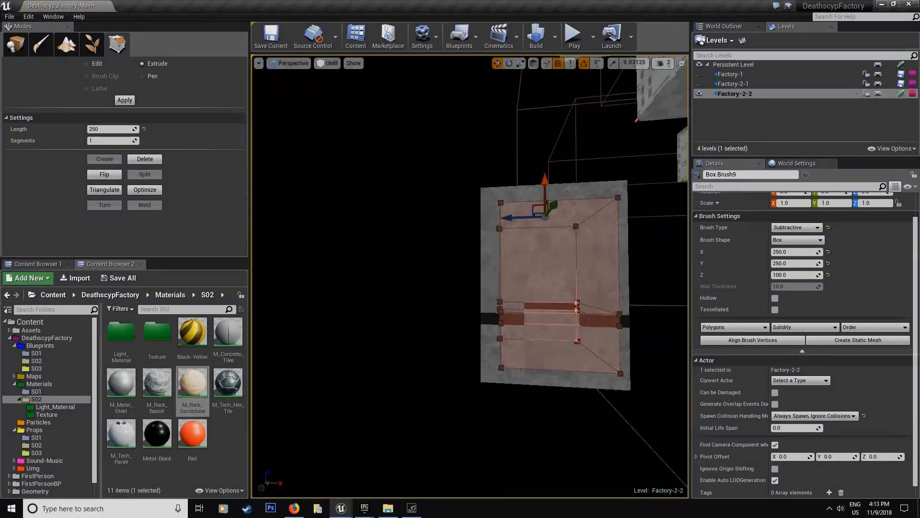
# Leave geometry editing, select both subtractive brushes and nudge them together sideways along the column's front
pyautogui.moveTo(477, 189)
pyautogui.mouseDown(button='right')
pyautogui.moveTo(400, 184)
pyautogui.moveTo(417, 232)
pyautogui.moveTo(390, 263)
pyautogui.moveTo(441, 251)
pyautogui.moveTo(427, 273)
pyautogui.mouseUp(button='right')
pyautogui.click(16, 44)
pyautogui.click(417, 232)
pyautogui.keyDown('ctrl'); pyautogui.click(373, 275); pyautogui.keyUp('ctrl')
pyautogui.moveTo(495, 352); pyautogui.dragTo(497, 353)
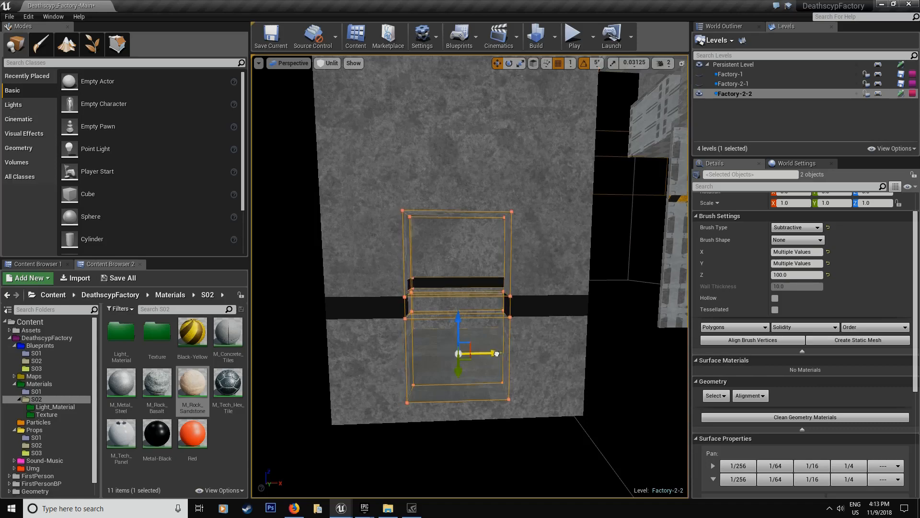
pyautogui.moveTo(531, 313); pyautogui.dragTo(537, 310, button='right')
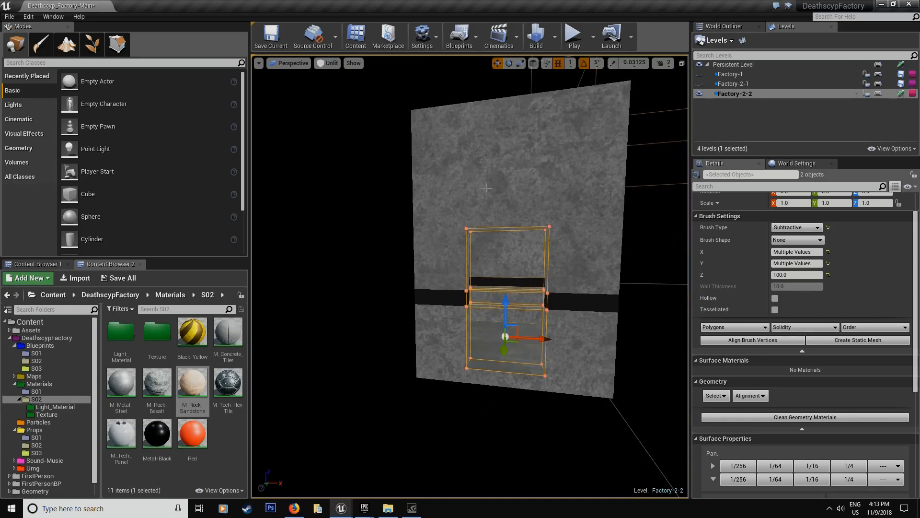
# Select both subtractive brushes together with the column's outer brush
pyautogui.click(496, 218)
pyautogui.keyDown('ctrl'); pyautogui.click(496, 247); pyautogui.keyUp('ctrl')
pyautogui.press('w')
pyautogui.moveTo(496, 247); pyautogui.dragTo(456, 211, button='right')
pyautogui.keyDown('ctrl'); pyautogui.click(448, 209); pyautogui.keyUp('ctrl')
pyautogui.press('s')
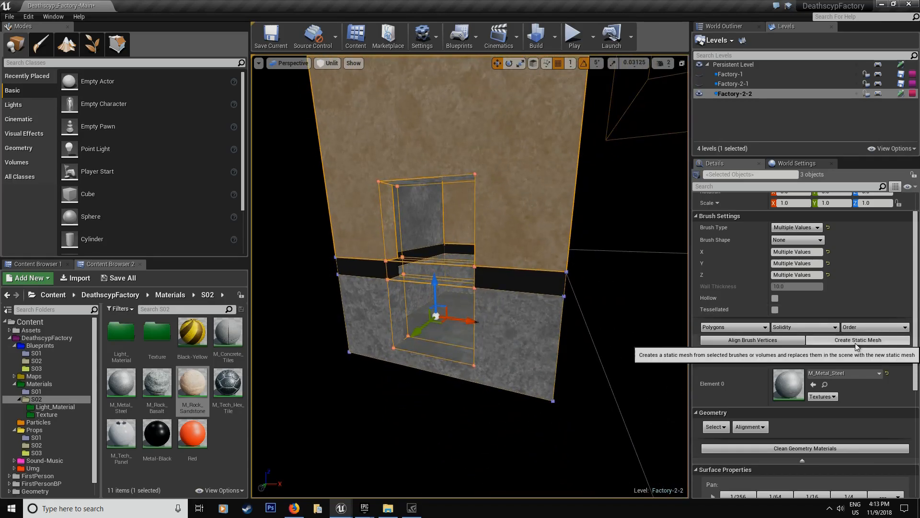
pyautogui.click(855, 340)
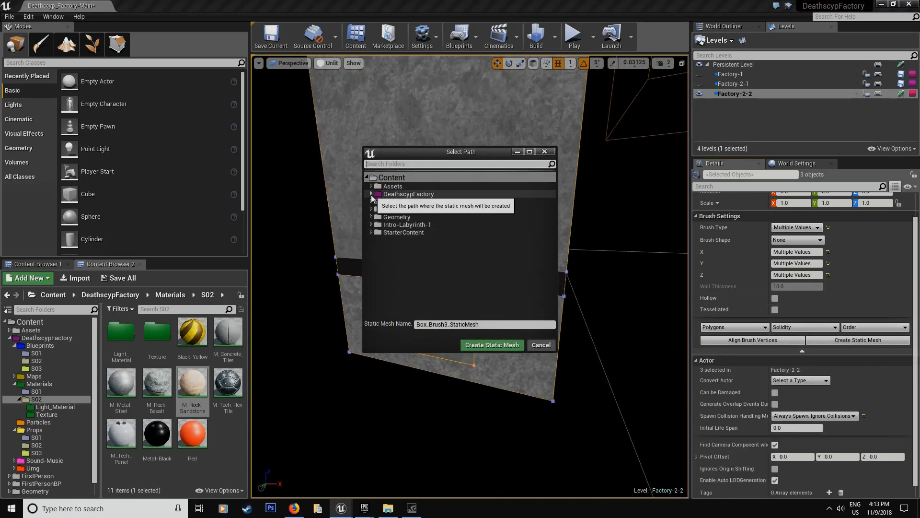
pyautogui.click(371, 193)
pyautogui.click(378, 232)
pyautogui.click(376, 232)
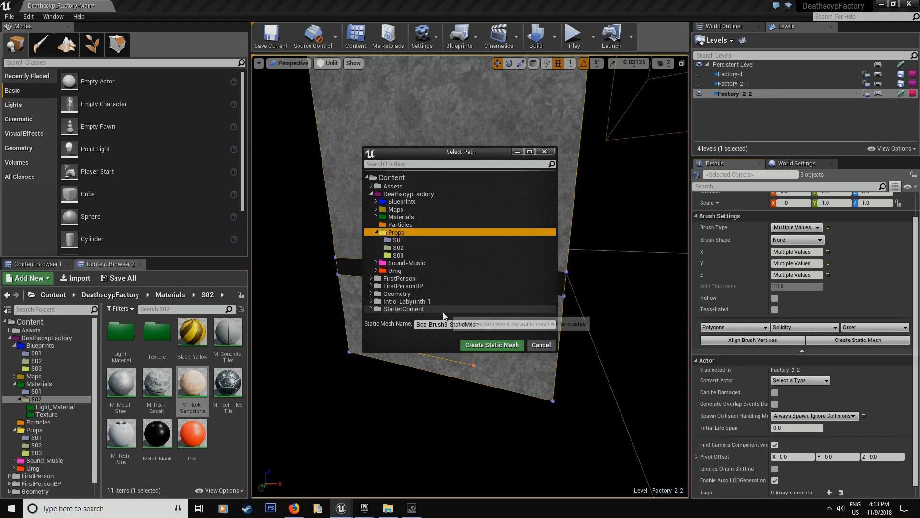
pyautogui.click(397, 256)
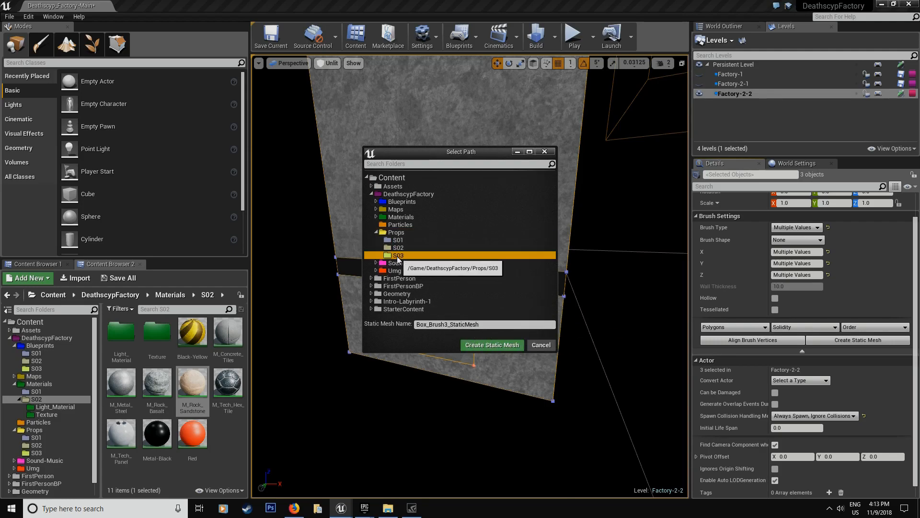
pyautogui.click(488, 326)
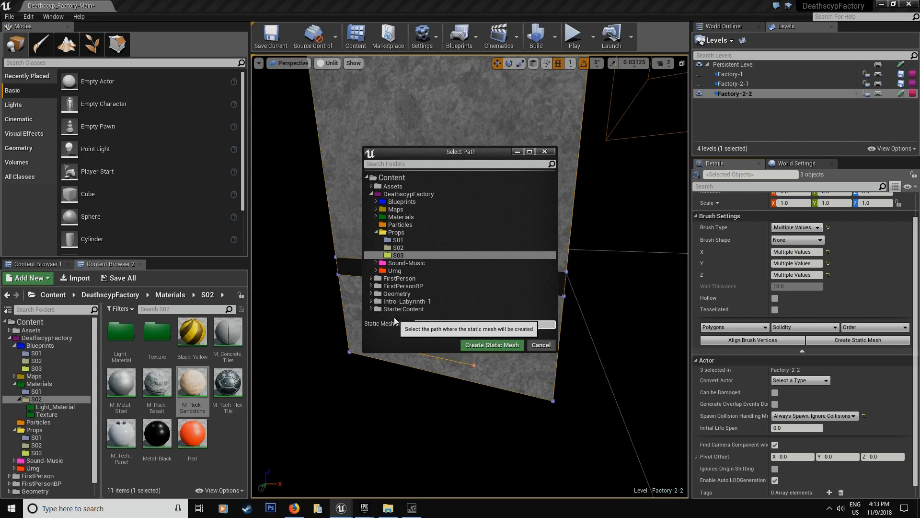
pyautogui.write('Elevator-2')
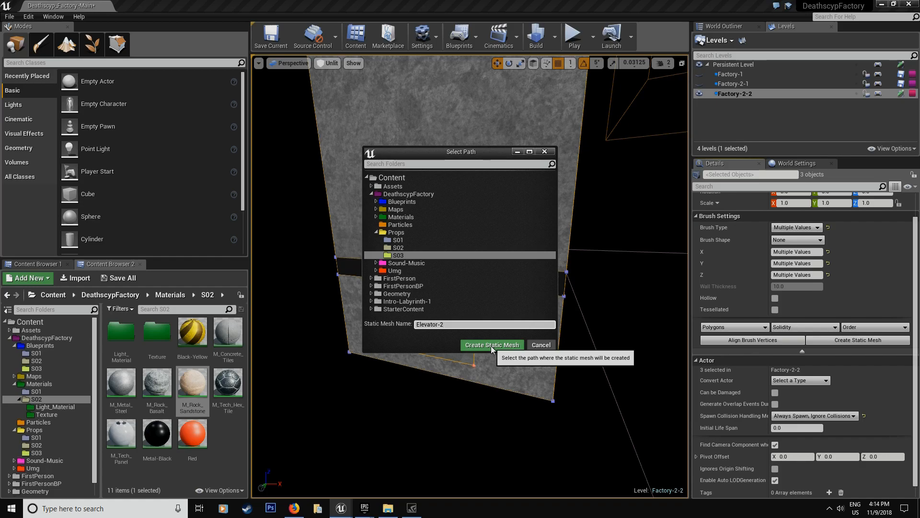
pyautogui.click(537, 347)
pyautogui.moveTo(537, 347)
pyautogui.mouseDown(button='right')
pyautogui.moveTo(508, 352)
pyautogui.moveTo(565, 379)
pyautogui.mouseUp(button='right')
pyautogui.moveTo(518, 287); pyautogui.dragTo(599, 282, button='right')
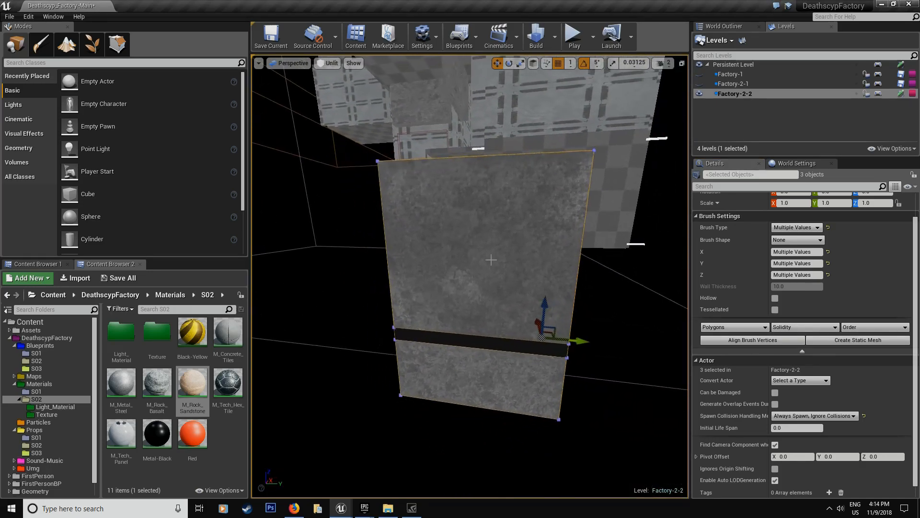
pyautogui.click(118, 45)
pyautogui.moveTo(508, 263)
pyautogui.mouseDown(button='right')
pyautogui.moveTo(504, 254)
pyautogui.moveTo(460, 259)
pyautogui.moveTo(508, 249)
pyautogui.moveTo(463, 253)
pyautogui.mouseUp(button='right')
pyautogui.click(503, 254)
pyautogui.click(23, 48)
pyautogui.moveTo(424, 357); pyautogui.dragTo(429, 353, button='right')
pyautogui.moveTo(446, 268)
pyautogui.mouseDown(button='right')
pyautogui.moveTo(428, 273)
pyautogui.moveTo(446, 268)
pyautogui.moveTo(451, 286)
pyautogui.moveTo(476, 280)
pyautogui.moveTo(417, 268)
pyautogui.mouseUp(button='right')
pyautogui.moveTo(474, 254)
pyautogui.mouseDown(button='right')
pyautogui.moveTo(484, 256)
pyautogui.moveTo(460, 252)
pyautogui.moveTo(474, 254)
pyautogui.mouseUp(button='right')
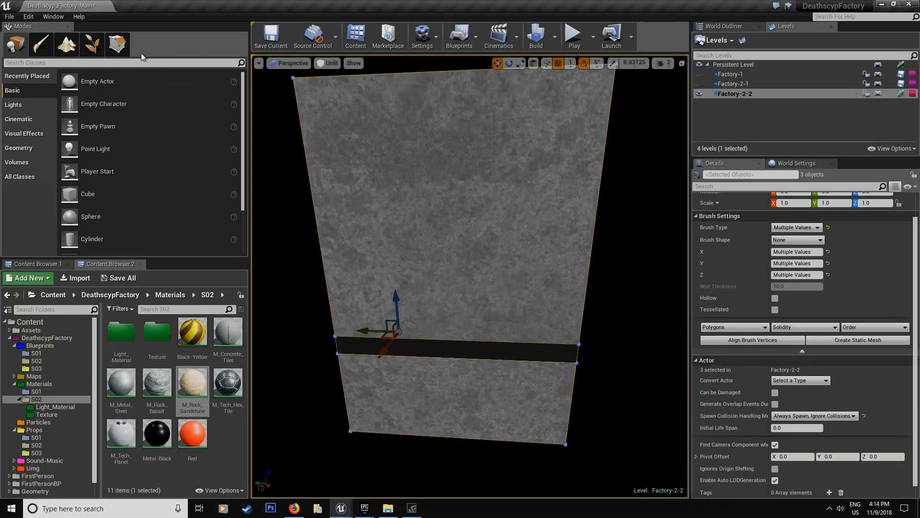
# In geometry editing, delete the column's large outer steel faces above the black band on the back and adjoining side
pyautogui.click(117, 44)
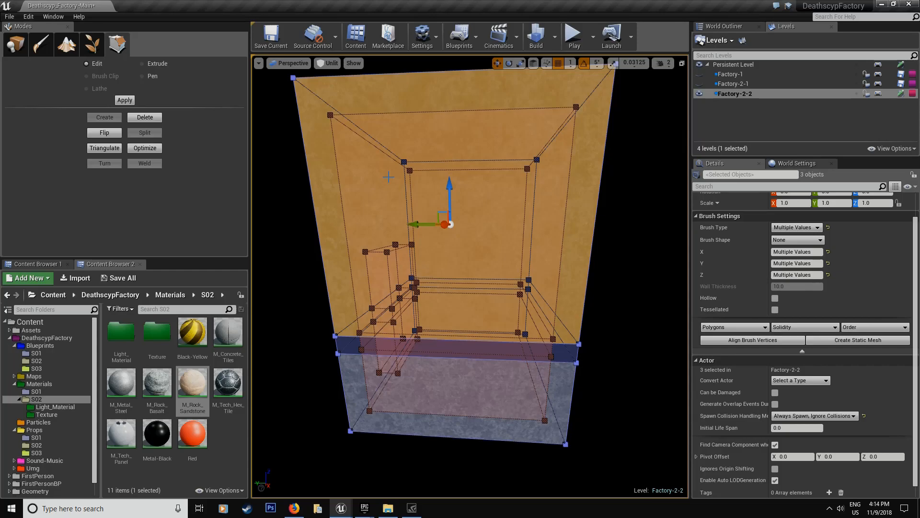
pyautogui.press('Delete')
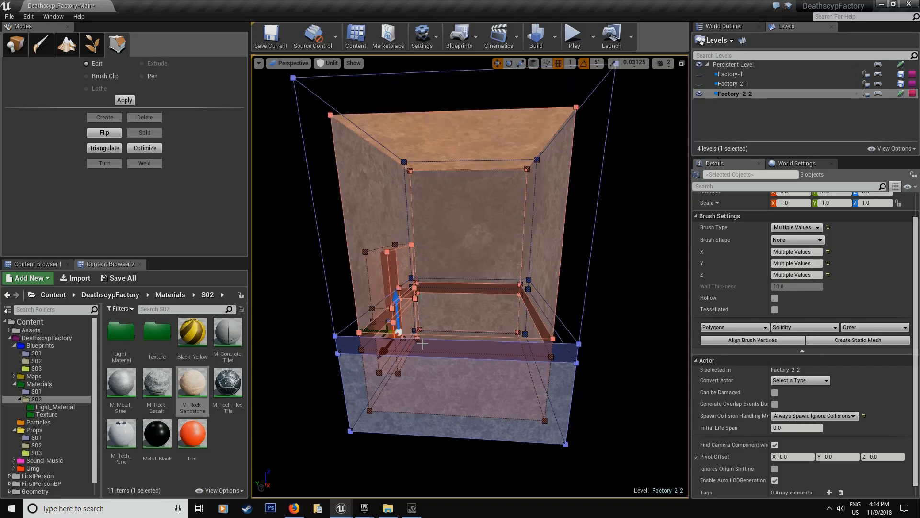
pyautogui.press('Delete')
pyautogui.moveTo(569, 317); pyautogui.dragTo(666, 318, button='right')
pyautogui.click(556, 282)
pyautogui.press('Delete')
pyautogui.press('Delete')
# Delete further unneeded outer faces of the column while working around its remaining sides
pyautogui.click(513, 408)
pyautogui.press('Delete')
pyautogui.moveTo(513, 409)
pyautogui.mouseDown(button='right')
pyautogui.moveTo(479, 395)
pyautogui.moveTo(326, 393)
pyautogui.mouseUp(button='right')
pyautogui.click(522, 345)
pyautogui.press('Delete')
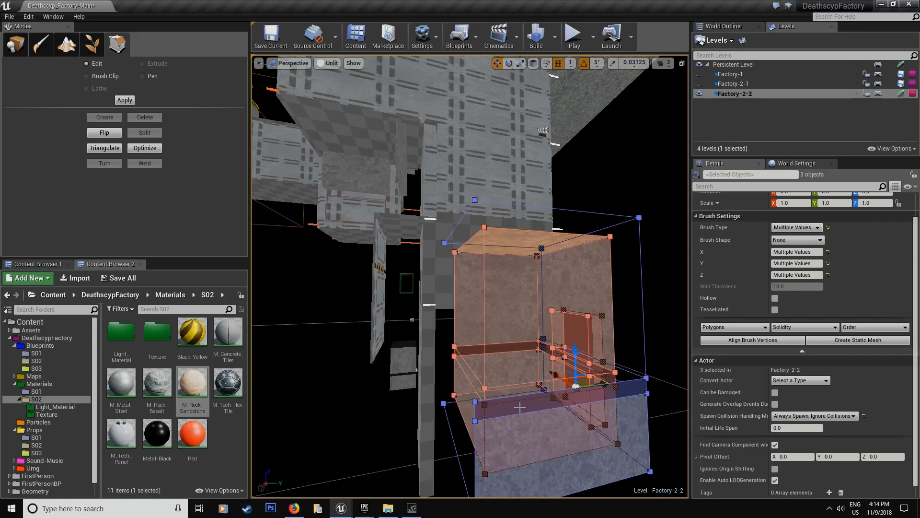
pyautogui.click(545, 425)
pyautogui.moveTo(507, 376); pyautogui.dragTo(657, 369, button='right')
# Leave geometry editing and select the column brush and both subtractive brushes through the front opening
pyautogui.click(16, 45)
pyautogui.moveTo(537, 297)
pyautogui.mouseDown(button='right')
pyautogui.moveTo(345, 302)
pyautogui.moveTo(412, 302)
pyautogui.moveTo(436, 335)
pyautogui.moveTo(427, 298)
pyautogui.moveTo(321, 297)
pyautogui.moveTo(325, 288)
pyautogui.moveTo(383, 297)
pyautogui.moveTo(432, 278)
pyautogui.moveTo(488, 307)
pyautogui.moveTo(565, 302)
pyautogui.mouseUp(button='right')
pyautogui.moveTo(507, 357); pyautogui.dragTo(451, 293, button='right')
pyautogui.click(450, 293)
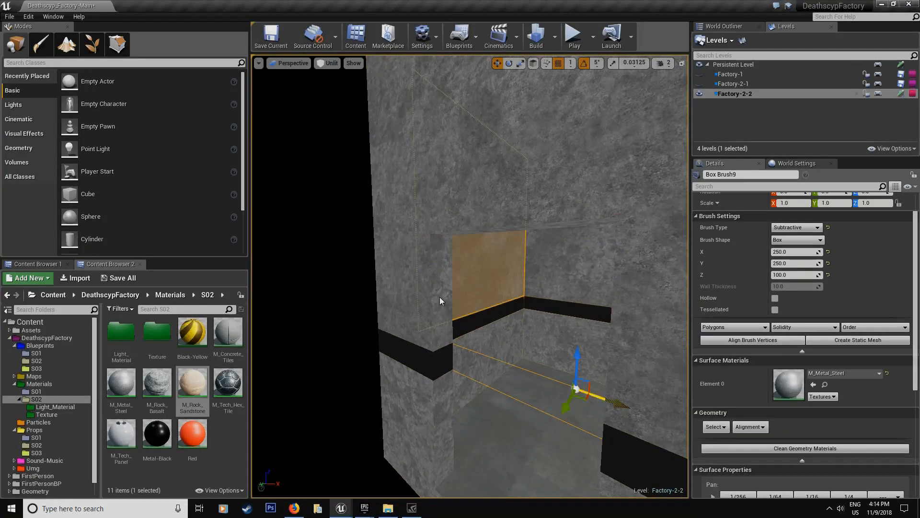
pyautogui.keyDown('ctrl'); pyautogui.click(440, 298); pyautogui.keyUp('ctrl')
pyautogui.keyDown('ctrl'); pyautogui.click(404, 272); pyautogui.keyUp('ctrl')
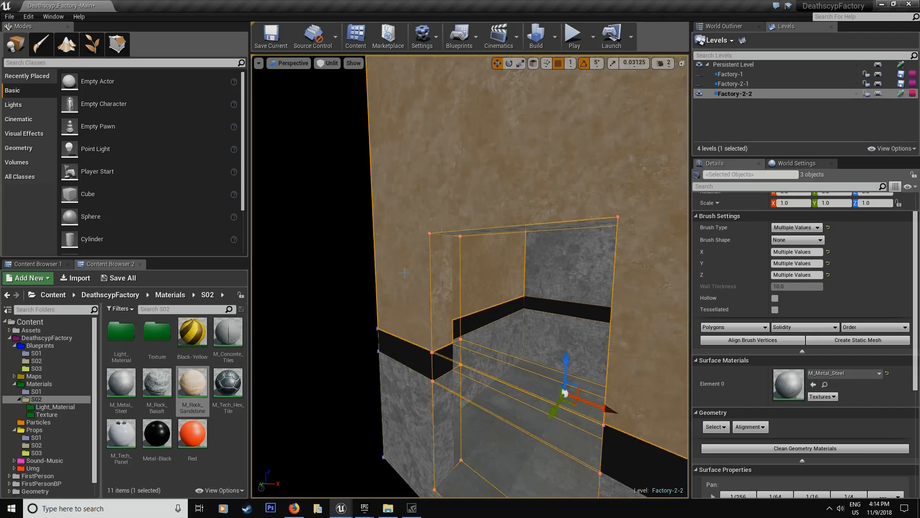
# Convert the selected brushes into a static mesh named Elevator-2 in the DeathscypFactory/Props/S03 folder
pyautogui.click(829, 340)
pyautogui.click(383, 194)
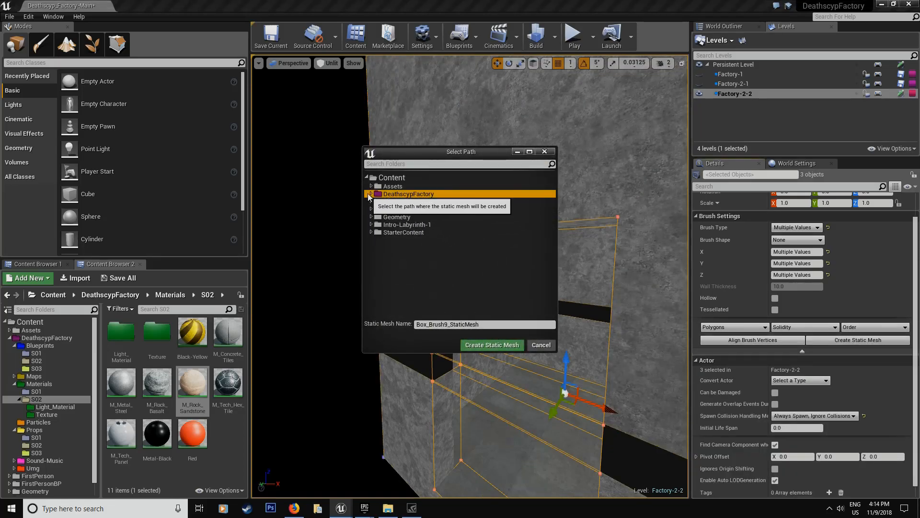
pyautogui.click(371, 193)
pyautogui.click(376, 232)
pyautogui.click(406, 261)
pyautogui.click(398, 255)
pyautogui.click(496, 326)
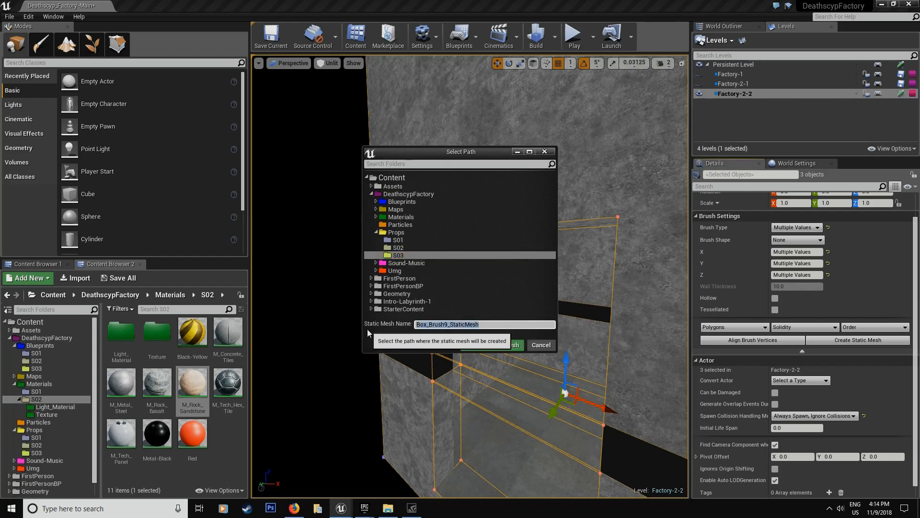
pyautogui.write('Elevato')
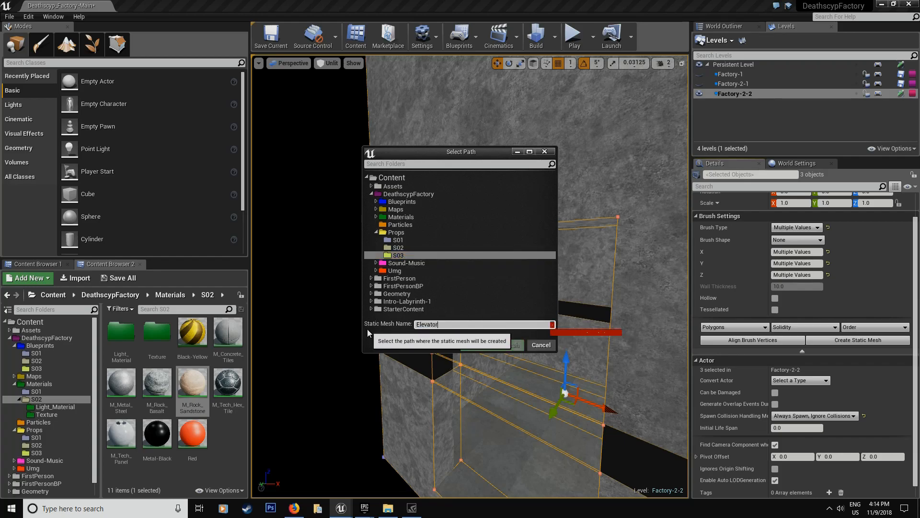
pyautogui.write('r-2')
pyautogui.click(483, 345)
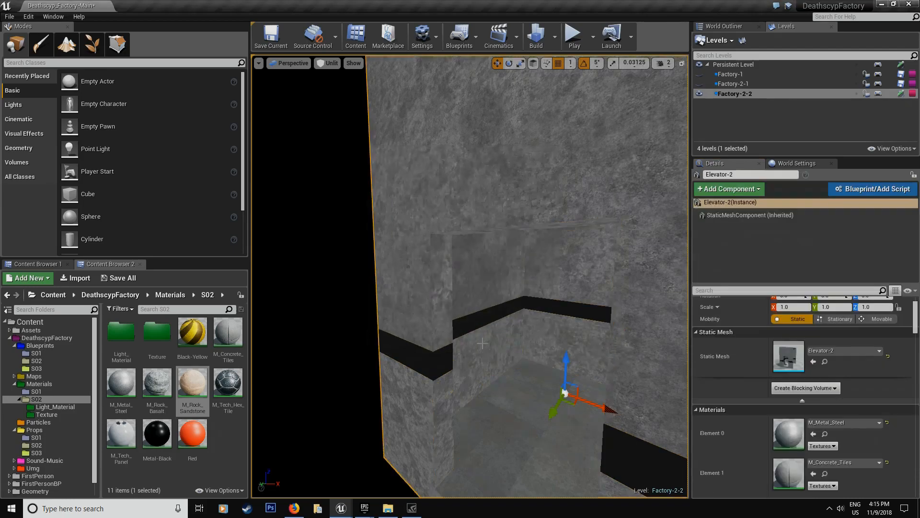
# Save all changed content and open the Elevator-2 static mesh from the Props/S03 folder for editing
pyautogui.click(123, 280)
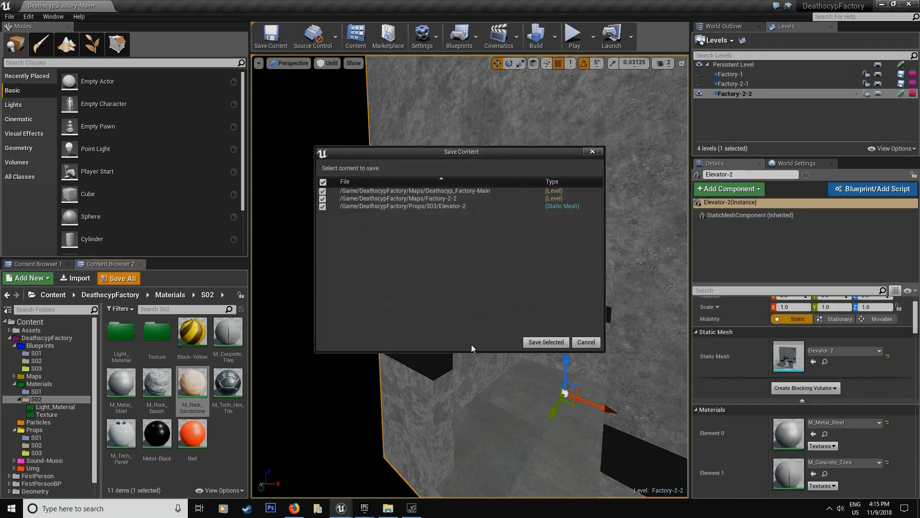
pyautogui.click(556, 342)
pyautogui.click(38, 369)
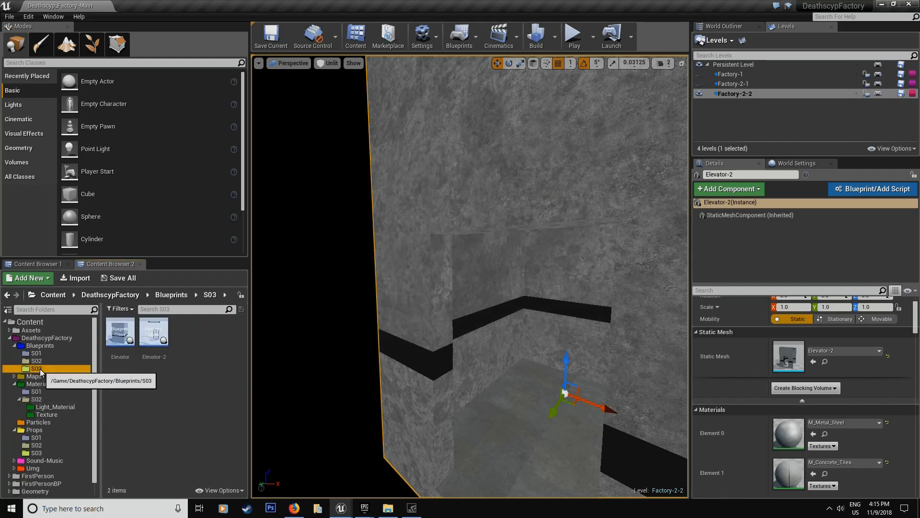
pyautogui.click(37, 453)
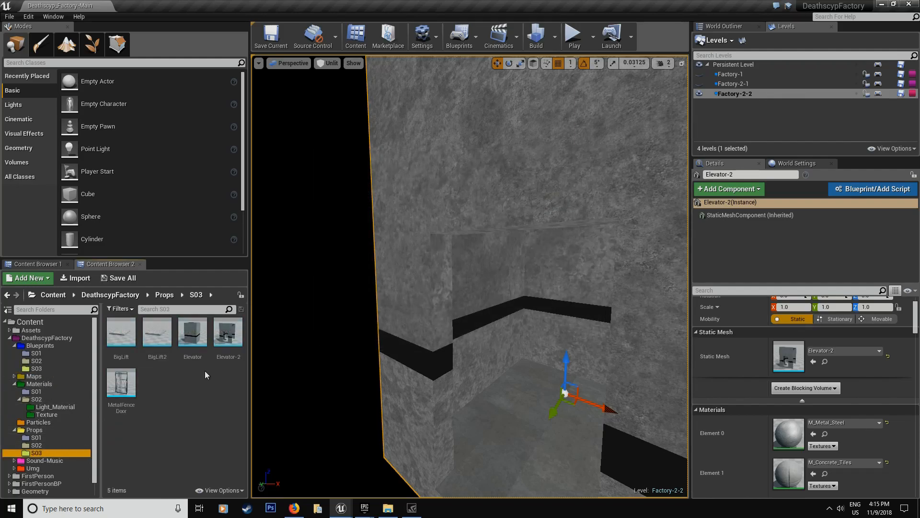
pyautogui.click(226, 338)
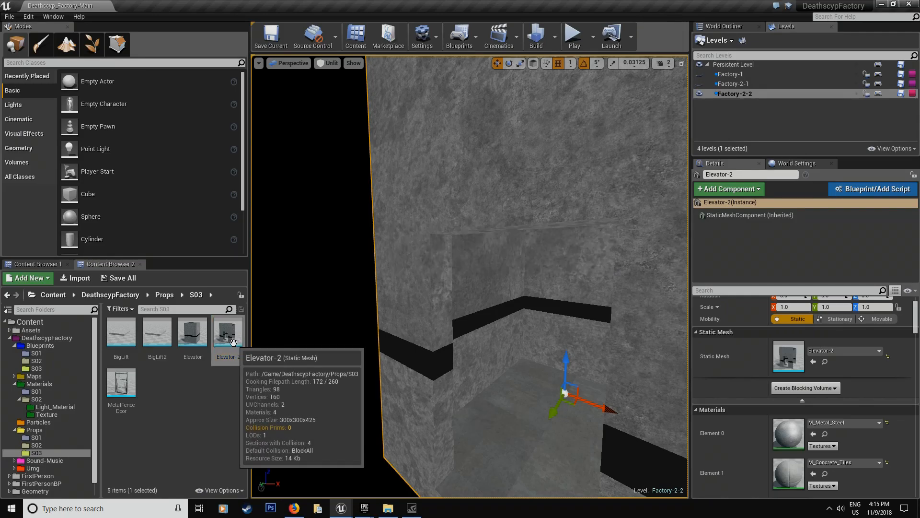
pyautogui.doubleClick(233, 341)
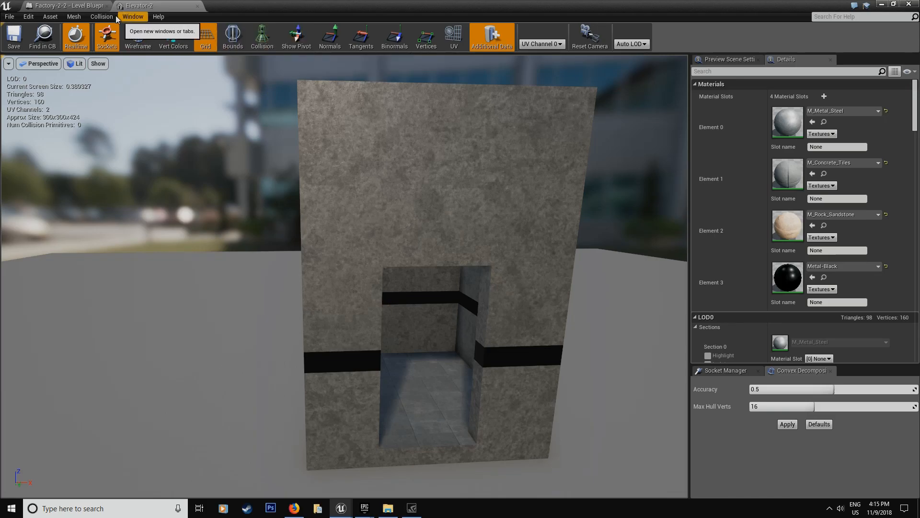
# Add a box simplified collision to the elevator mesh and scale it down to a thin wall slab
pyautogui.click(102, 17)
pyautogui.click(130, 51)
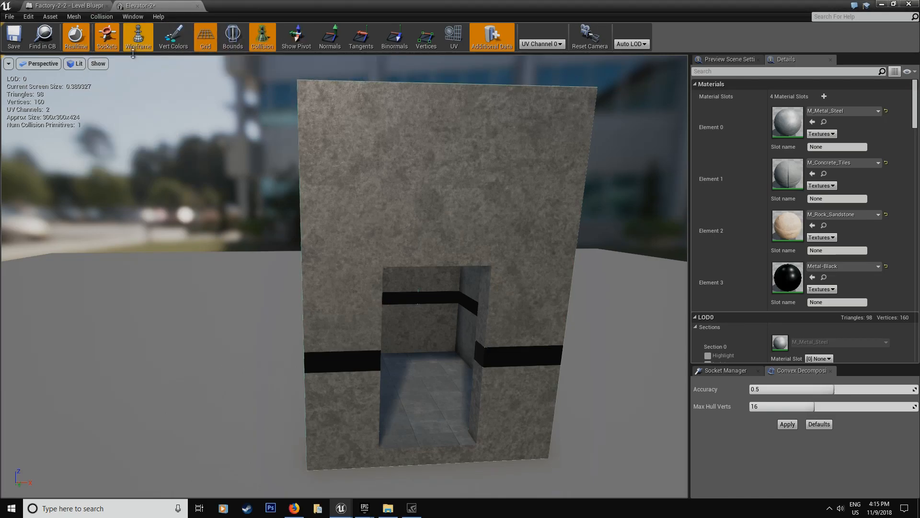
pyautogui.moveTo(422, 233)
pyautogui.keyDown('alt'); pyautogui.mouseDown()
pyautogui.moveTo(470, 234)
pyautogui.moveTo(431, 244)
pyautogui.mouseUp(); pyautogui.keyUp('alt')
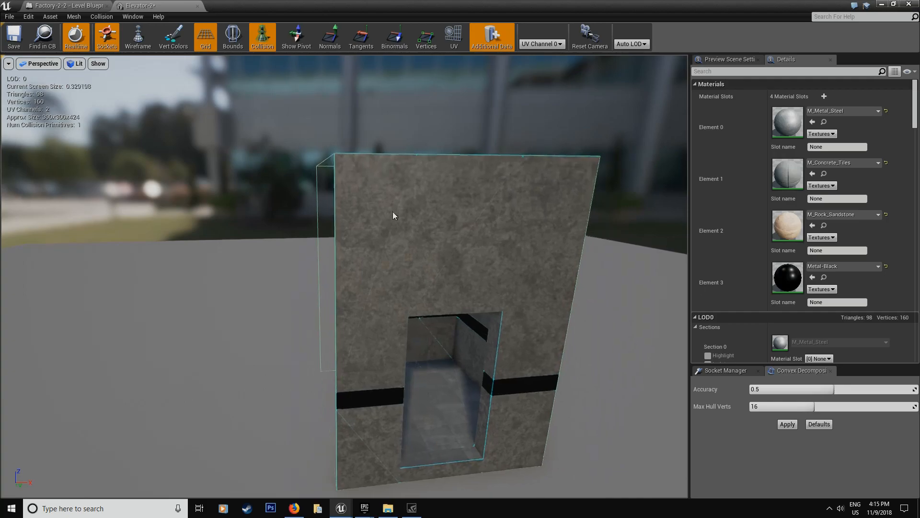
pyautogui.click(332, 154)
pyautogui.keyDown('alt'); pyautogui.moveTo(337, 182); pyautogui.dragTo(379, 194); pyautogui.keyUp('alt')
pyautogui.press('e')
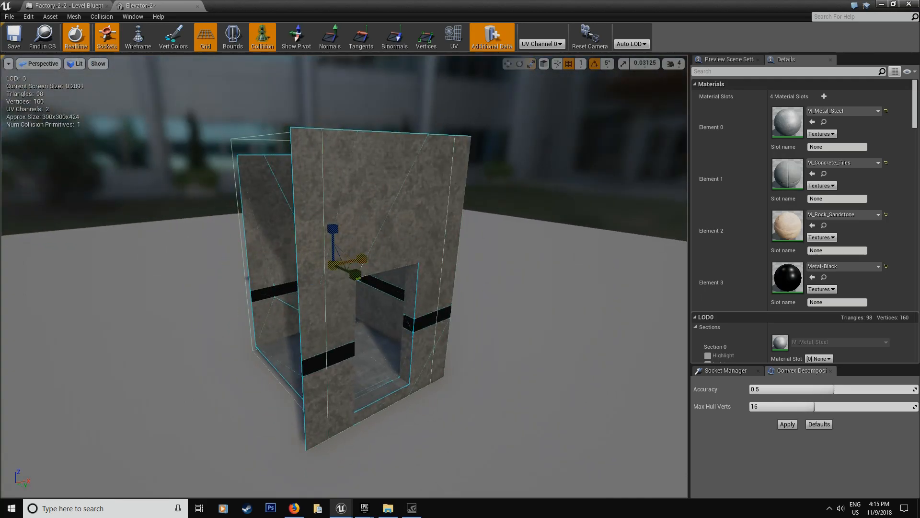
pyautogui.press('d')
pyautogui.moveTo(507, 261); pyautogui.dragTo(443, 261, button='right')
pyautogui.press('w')
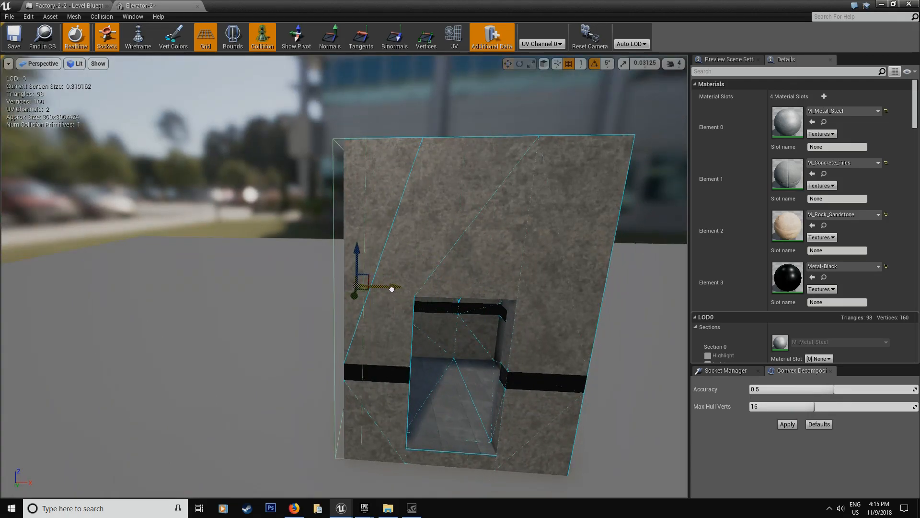
# Move the thin collision slab along the X axis to line up with the elevator's side wall
pyautogui.moveTo(396, 289); pyautogui.dragTo(393, 289)
pyautogui.press('d')
pyautogui.moveTo(316, 291); pyautogui.dragTo(299, 291, button='right')
pyautogui.press('w')
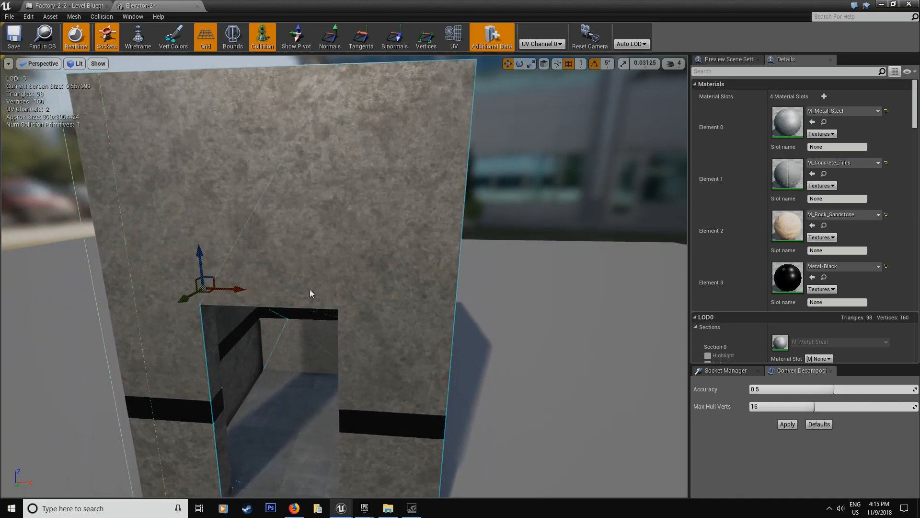
pyautogui.moveTo(214, 290); pyautogui.dragTo(213, 290, button='right')
pyautogui.press('s')
pyautogui.click(213, 290)
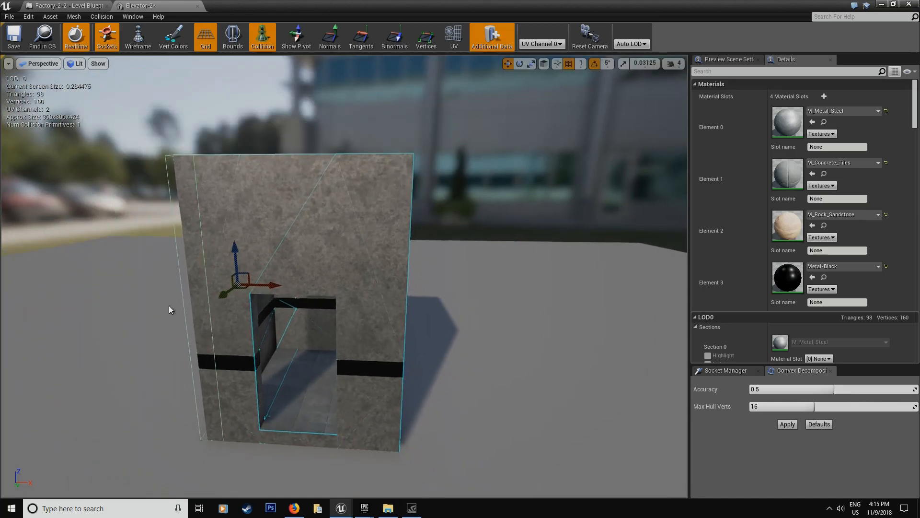
pyautogui.moveTo(271, 286); pyautogui.dragTo(271, 286)
# Duplicate the side collision slab along the X axis for the elevator's opposite wall
pyautogui.press('a')
pyautogui.moveTo(310, 292); pyautogui.dragTo(309, 292, button='right')
pyautogui.keyDown('alt'); pyautogui.moveTo(294, 287); pyautogui.dragTo(299, 287); pyautogui.keyUp('alt')
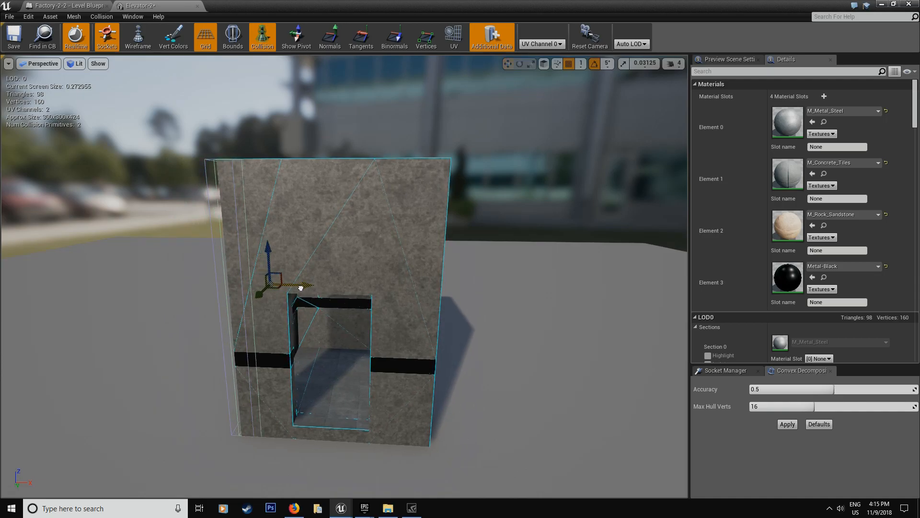
# Duplicate a wall collision slab, rotate it horizontal and centre it over the elevator's top
pyautogui.keyDown('alt'); pyautogui.moveTo(426, 258); pyautogui.dragTo(436, 195); pyautogui.keyUp('alt')
pyautogui.press('e')
pyautogui.moveTo(468, 192); pyautogui.dragTo(434, 129)
pyautogui.press('w')
pyautogui.moveTo(456, 159); pyautogui.dragTo(456, 191, button='right')
pyautogui.moveTo(386, 228); pyautogui.dragTo(305, 226)
pyautogui.press('space')
pyautogui.press('space')
pyautogui.press('space')
pyautogui.moveTo(390, 273); pyautogui.dragTo(389, 239, button='right')
pyautogui.press('w')
# Duplicate the horizontal collision slab down to the elevator's floor and adjust its position
pyautogui.keyDown('alt'); pyautogui.moveTo(371, 264); pyautogui.dragTo(372, 407); pyautogui.keyUp('alt')
pyautogui.moveTo(372, 407); pyautogui.dragTo(372, 374, button='right')
pyautogui.moveTo(344, 136); pyautogui.dragTo(344, 137)
pyautogui.moveTo(342, 289); pyautogui.dragTo(342, 293)
pyautogui.moveTo(341, 293); pyautogui.dragTo(391, 283, button='right')
pyautogui.click(397, 240)
# Duplicate a side collision slab, rotate it crosswise and position it along the elevator's end wall
pyautogui.keyDown('alt'); pyautogui.moveTo(391, 271); pyautogui.dragTo(350, 271); pyautogui.keyUp('alt')
pyautogui.moveTo(177, 258); pyautogui.dragTo(230, 258, button='right')
pyautogui.press('space')
pyautogui.moveTo(362, 283); pyautogui.dragTo(321, 275)
pyautogui.press('space')
pyautogui.press('space')
pyautogui.press('space')
pyautogui.moveTo(320, 275); pyautogui.dragTo(364, 297, button='right')
pyautogui.press('w')
pyautogui.moveTo(449, 312); pyautogui.dragTo(455, 313)
pyautogui.moveTo(639, 313); pyautogui.dragTo(639, 312, button='right')
pyautogui.moveTo(390, 310); pyautogui.dragTo(467, 312)
pyautogui.moveTo(436, 329); pyautogui.dragTo(456, 318, button='right')
# Narrow a collision slab to fit the wall section beside the elevator's front doorway
pyautogui.press('r')
pyautogui.moveTo(308, 334); pyautogui.dragTo(208, 334)
pyautogui.press('w')
pyautogui.click(306, 355)
pyautogui.click(302, 354)
pyautogui.moveTo(278, 345); pyautogui.dragTo(261, 362, button='right')
pyautogui.press('w')
# Position and rotate a collision box for the wall section above the doorway, and save the mesh
pyautogui.moveTo(481, 272); pyautogui.dragTo(379, 91)
pyautogui.moveTo(378, 91); pyautogui.dragTo(383, 61, button='right')
pyautogui.press('e')
pyautogui.moveTo(443, 213); pyautogui.dragTo(443, 248)
pyautogui.moveTo(444, 248); pyautogui.dragTo(462, 281, button='right')
pyautogui.click(15, 38)
# Lower the collision box above the doorway to fit within the elevator's front wall, and save the mesh
pyautogui.moveTo(355, 277)
pyautogui.mouseDown(button='right')
pyautogui.moveTo(383, 283)
pyautogui.moveTo(352, 274)
pyautogui.moveTo(378, 279)
pyautogui.moveTo(371, 326)
pyautogui.moveTo(363, 270)
pyautogui.mouseUp(button='right')
pyautogui.press('space')
pyautogui.press('space')
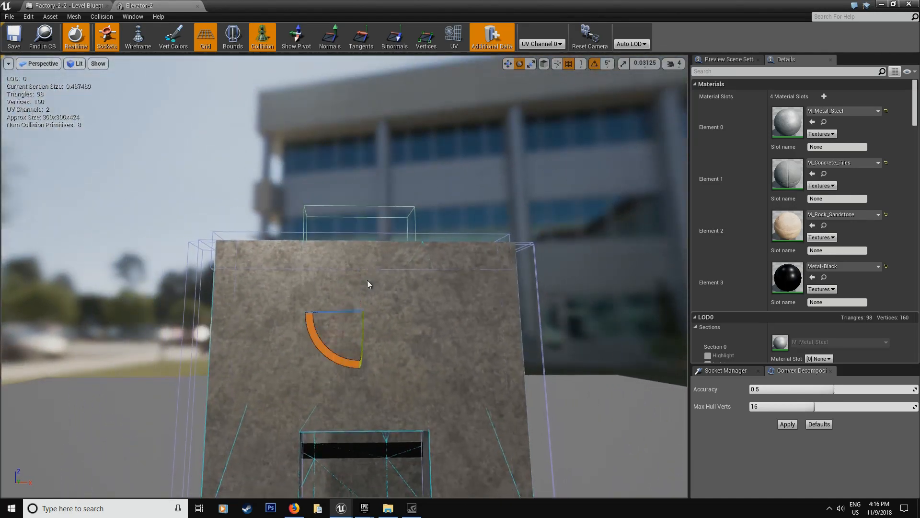
pyautogui.moveTo(360, 278); pyautogui.dragTo(358, 318)
pyautogui.press('s')
pyautogui.moveTo(358, 306); pyautogui.dragTo(333, 345, button='right')
pyautogui.press('w')
pyautogui.press('a')
pyautogui.press('d')
pyautogui.press('w')
pyautogui.click(14, 37)
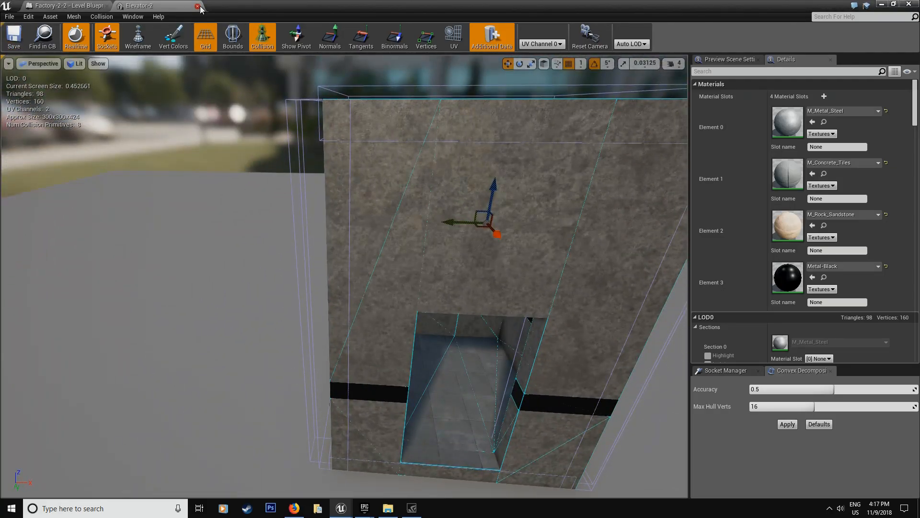
# Close the mesh and level blueprint windows, and delete the old Elevator-2 blueprint from Blueprints/S03
pyautogui.click(197, 6)
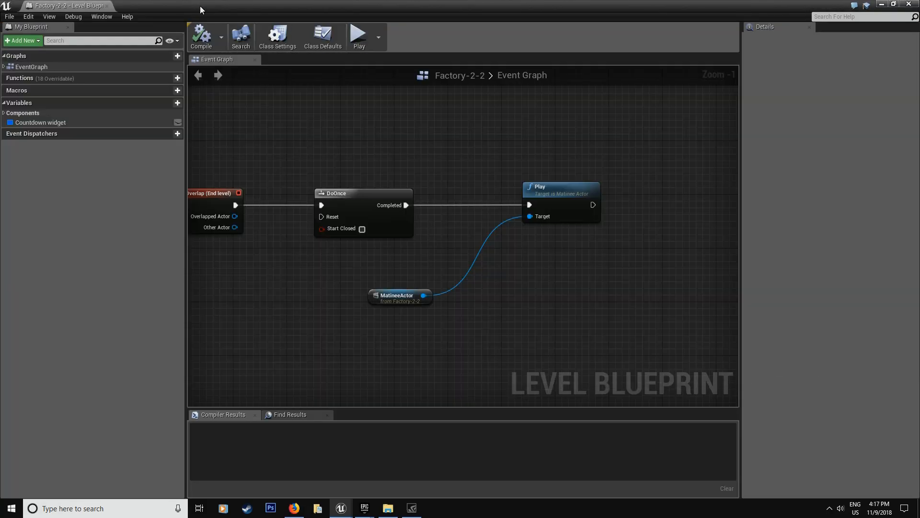
pyautogui.click(883, 6)
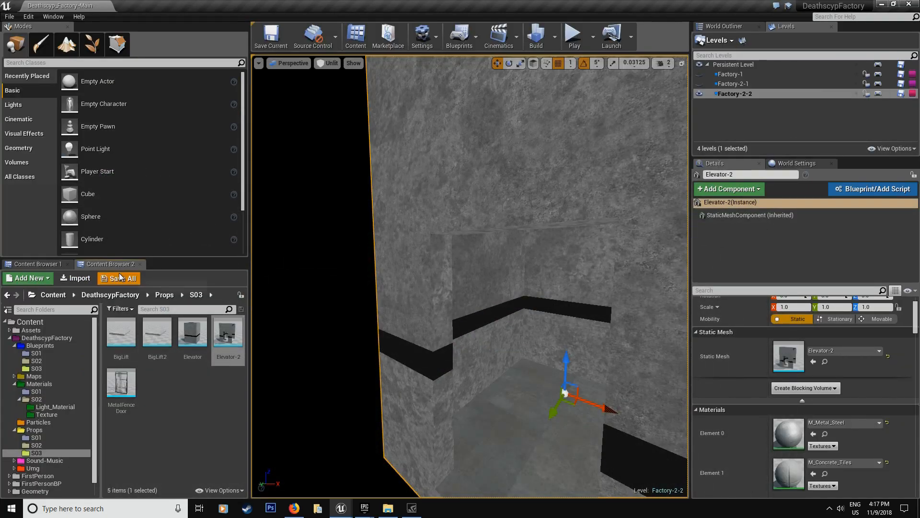
pyautogui.click(43, 368)
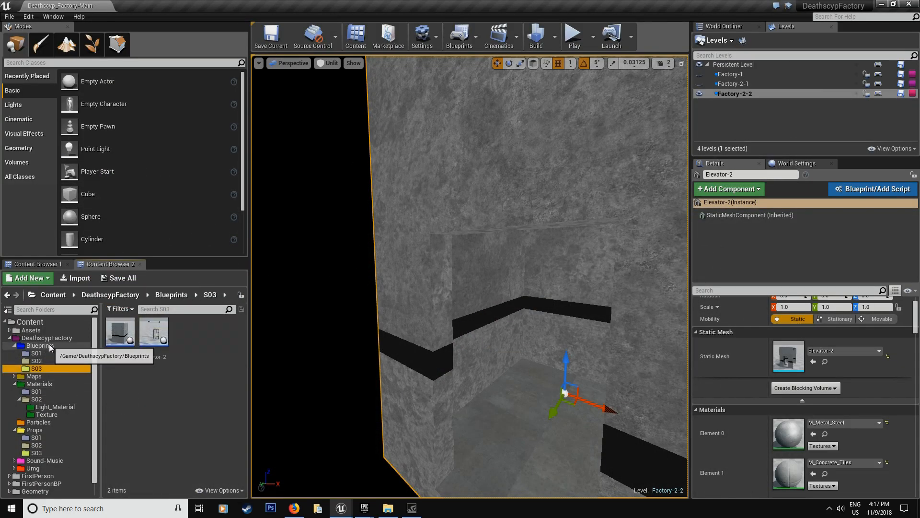
pyautogui.click(168, 335)
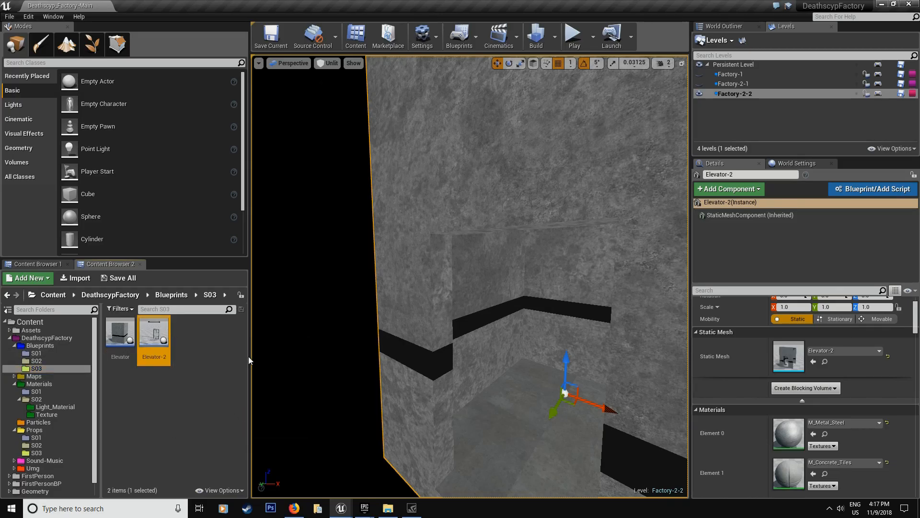
pyautogui.press('Delete')
pyautogui.click(403, 407)
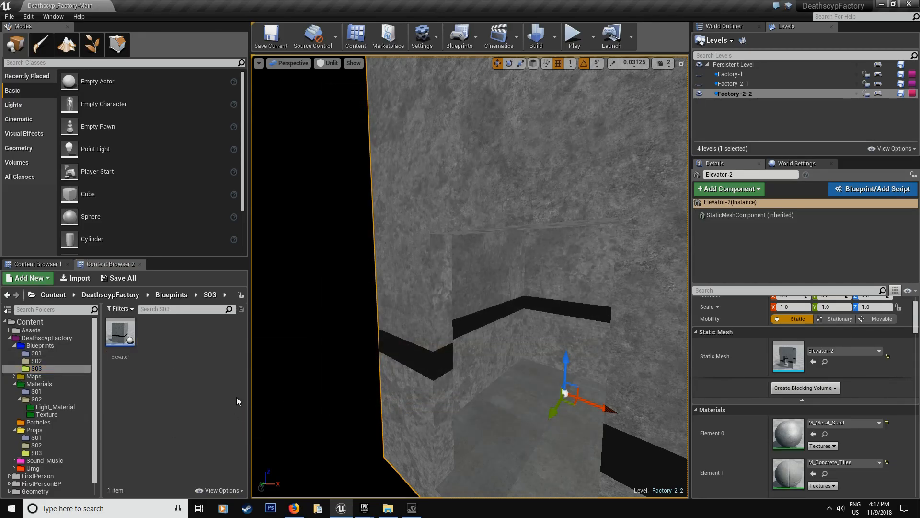
# Create an Actor blueprint class named Elevator-2 in Blueprints/S03 and open it in a maximized editor
pyautogui.rightClick(162, 340)
pyautogui.click(206, 144)
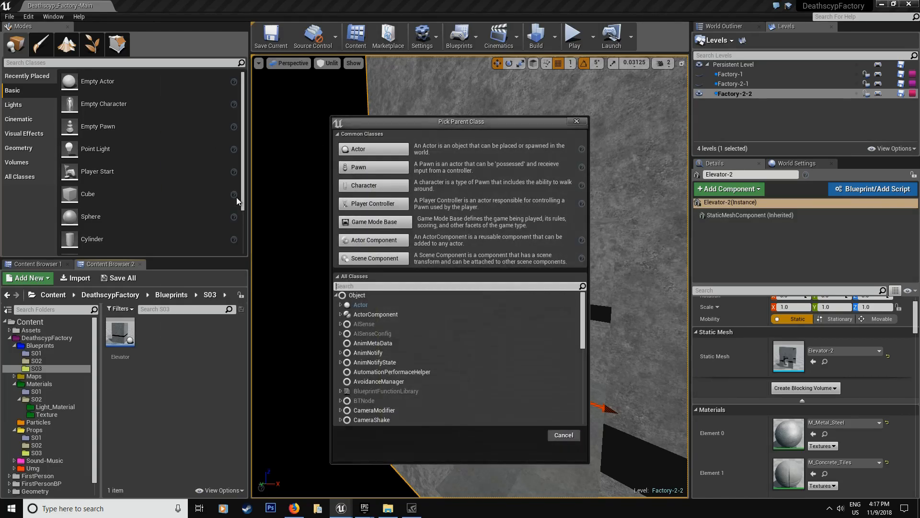
pyautogui.click(397, 150)
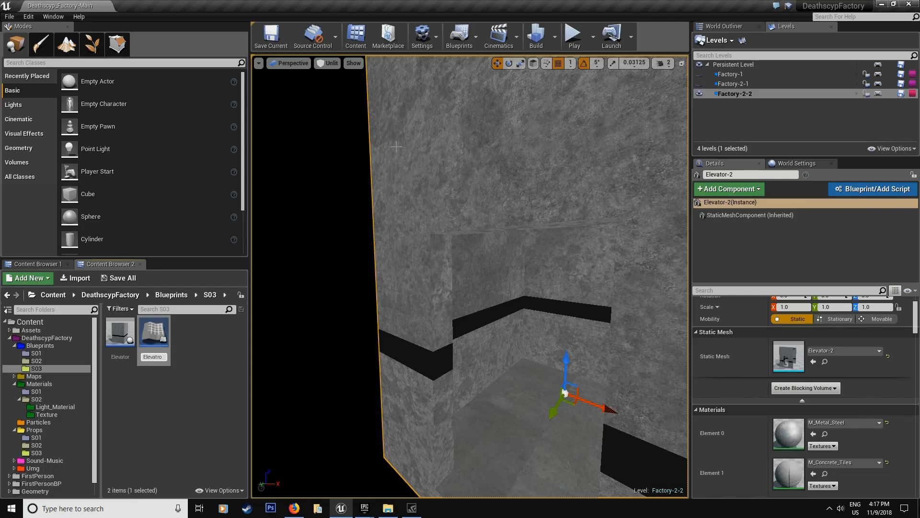
pyautogui.write('Elevator-2')
pyautogui.press('Return')
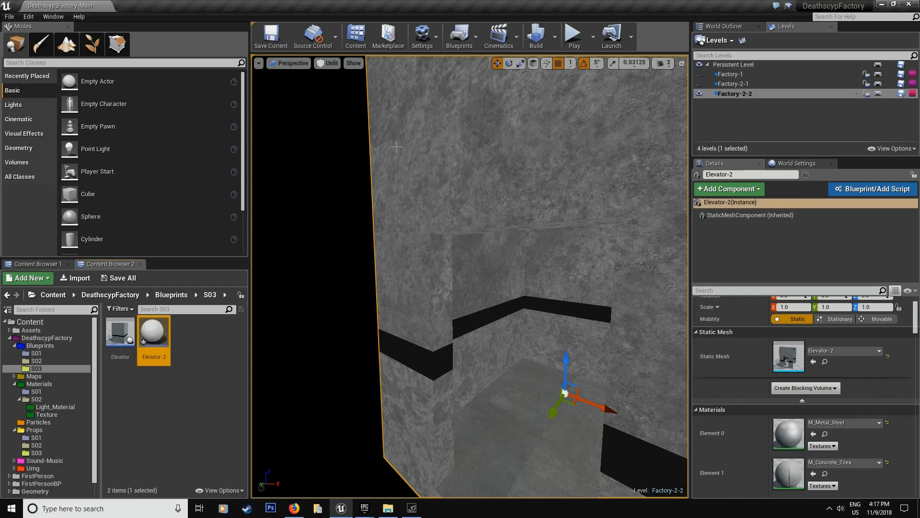
pyautogui.doubleClick(154, 336)
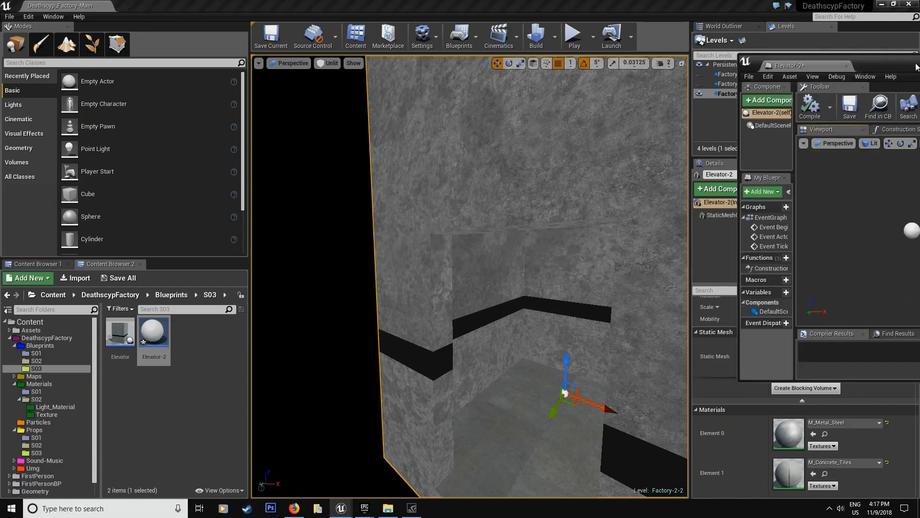
pyautogui.click(430, 91)
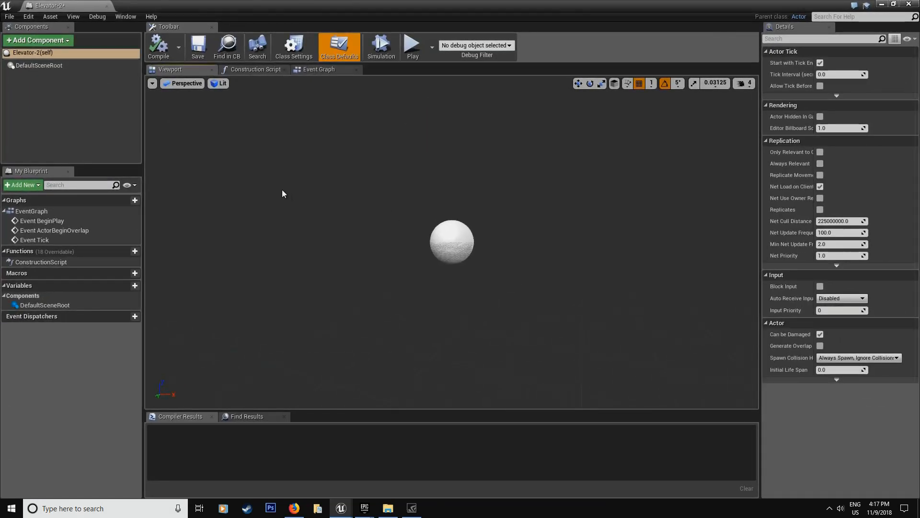
# Add a static mesh component named Elevator Body to the blueprint
pyautogui.click(48, 43)
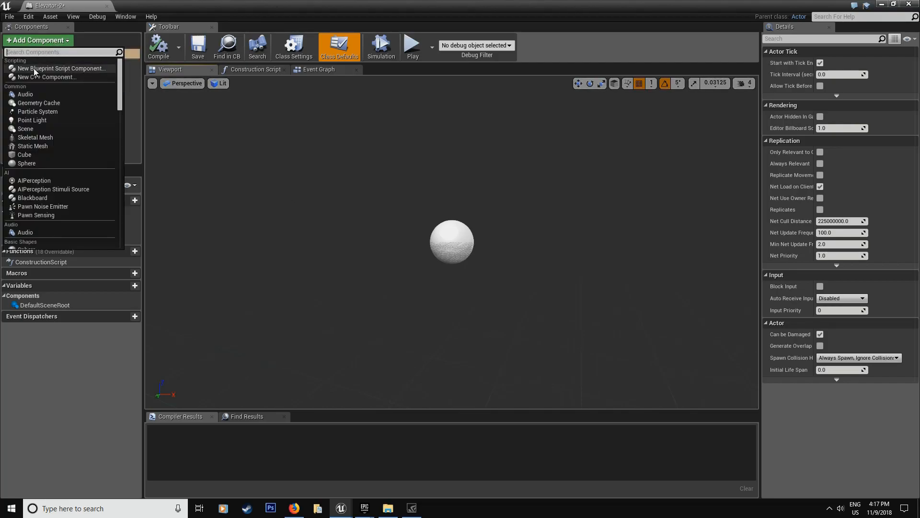
pyautogui.click(36, 146)
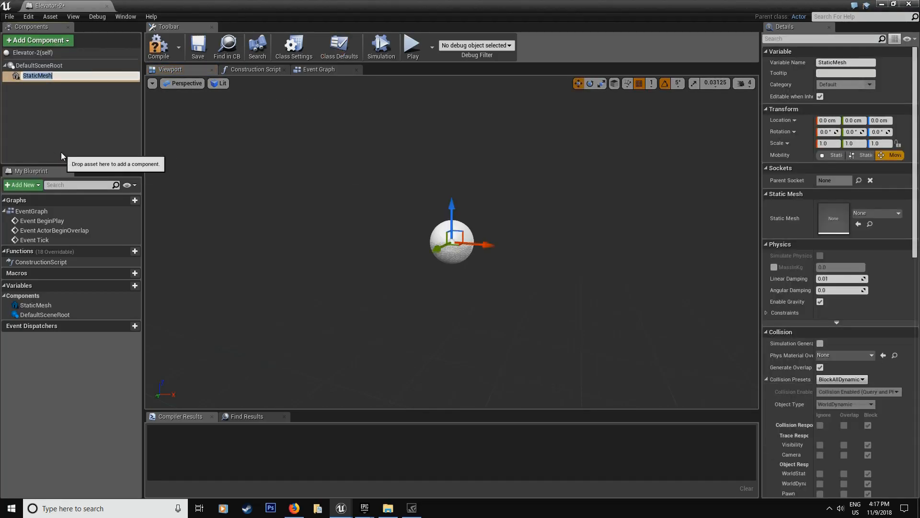
pyautogui.write('Elevator Body')
pyautogui.press('Return')
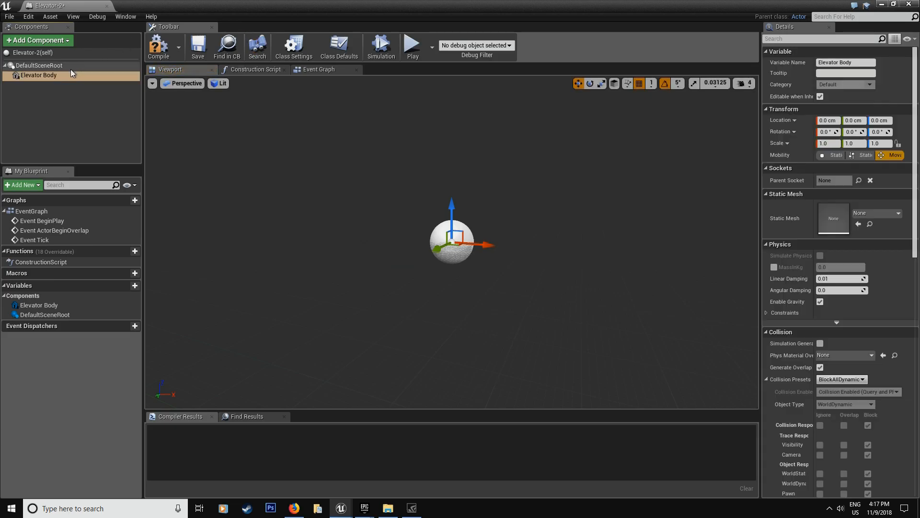
# Add another static mesh component and name it Door
pyautogui.click(38, 41)
pyautogui.click(39, 146)
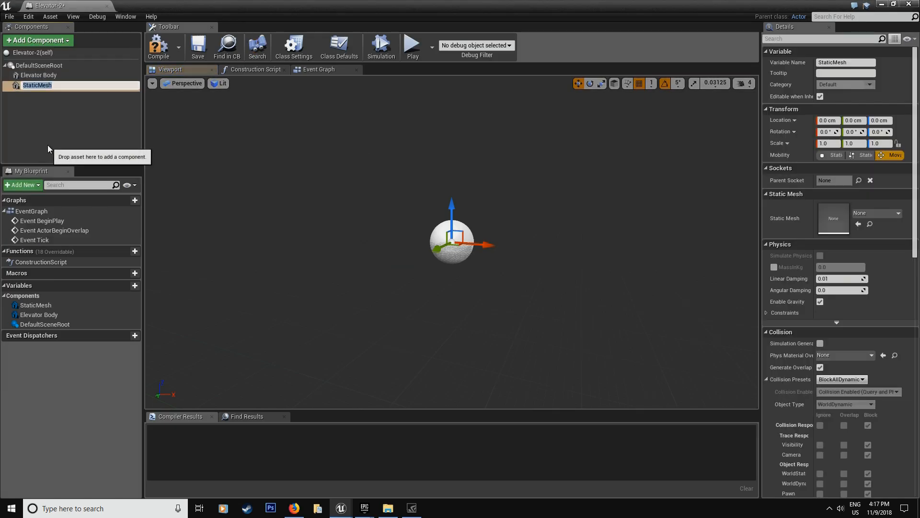
pyautogui.write('Door')
pyautogui.press('Return')
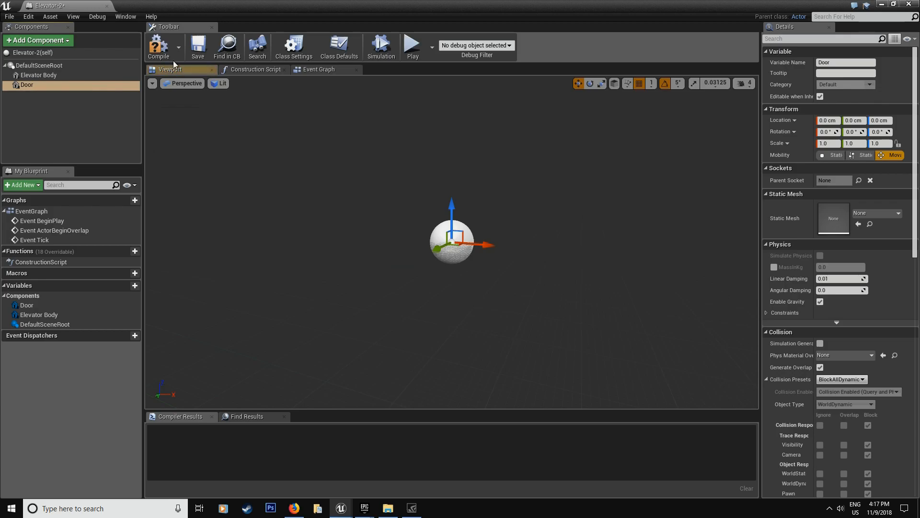
# Add a static mesh component named Lightbody to the blueprint
pyautogui.click(38, 41)
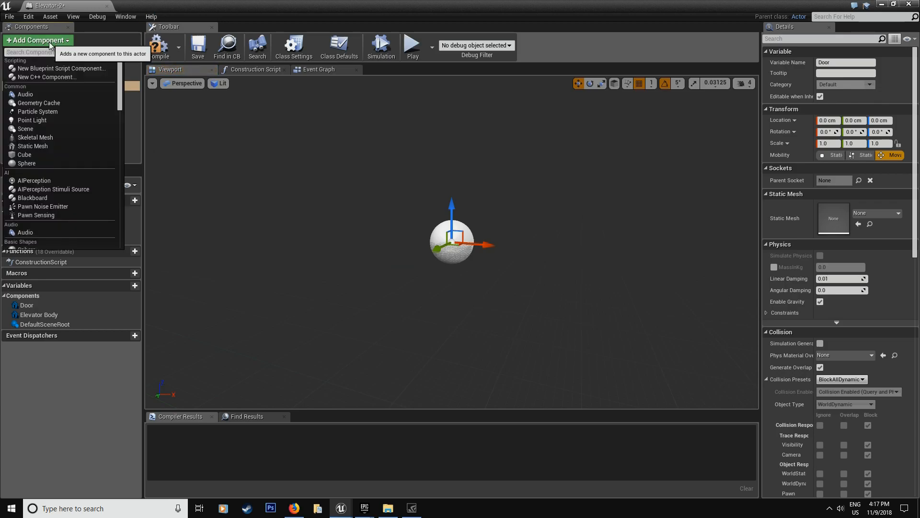
pyautogui.click(42, 147)
pyautogui.write('Lightbody')
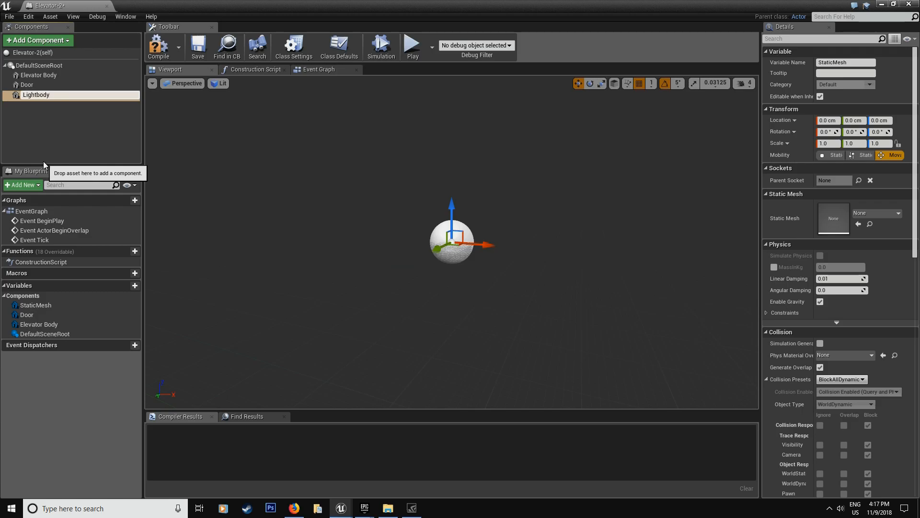
pyautogui.press('Return')
# Nest the Door and Lightbody components under Elevator Body
pyautogui.moveTo(24, 85); pyautogui.dragTo(38, 76)
pyautogui.click(39, 75)
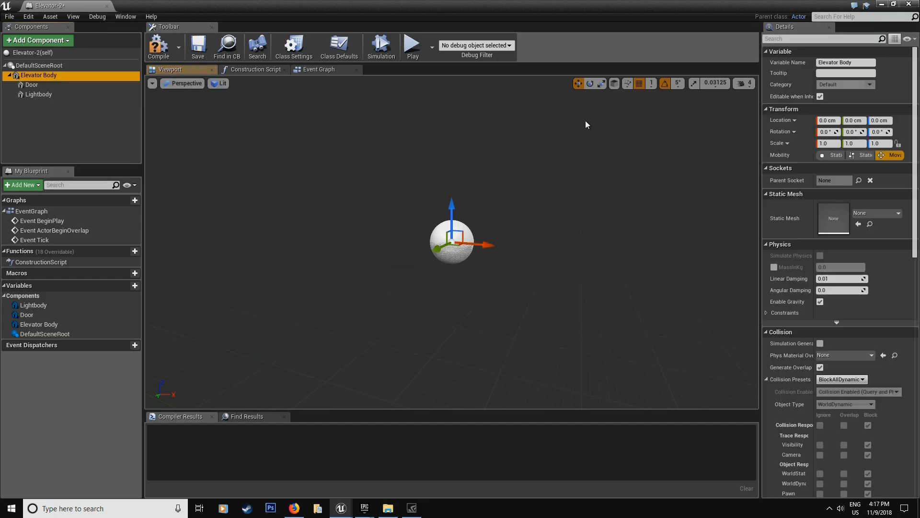
pyautogui.click(39, 115)
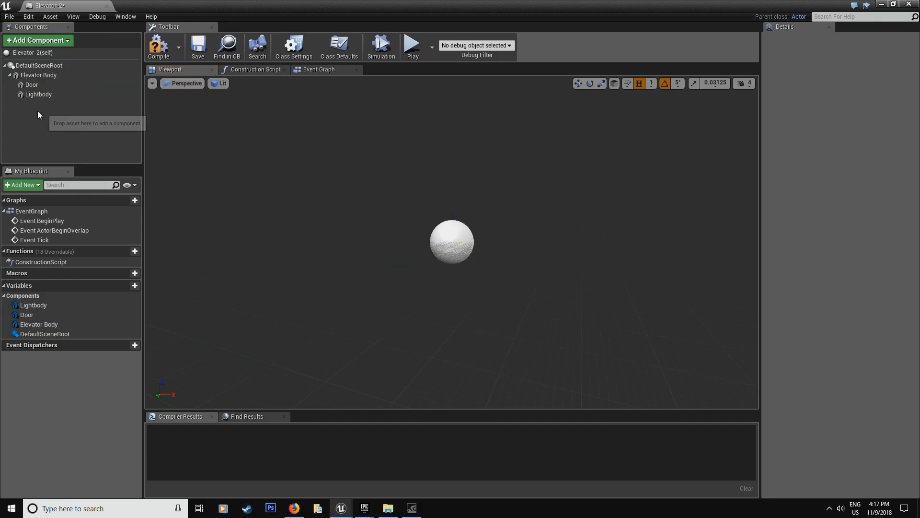
# Add a Point Light component with its default name and nest it under Elevator Body
pyautogui.click(39, 75)
pyautogui.click(37, 40)
pyautogui.click(33, 122)
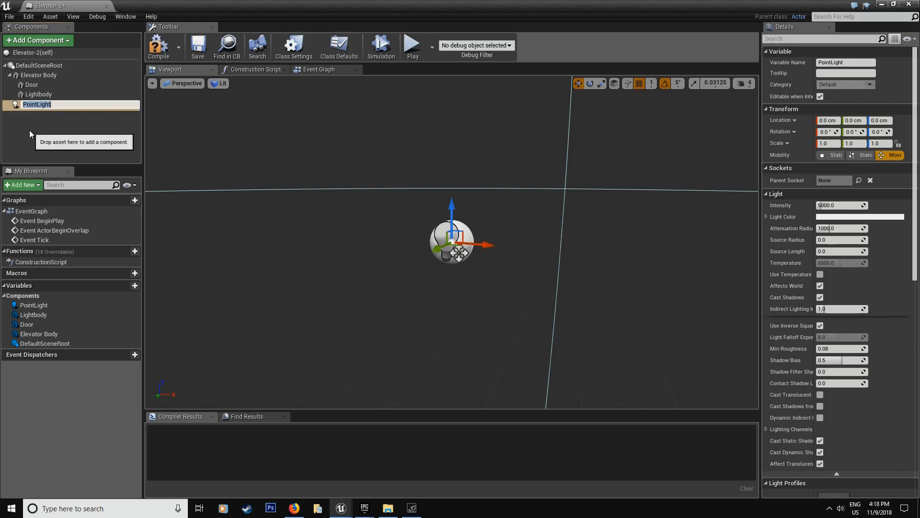
pyautogui.click(30, 131)
pyautogui.moveTo(26, 105); pyautogui.dragTo(33, 74)
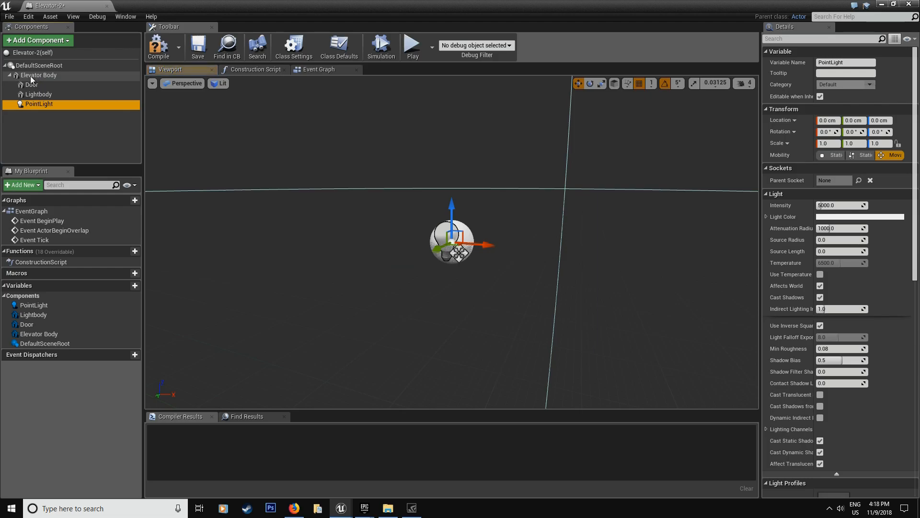
# Add an Audio component named Elevator arriving sound and nest it under Elevator Body
pyautogui.click(38, 41)
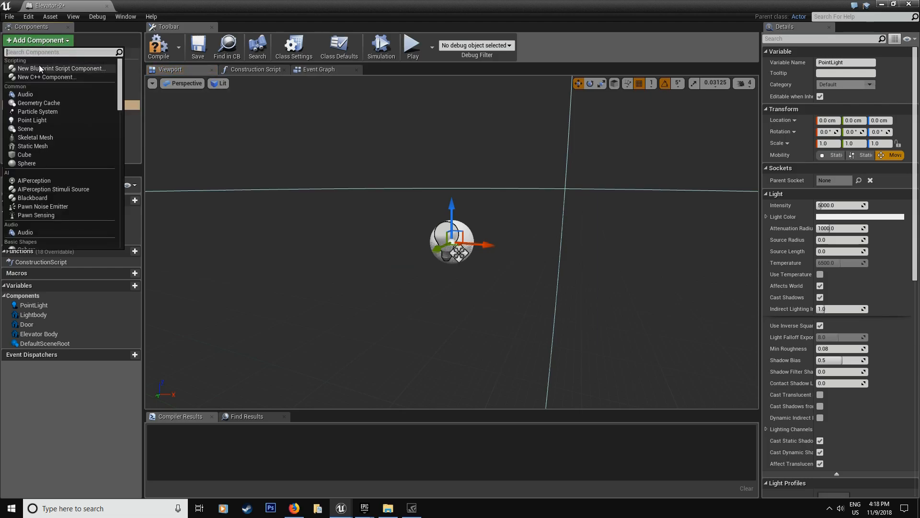
pyautogui.click(28, 95)
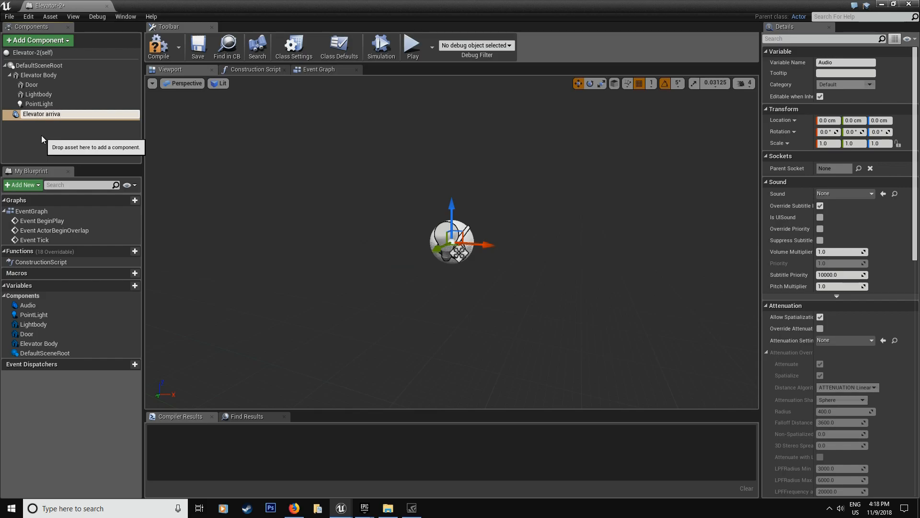
pyautogui.write('sound')
pyautogui.press('Return')
pyautogui.click(158, 47)
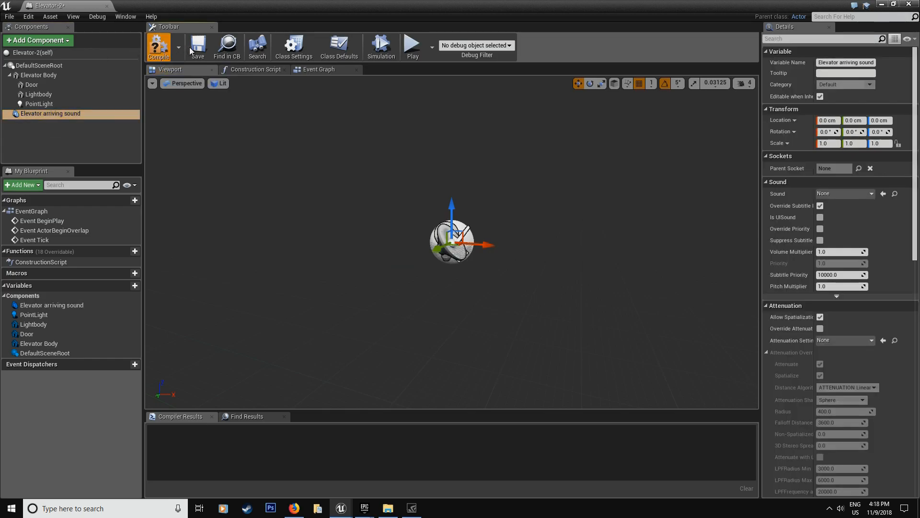
pyautogui.moveTo(44, 114); pyautogui.dragTo(44, 79)
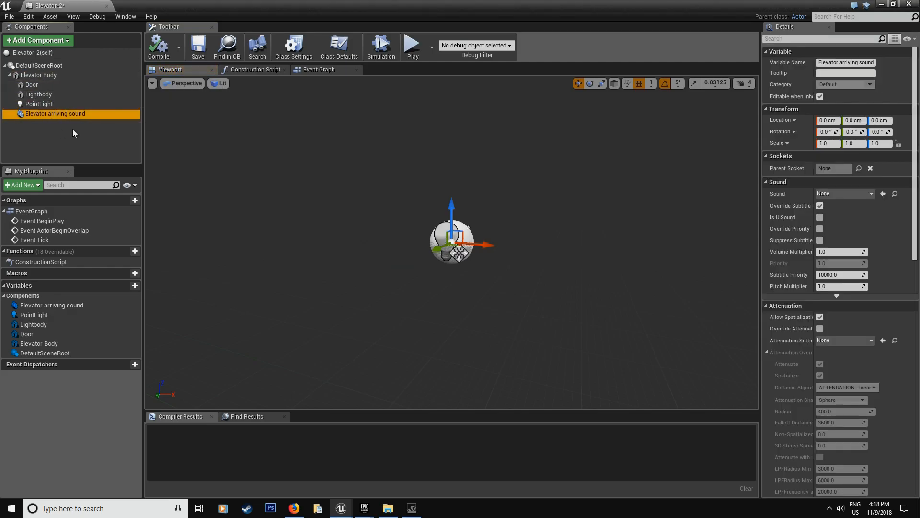
# Shrink the blueprint window beside the content browser and assign the Elevator-2 mesh from Props/S03 to the Elevator Body component
pyautogui.click(37, 104)
pyautogui.click(41, 95)
pyautogui.click(42, 76)
pyautogui.click(893, 4)
pyautogui.moveTo(338, 91); pyautogui.dragTo(563, 88)
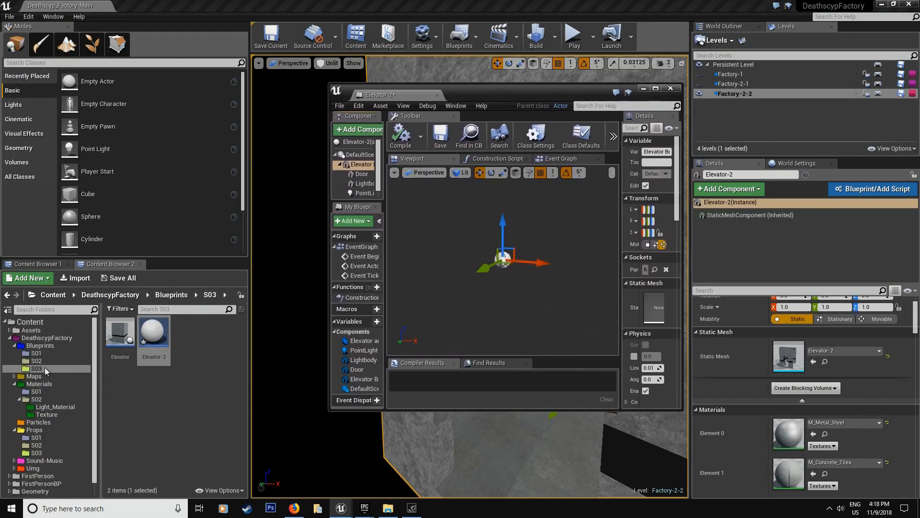
pyautogui.click(44, 452)
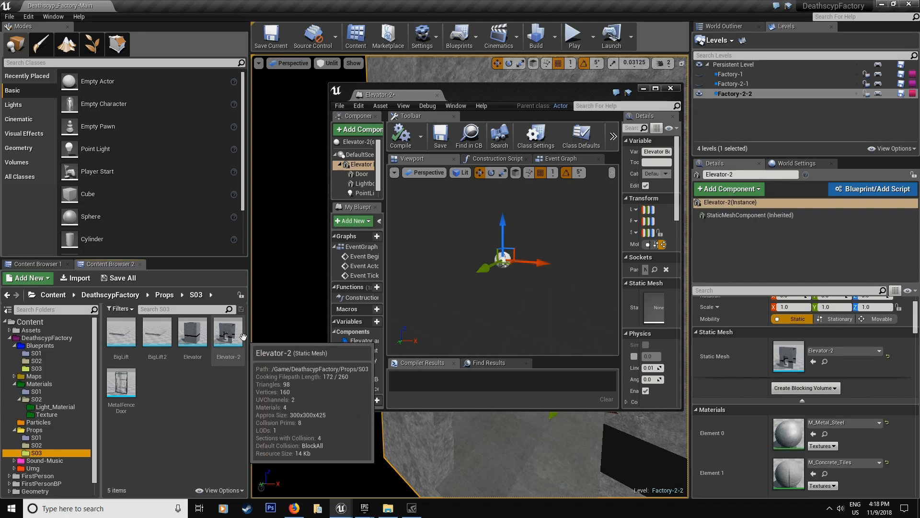
pyautogui.moveTo(229, 337); pyautogui.dragTo(655, 307)
# Assign the MetalFenceDoor mesh from Props/S03 to the Door component
pyautogui.moveTo(473, 291); pyautogui.dragTo(453, 257, button='right')
pyautogui.click(362, 174)
pyautogui.moveTo(127, 389); pyautogui.dragTo(664, 312)
# Scale the Door down to about 0.61 in X and Z
pyautogui.moveTo(565, 297); pyautogui.dragTo(558, 299, button='right')
pyautogui.moveTo(487, 279); pyautogui.dragTo(506, 252, button='right')
pyautogui.press('e')
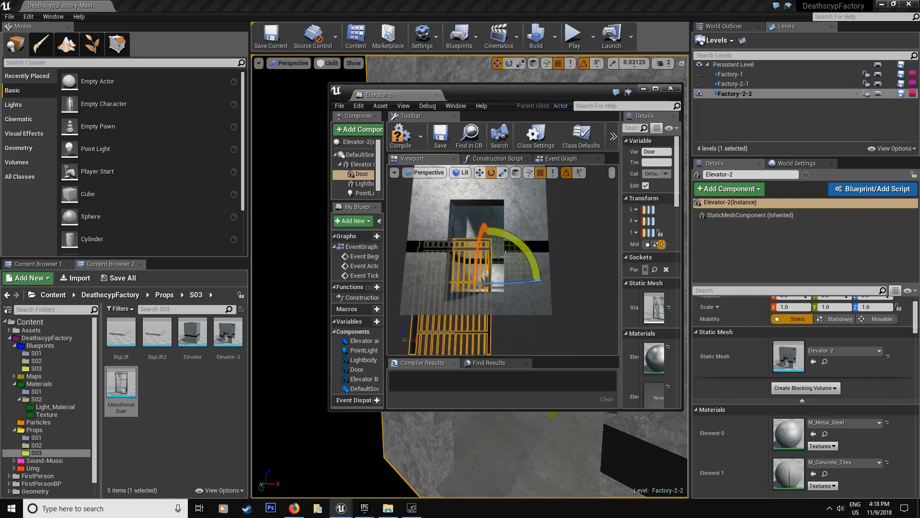
pyautogui.moveTo(495, 270); pyautogui.dragTo(484, 279)
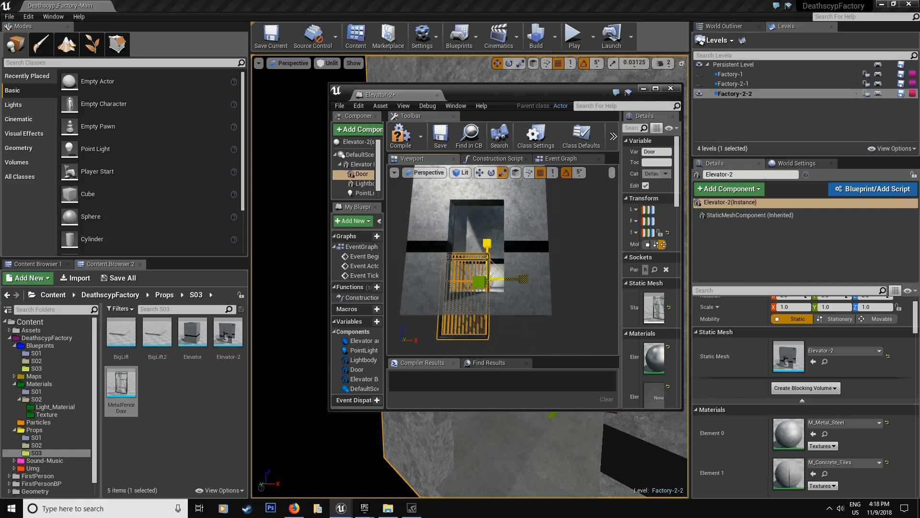
pyautogui.click(499, 264)
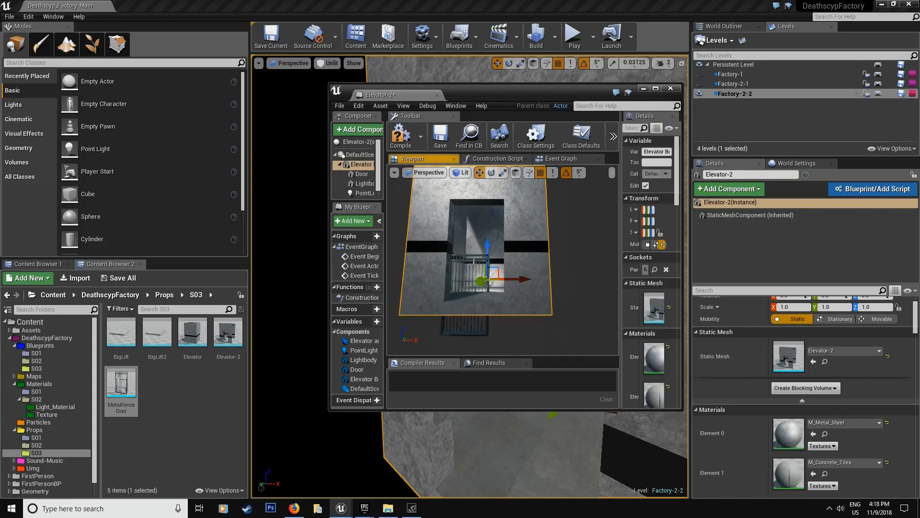
# Move the Door up and out in front of the elevator body, to about Y 147 cm and Z 154 cm
pyautogui.click(486, 279)
pyautogui.press('e')
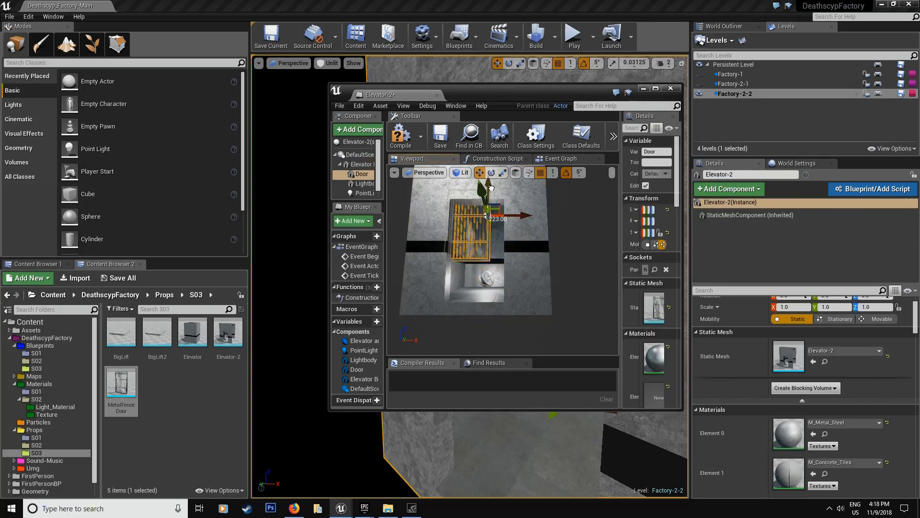
pyautogui.moveTo(493, 206); pyautogui.dragTo(488, 209)
pyautogui.moveTo(488, 209); pyautogui.dragTo(532, 209, button='right')
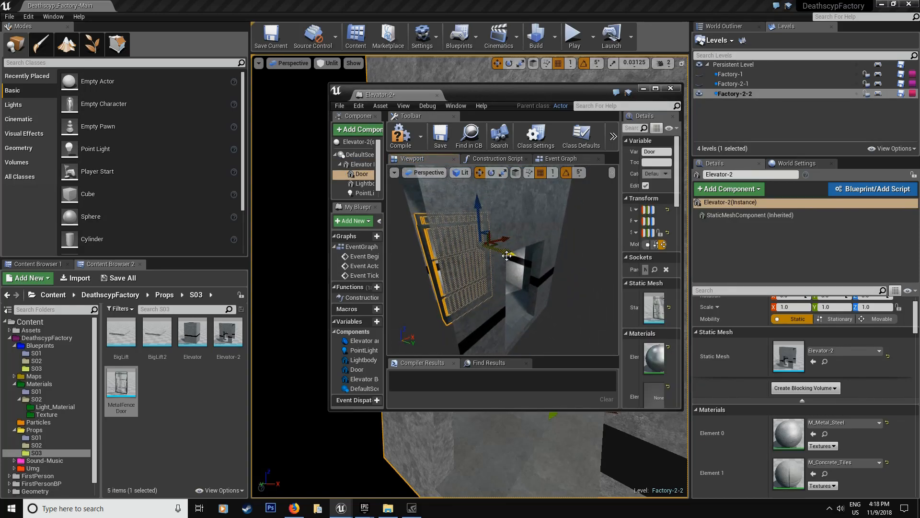
pyautogui.moveTo(535, 279); pyautogui.dragTo(571, 310)
pyautogui.moveTo(567, 234); pyautogui.dragTo(498, 230, button='right')
# Maximize the blueprint editor and thin the Door to a Y scale of about 0.61
pyautogui.click(655, 88)
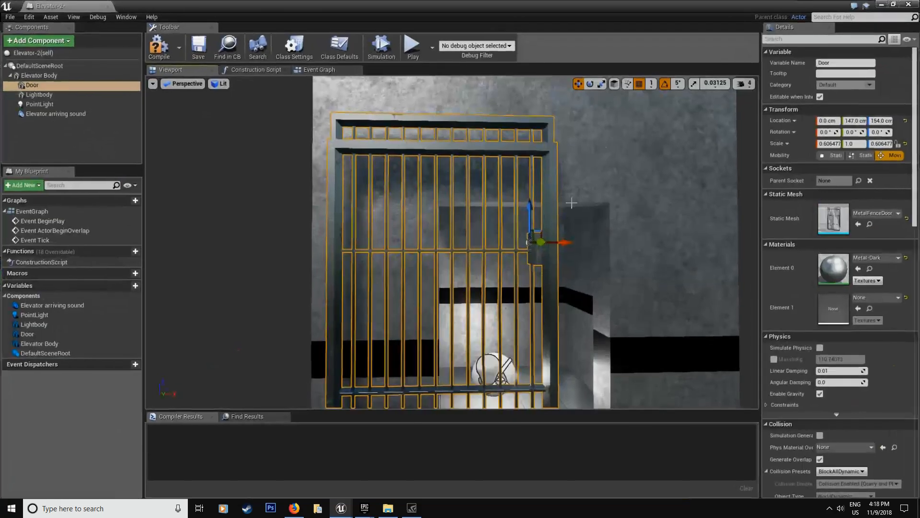
pyautogui.moveTo(527, 191); pyautogui.dragTo(590, 187, button='right')
pyautogui.press('space')
pyautogui.press('space')
pyautogui.moveTo(584, 162); pyautogui.dragTo(561, 156)
pyautogui.moveTo(670, 195); pyautogui.dragTo(576, 180, button='right')
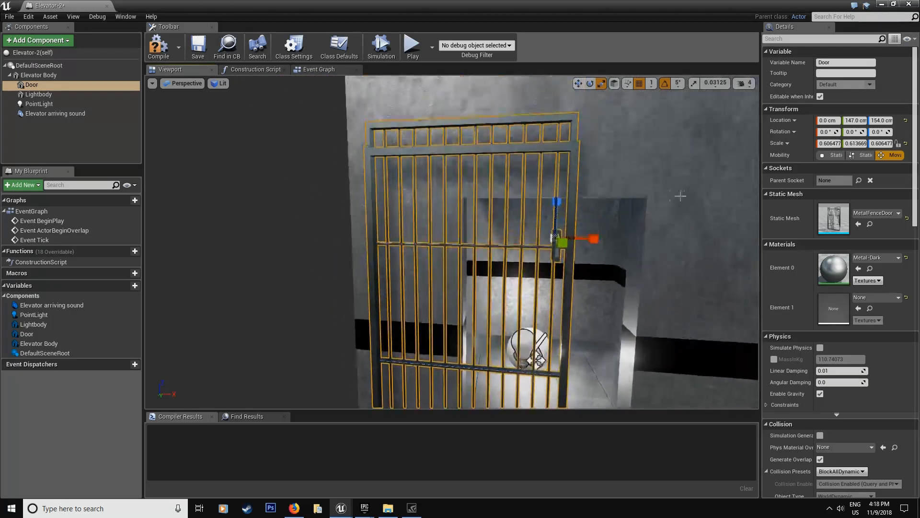
# Move the Door over the elevator opening, to about X 44 cm, Y 131 cm and Z 110 cm
pyautogui.press('space')
pyautogui.moveTo(594, 242); pyautogui.dragTo(665, 263)
pyautogui.moveTo(621, 216); pyautogui.dragTo(633, 280)
pyautogui.moveTo(635, 269); pyautogui.dragTo(733, 266, button='right')
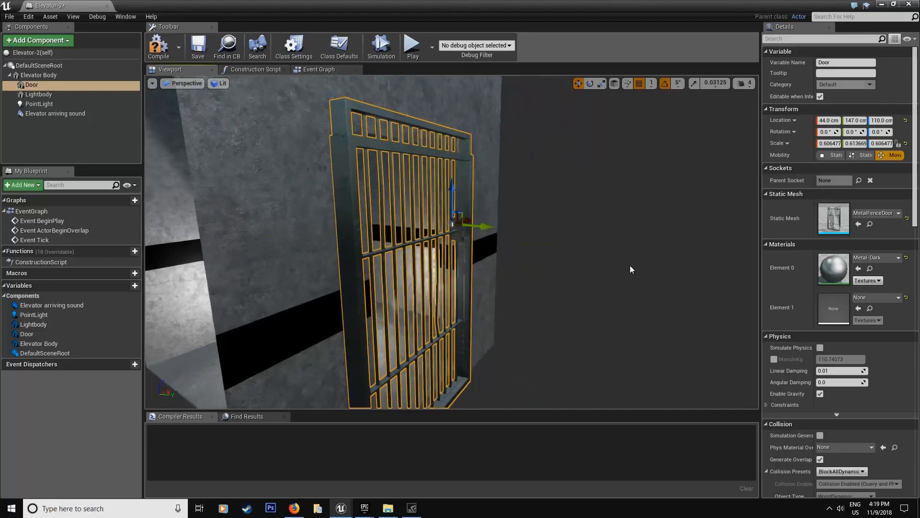
pyautogui.moveTo(496, 232); pyautogui.dragTo(472, 230)
# Fit the Door to the opening with a scale of about 0.52 in X and 0.56 in Z, positioned at X 47 cm and Z 111 cm
pyautogui.moveTo(471, 231)
pyautogui.mouseDown(button='right')
pyautogui.moveTo(498, 226)
pyautogui.moveTo(478, 228)
pyautogui.mouseUp(button='right')
pyautogui.moveTo(480, 196); pyautogui.dragTo(479, 214)
pyautogui.moveTo(472, 244); pyautogui.dragTo(461, 281, button='right')
pyautogui.press('w')
pyautogui.moveTo(551, 194); pyautogui.dragTo(530, 196)
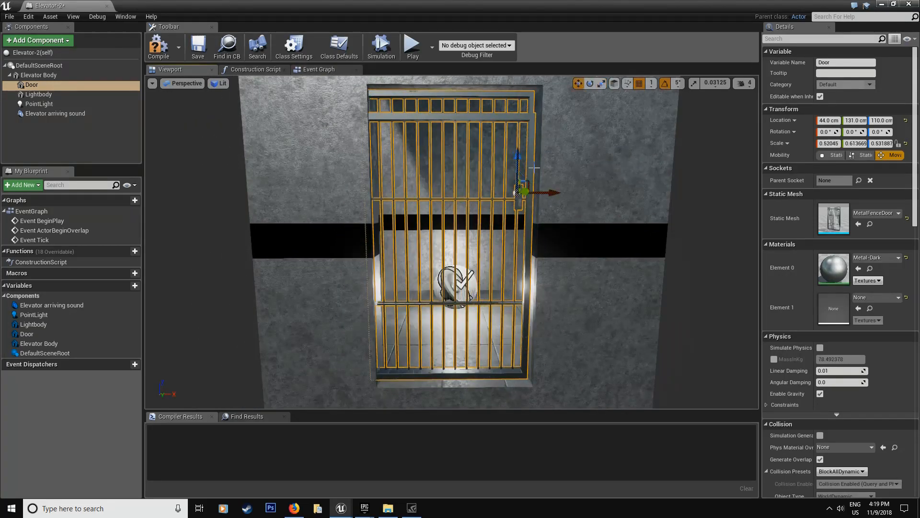
pyautogui.moveTo(519, 163); pyautogui.dragTo(517, 156)
pyautogui.press('r')
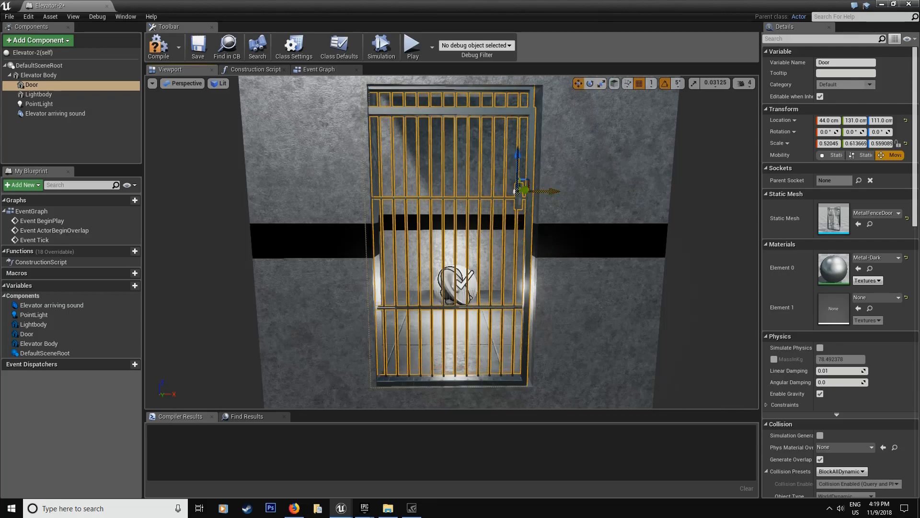
pyautogui.moveTo(549, 191); pyautogui.dragTo(553, 191)
# Assign the Ceiling-Neon mesh from Props/S02 to the Lightbody component
pyautogui.moveTo(553, 191); pyautogui.dragTo(577, 192, button='right')
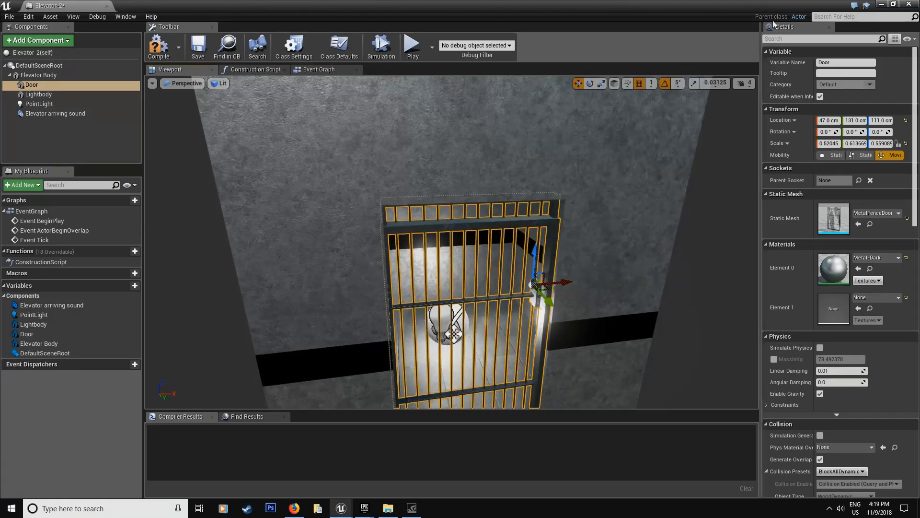
pyautogui.click(893, 4)
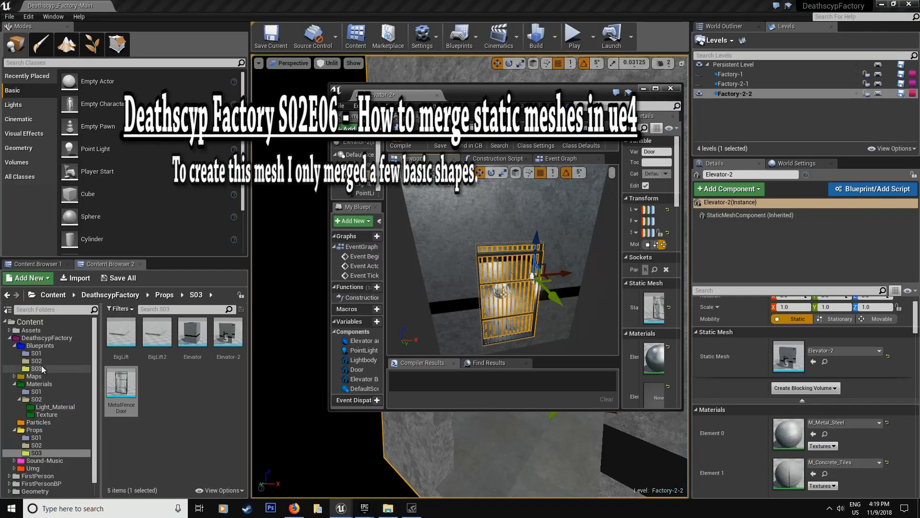
pyautogui.click(36, 445)
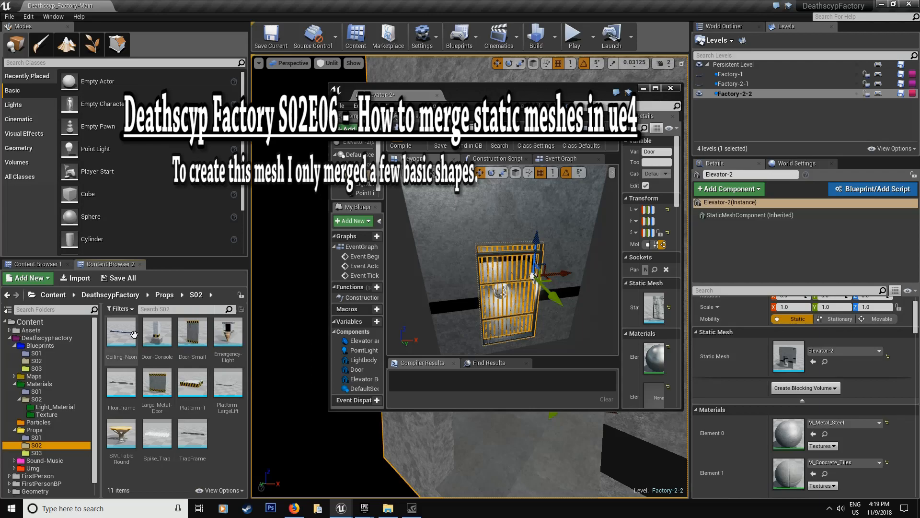
pyautogui.click(357, 184)
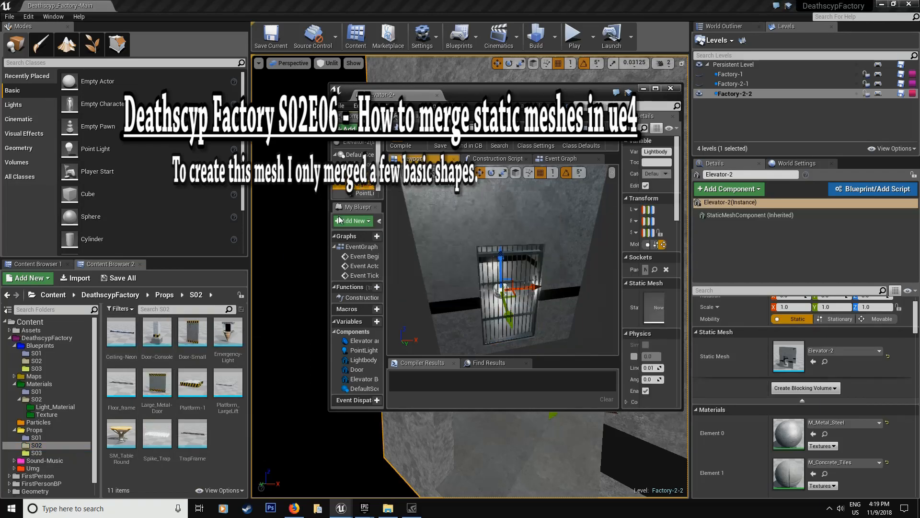
pyautogui.moveTo(122, 336); pyautogui.dragTo(653, 302)
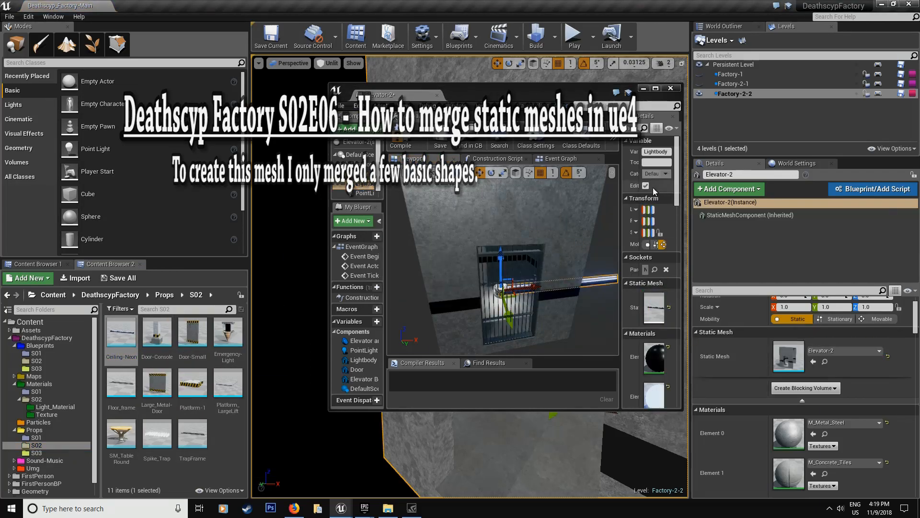
# Maximize the blueprint editor, shorten the Lightbody to an X scale of about 0.45 and shift it to X -101 cm
pyautogui.click(657, 90)
pyautogui.moveTo(487, 236); pyautogui.dragTo(498, 283, button='right')
pyautogui.press('space')
pyautogui.press('space')
pyautogui.moveTo(498, 287); pyautogui.dragTo(431, 286)
pyautogui.press('w')
pyautogui.moveTo(429, 309); pyautogui.dragTo(422, 319, button='right')
# Flip the Lightbody about 180 degrees around its X axis and raise it to the elevator ceiling at Z 341 cm
pyautogui.press('e')
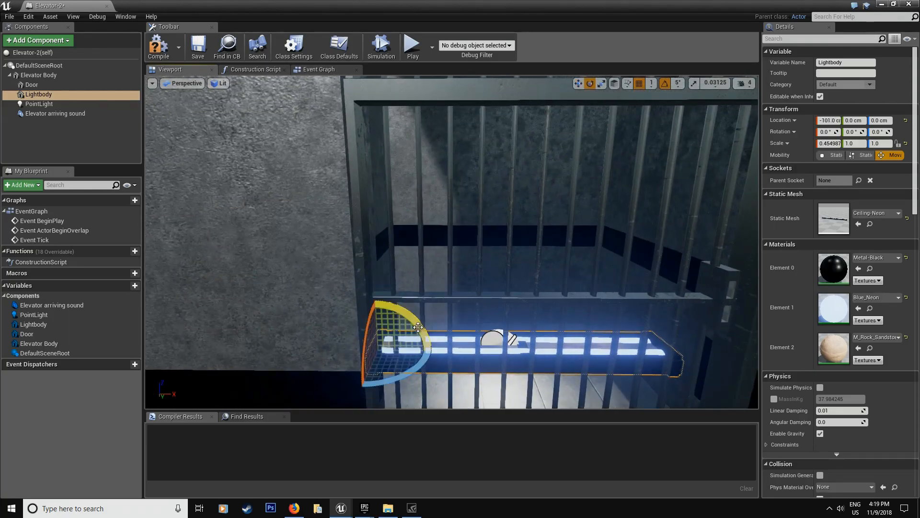
pyautogui.moveTo(380, 330); pyautogui.dragTo(380, 445)
pyautogui.press('d')
pyautogui.moveTo(382, 324); pyautogui.dragTo(404, 317, button='right')
pyautogui.press('s')
pyautogui.press('r')
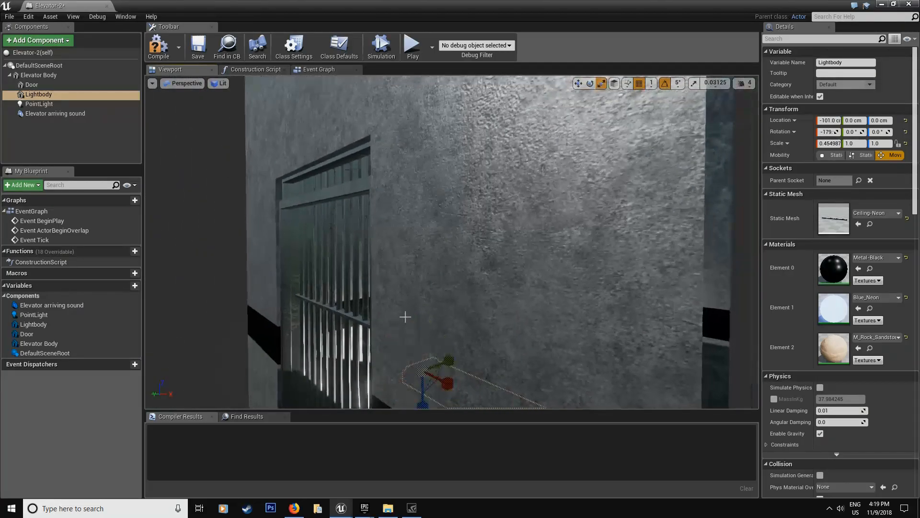
pyautogui.moveTo(423, 396); pyautogui.dragTo(420, 173)
pyautogui.moveTo(408, 173); pyautogui.dragTo(417, 91, button='right')
pyautogui.press('w')
pyautogui.moveTo(385, 269); pyautogui.dragTo(386, 187)
# Raise the PointLight to just below the ceiling lamp, at a Z location of 256 cm
pyautogui.moveTo(462, 243); pyautogui.dragTo(434, 295, button='right')
pyautogui.press('s')
pyautogui.press('s')
pyautogui.press('w')
pyautogui.click(58, 105)
pyautogui.moveTo(421, 332); pyautogui.dragTo(424, 211)
pyautogui.moveTo(423, 211); pyautogui.dragTo(417, 249, button='right')
pyautogui.moveTo(519, 399); pyautogui.dragTo(541, 135)
pyautogui.moveTo(542, 136); pyautogui.dragTo(546, 78, button='right')
pyautogui.moveTo(541, 325); pyautogui.dragTo(537, 234)
# Set the PointLight's Min Roughness to 0.8 and its Intensity to 2500
pyautogui.click(847, 350)
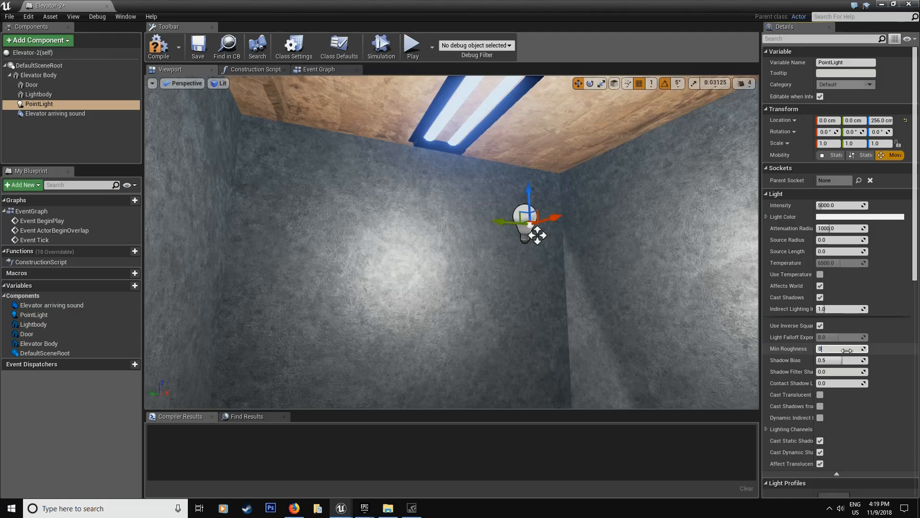
pyautogui.press('Return')
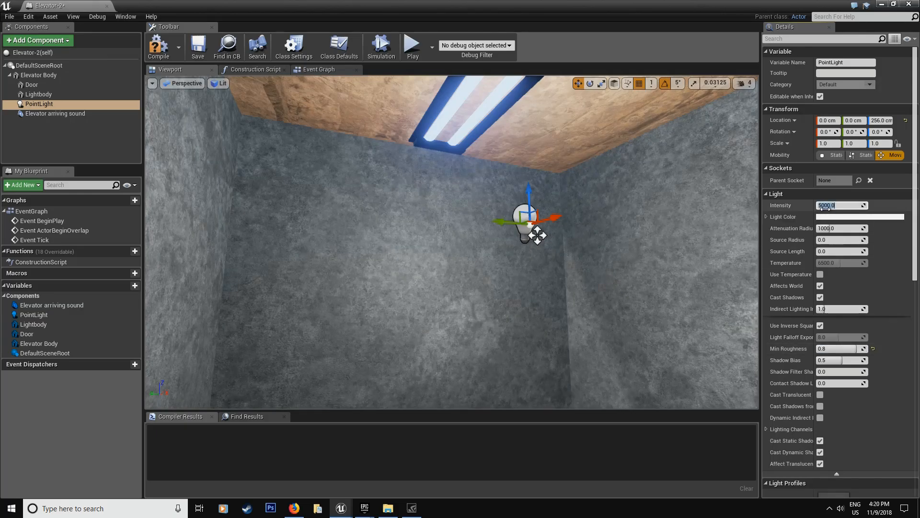
pyautogui.press('Return')
pyautogui.click(840, 228)
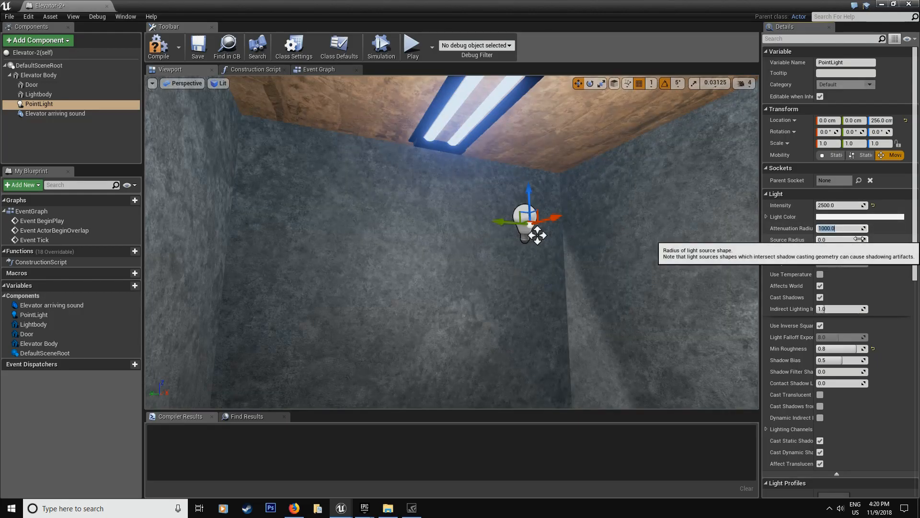
# Lower the Lightbody slightly from the ceiling to a Z location of 339 cm
pyautogui.moveTo(595, 271); pyautogui.dragTo(683, 290, button='right')
pyautogui.press('s')
pyautogui.press('w')
pyautogui.moveTo(520, 307); pyautogui.dragTo(515, 223, button='right')
pyautogui.click(412, 270)
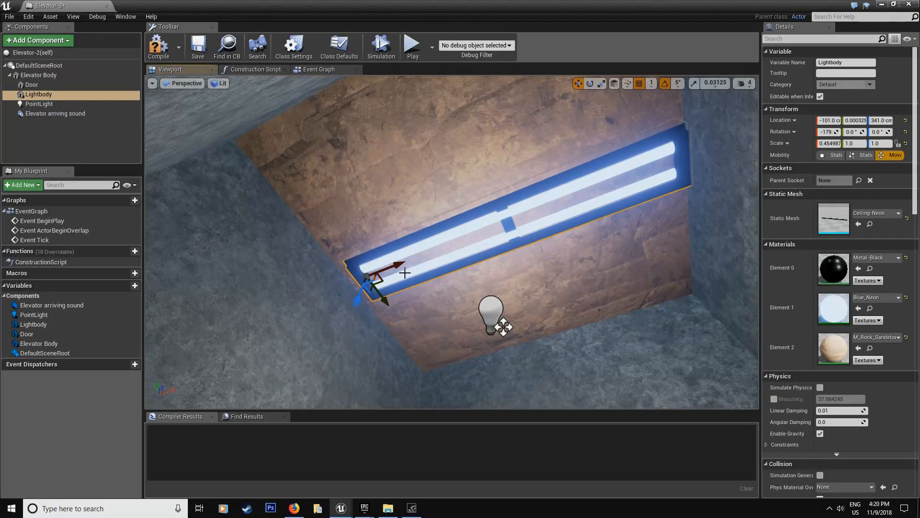
pyautogui.moveTo(363, 297); pyautogui.dragTo(359, 299)
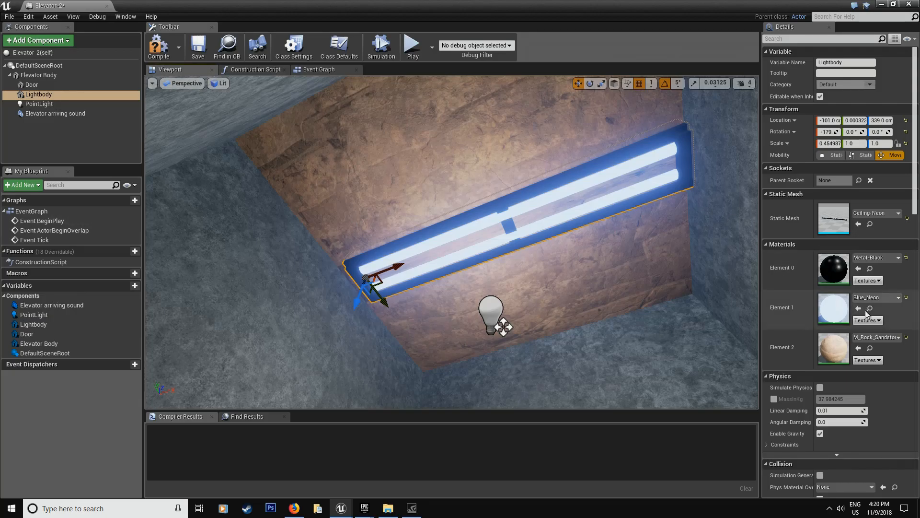
# Shrink the blueprint window and assign the white material from Materials/S02/Light_Material to Element 1 of the Lightbody
pyautogui.click(893, 4)
pyautogui.moveTo(157, 382); pyautogui.dragTo(654, 358)
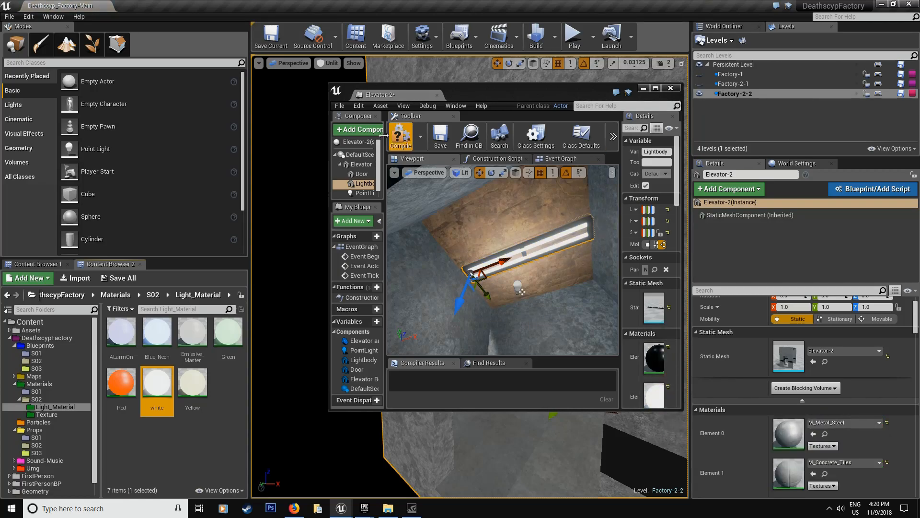
# Compile and save the Elevator-2 blueprint, and maximize its editor window
pyautogui.click(399, 135)
pyautogui.click(440, 136)
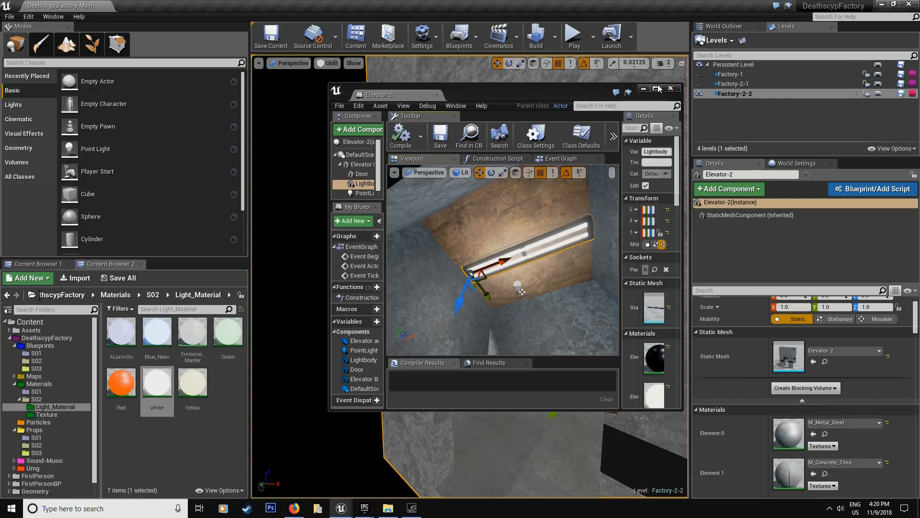
pyautogui.click(656, 88)
pyautogui.press('s')
pyautogui.moveTo(494, 216); pyautogui.dragTo(441, 235, button='right')
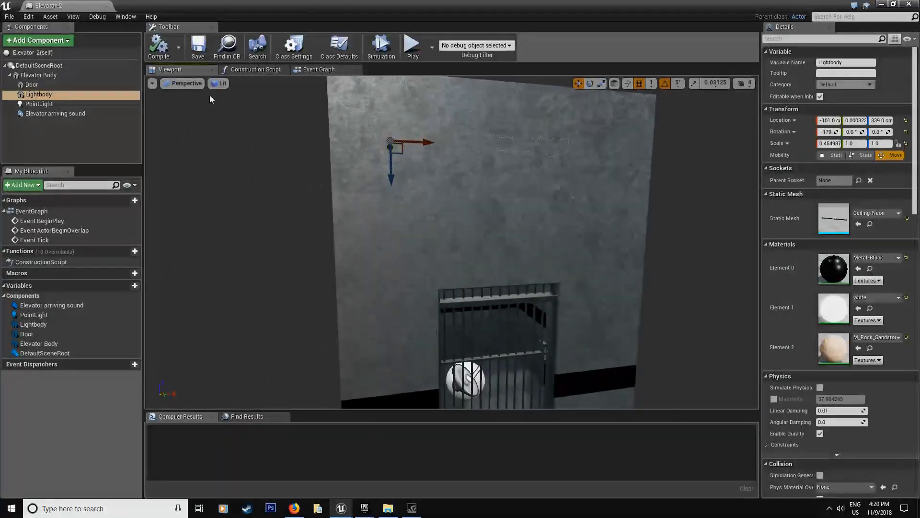
pyautogui.click(196, 46)
# Delete all the default event nodes from the Elevator-2 Event Graph
pyautogui.moveTo(372, 244); pyautogui.dragTo(446, 269, button='right')
pyautogui.click(372, 230)
pyautogui.moveTo(373, 230); pyautogui.dragTo(388, 182, button='right')
pyautogui.press('w')
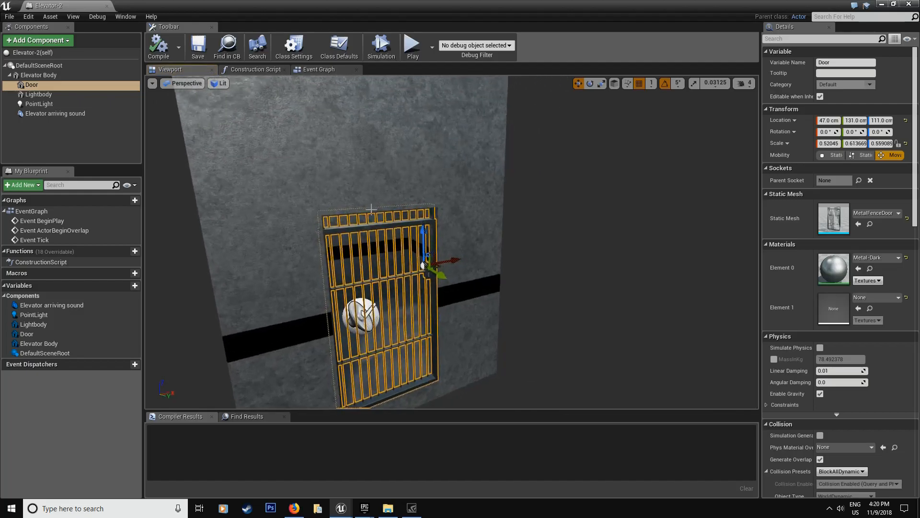
pyautogui.click(315, 71)
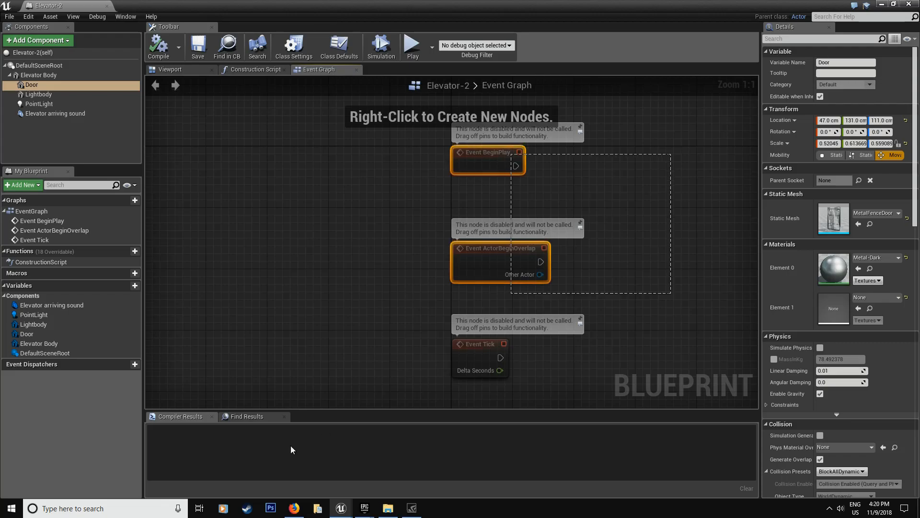
pyautogui.hotkey('ctrl', 'a')
pyautogui.press('Delete')
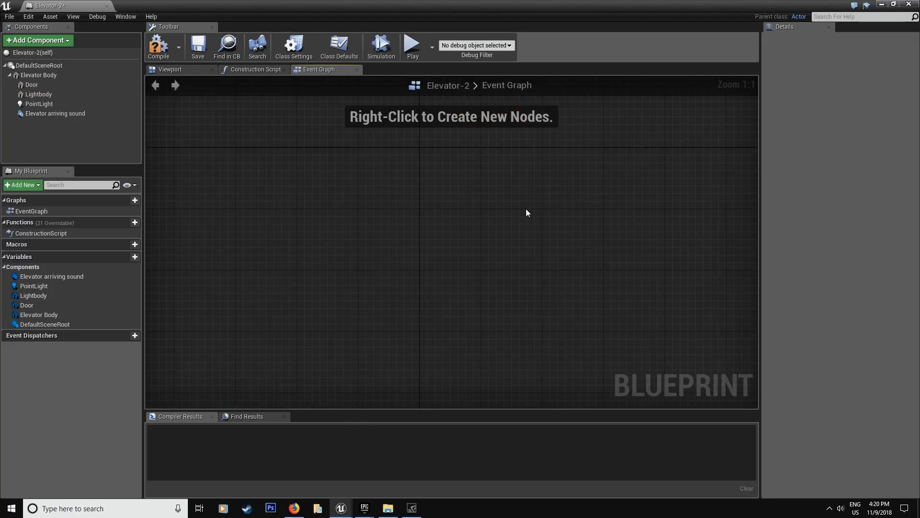
# Add a custom event named "Open door" to the empty Event Graph
pyautogui.rightClick(463, 190)
pyautogui.write('Cusro')
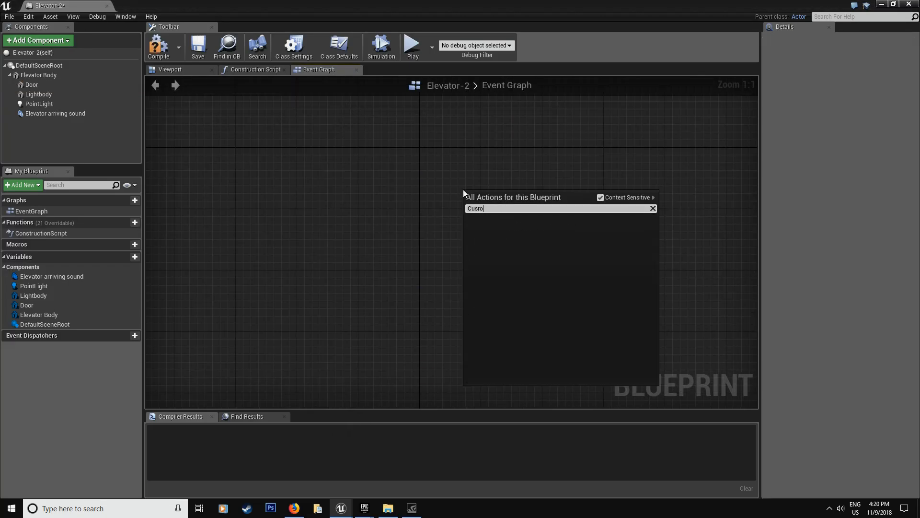
pyautogui.press('BackSpace')
pyautogui.press('BackSpace')
pyautogui.press('Up')
pyautogui.press('Up')
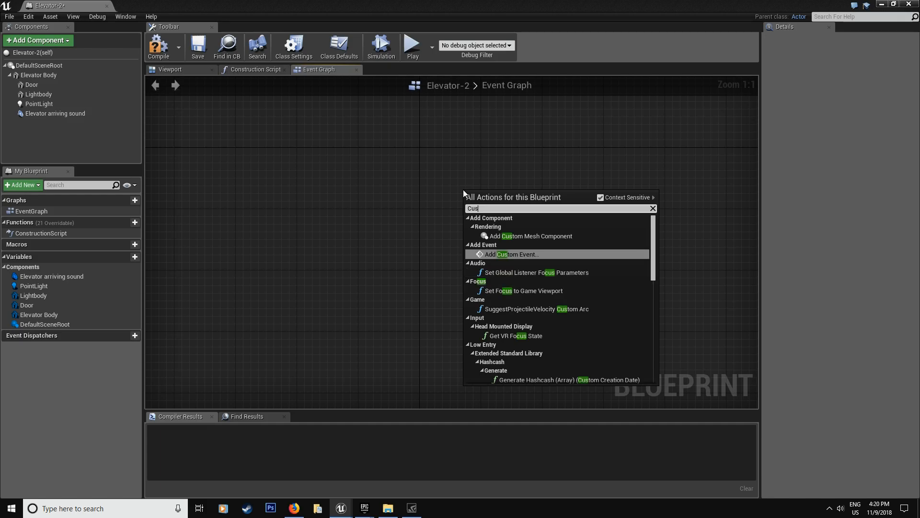
pyautogui.press('Return')
pyautogui.write('O')
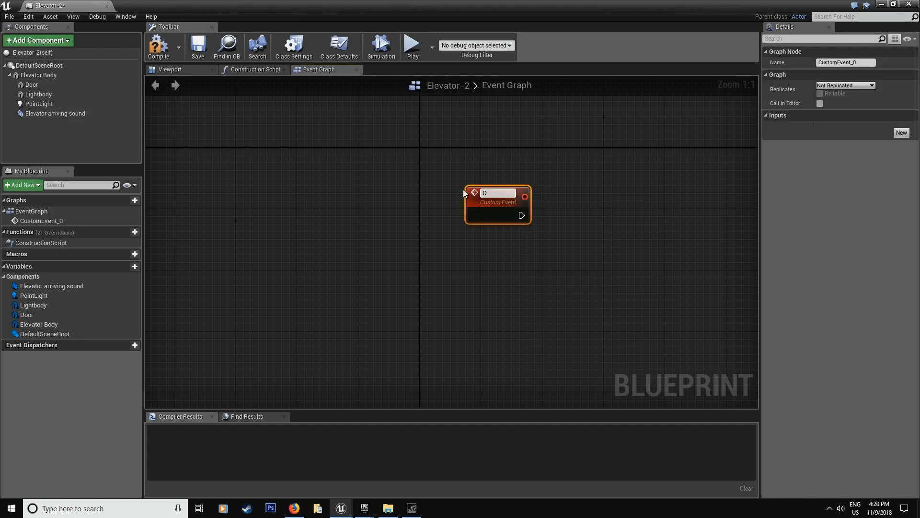
pyautogui.write('pen door')
pyautogui.press('Return')
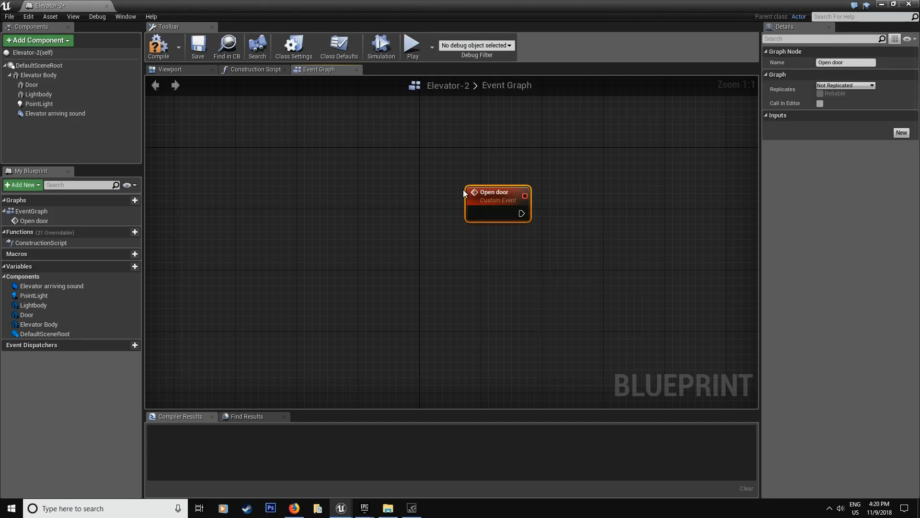
# Add a second custom event named "Close door" and place it well below the Open door event
pyautogui.rightClick(474, 304)
pyautogui.write('cust')
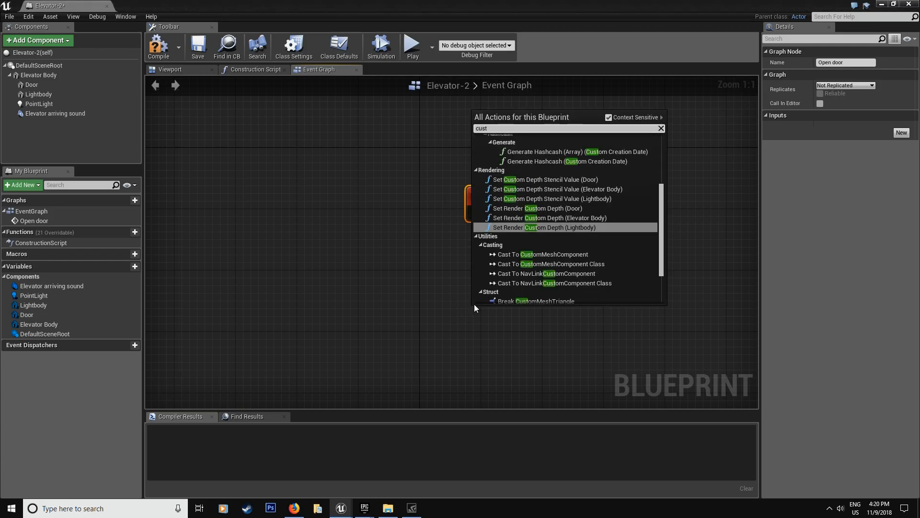
pyautogui.press('Up')
pyautogui.press('Up')
pyautogui.press('Up')
pyautogui.press('Up')
pyautogui.press('Up')
pyautogui.press('Up')
pyautogui.press('Up')
pyautogui.press('Up')
pyautogui.press('Up')
pyautogui.press('Up')
pyautogui.press('Up')
pyautogui.press('Up')
pyautogui.press('Up')
pyautogui.press('Up')
pyautogui.press('Return')
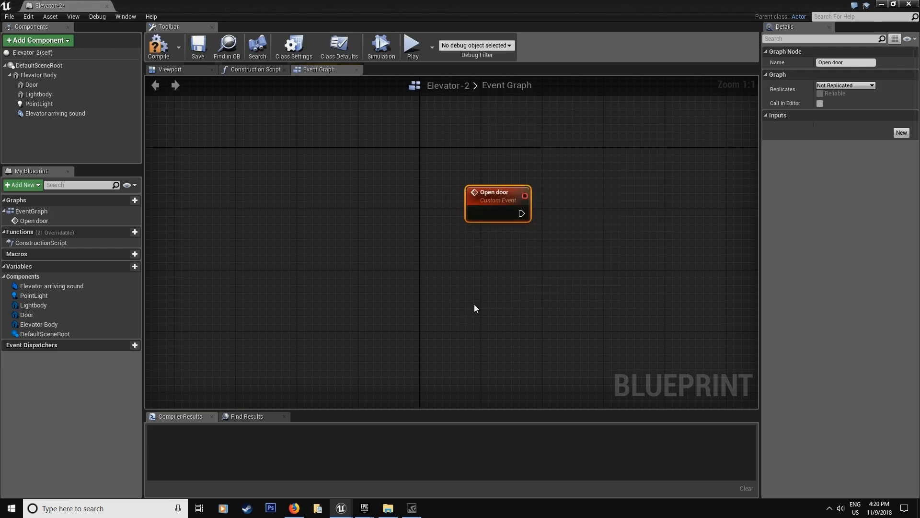
pyautogui.write('Close ')
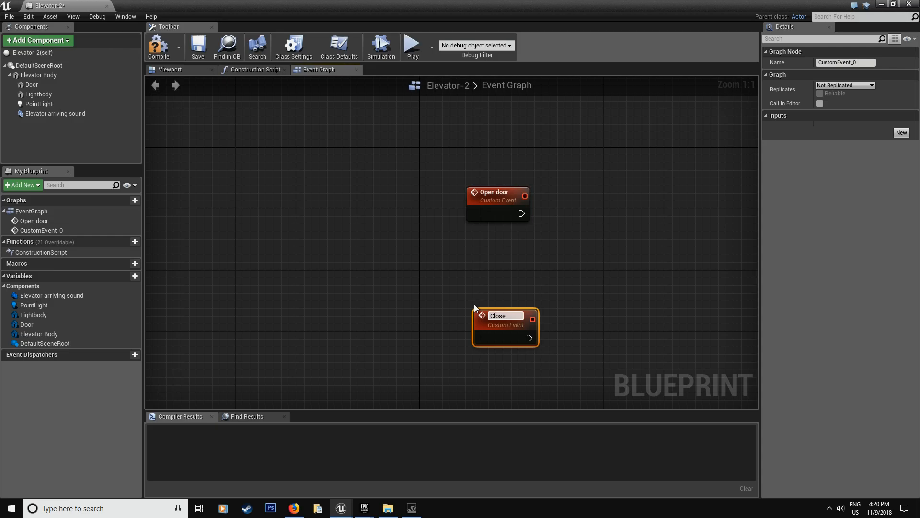
pyautogui.write('door')
pyautogui.press('Return')
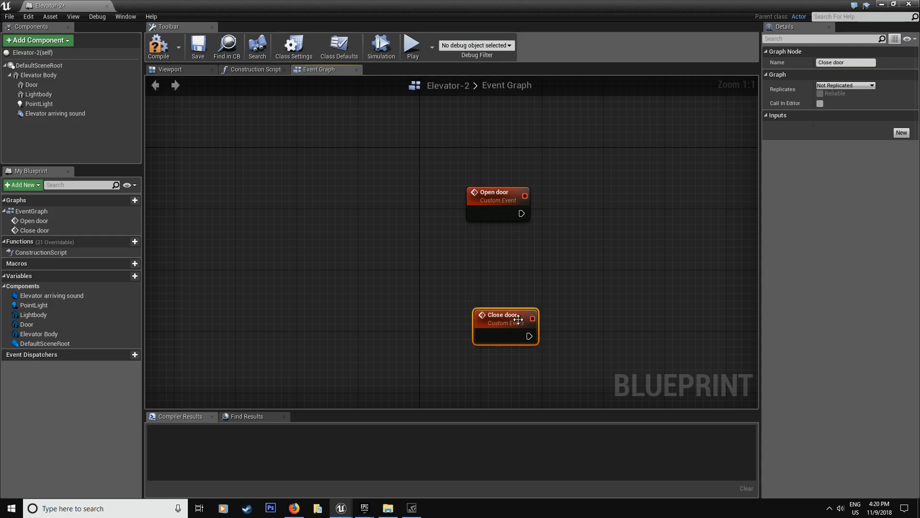
pyautogui.moveTo(508, 317); pyautogui.dragTo(500, 370)
# Place a Door component reference between the two events and have Open door run a Play Sound at Location node
pyautogui.moveTo(537, 272); pyautogui.dragTo(427, 185, button='right')
pyautogui.moveTo(34, 85); pyautogui.dragTo(374, 197)
pyautogui.moveTo(440, 209); pyautogui.dragTo(435, 258, button='right')
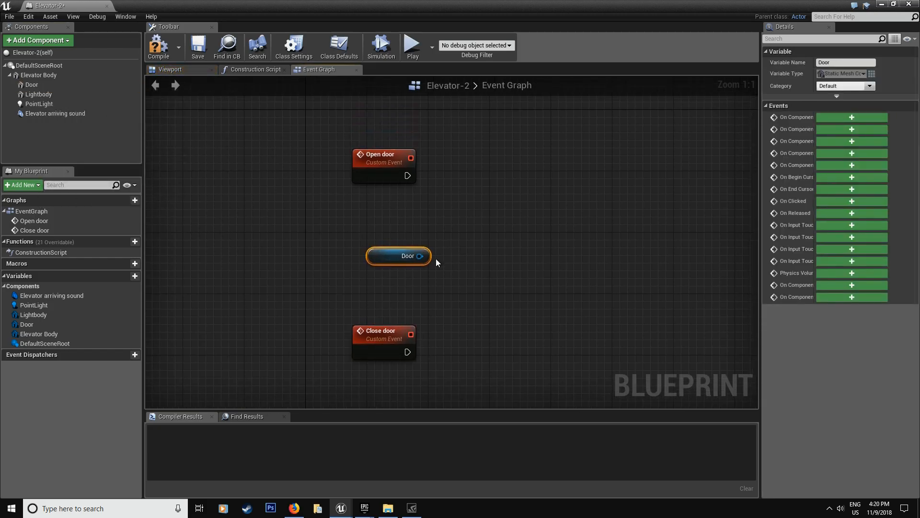
pyautogui.moveTo(445, 175); pyautogui.dragTo(446, 176)
pyautogui.write('play')
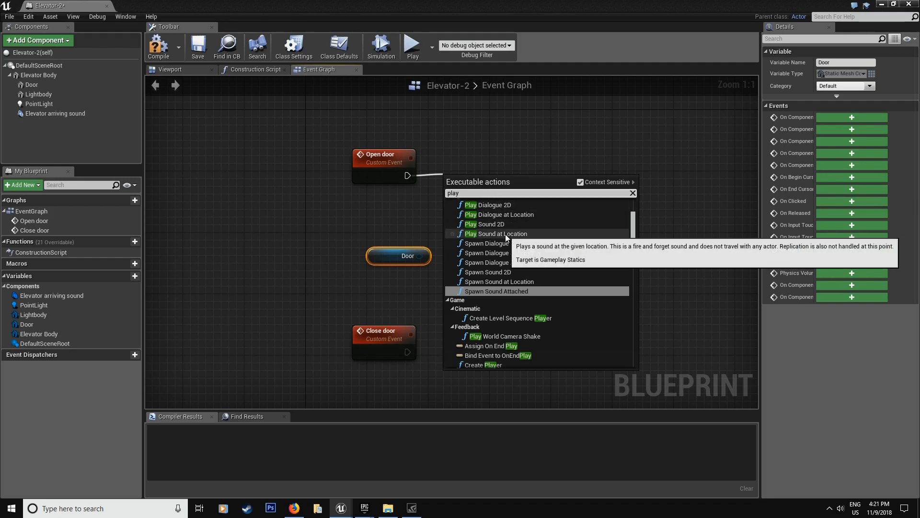
pyautogui.click(504, 233)
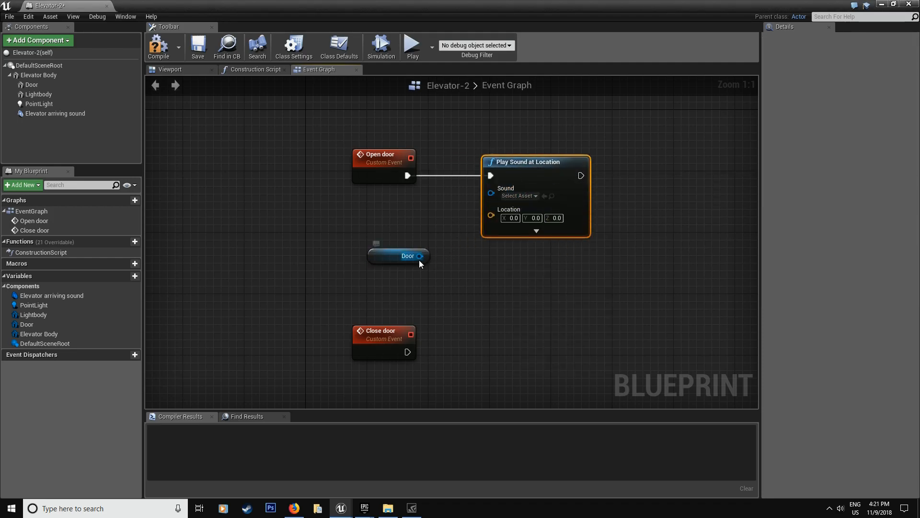
# Get the Door's Relative Location and connect it to the Location input of Play Sound at Location
pyautogui.moveTo(419, 260); pyautogui.dragTo(445, 273)
pyautogui.write('get rel')
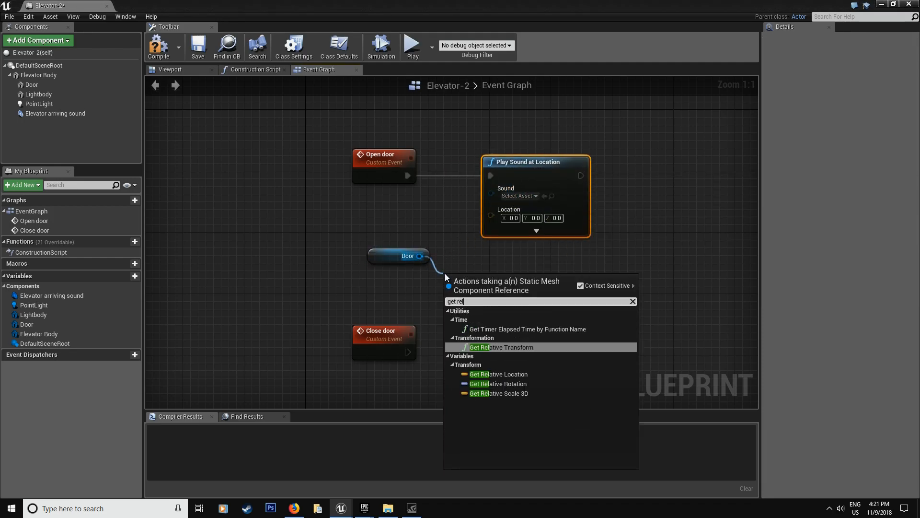
pyautogui.click(505, 374)
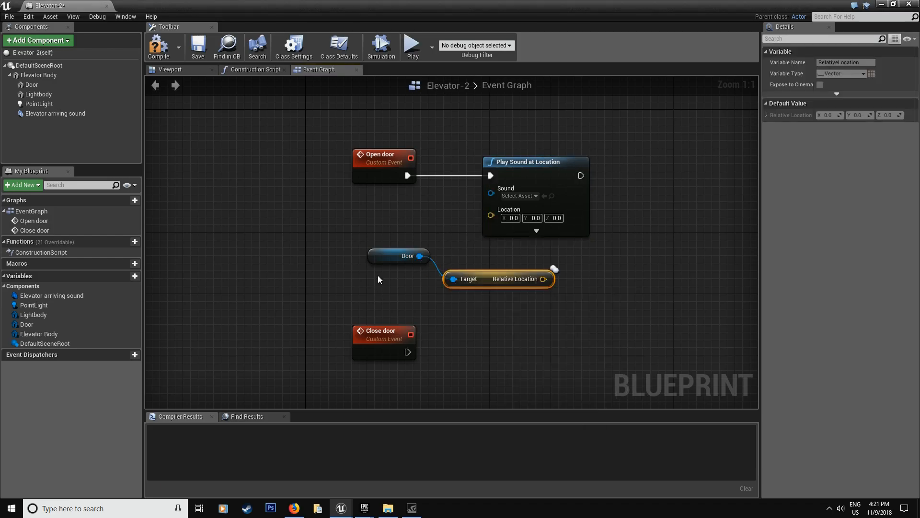
pyautogui.click(379, 258)
pyautogui.moveTo(380, 258); pyautogui.dragTo(324, 274)
pyautogui.moveTo(543, 279); pyautogui.dragTo(490, 215)
pyautogui.moveTo(521, 162); pyautogui.dragTo(537, 162)
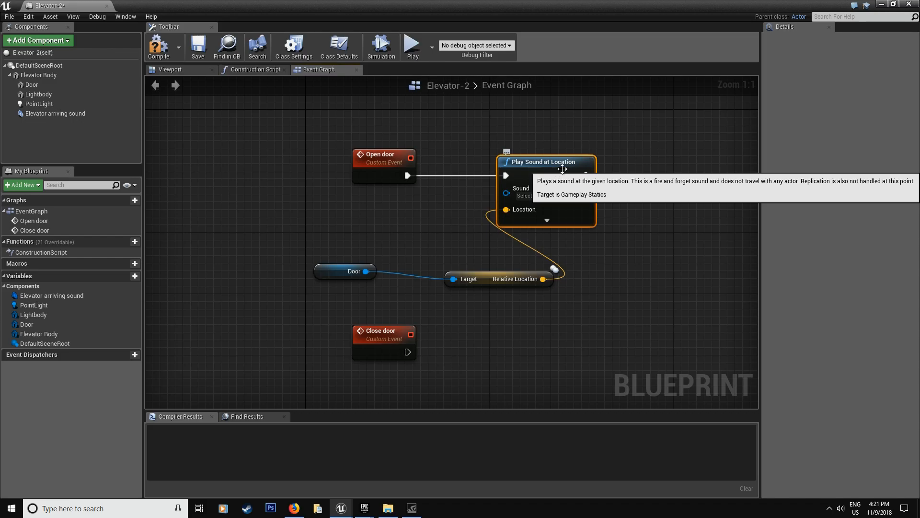
# Spread out the graph by lowering the Close door event and the Relative Location node
pyautogui.click(487, 279)
pyautogui.scroll(-2, 527, 252)
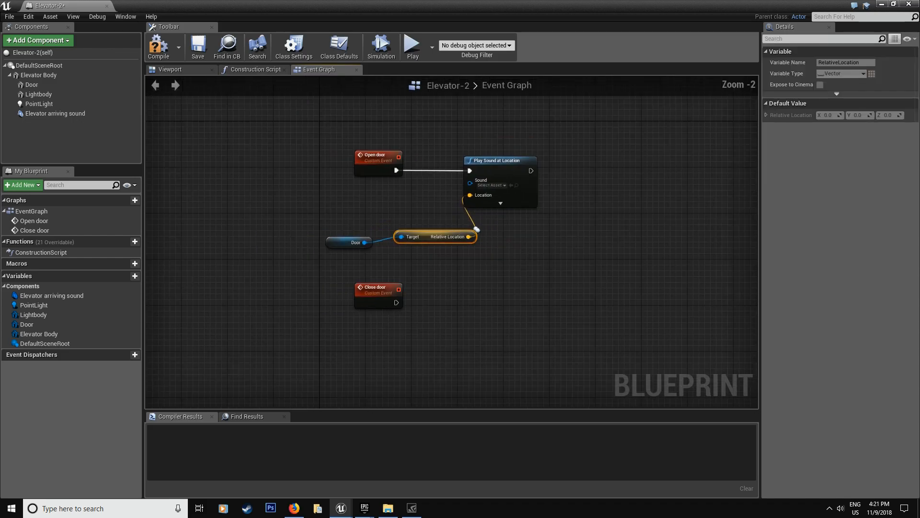
pyautogui.moveTo(413, 233); pyautogui.dragTo(391, 178, button='right')
pyautogui.moveTo(379, 235); pyautogui.dragTo(367, 317)
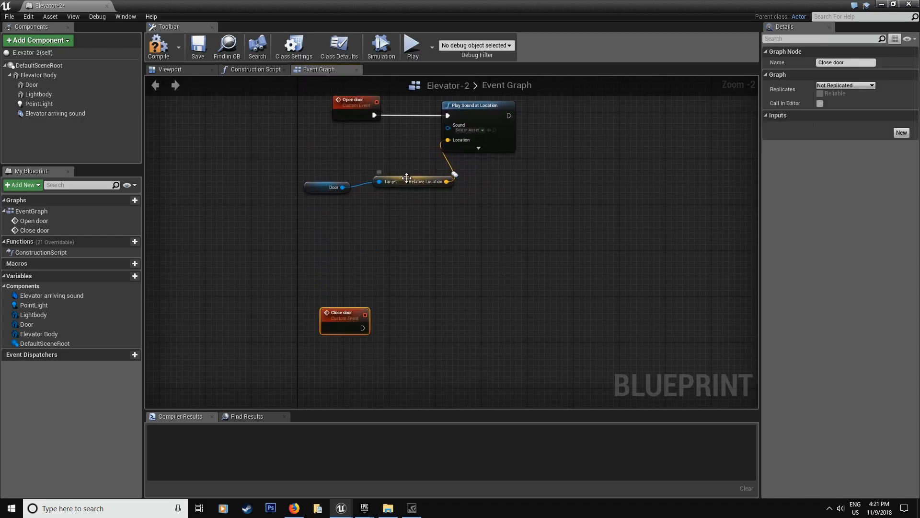
pyautogui.moveTo(406, 178); pyautogui.dragTo(424, 218)
pyautogui.moveTo(359, 189); pyautogui.dragTo(338, 217, button='right')
pyautogui.click(324, 217)
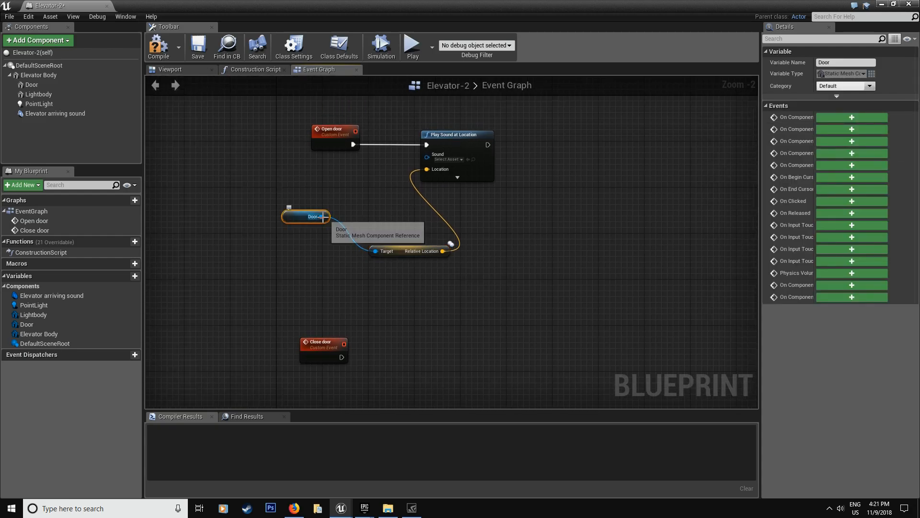
# Add a Move Component To node for the Door and run its Move input after Play Sound at Location
pyautogui.moveTo(324, 216); pyautogui.dragTo(476, 216)
pyautogui.write('m')
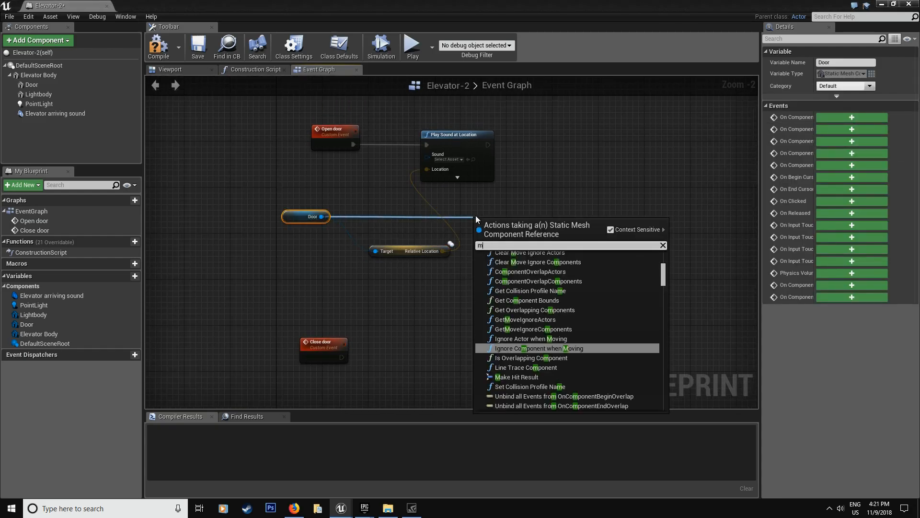
pyautogui.write('o')
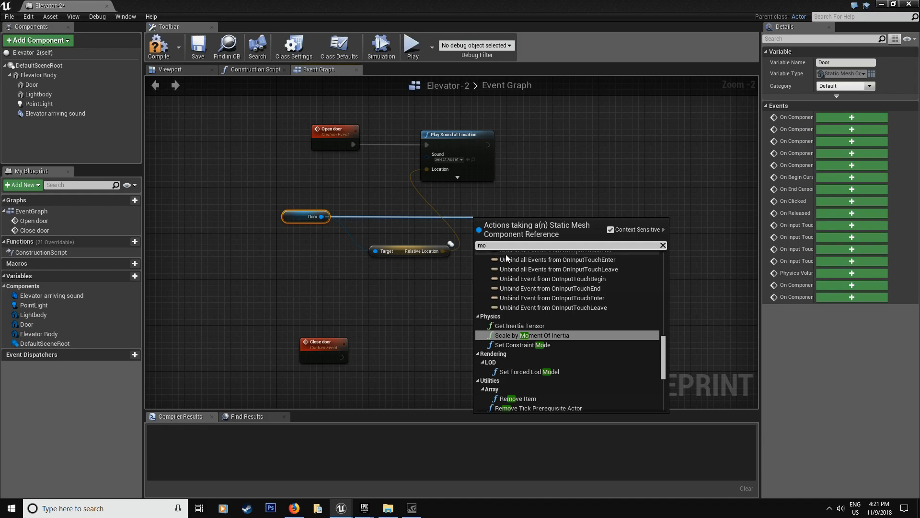
pyautogui.write('ve')
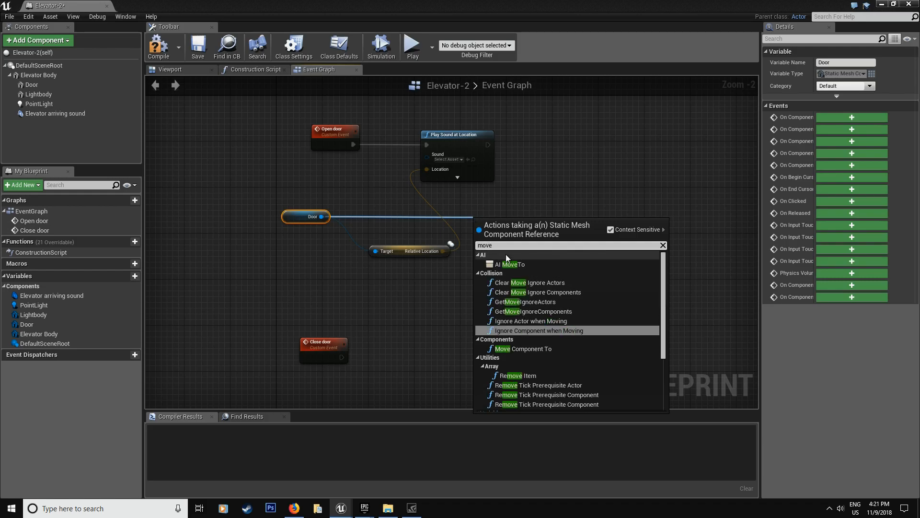
pyautogui.click(554, 348)
pyautogui.moveTo(485, 232); pyautogui.dragTo(487, 144)
pyautogui.moveTo(619, 140); pyautogui.dragTo(624, 135)
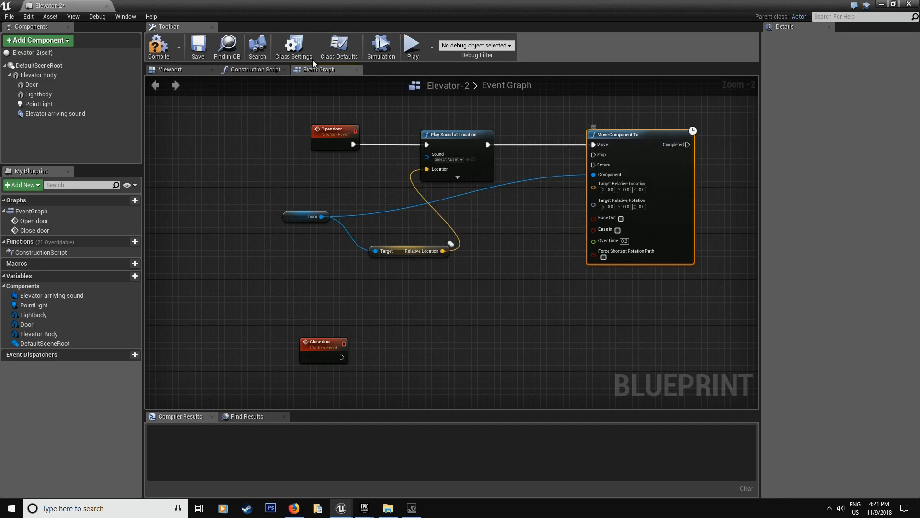
# Shift the Door to an X location of 45 cm in the viewport, try sliding it further sideways, and undo that slide
pyautogui.click(175, 69)
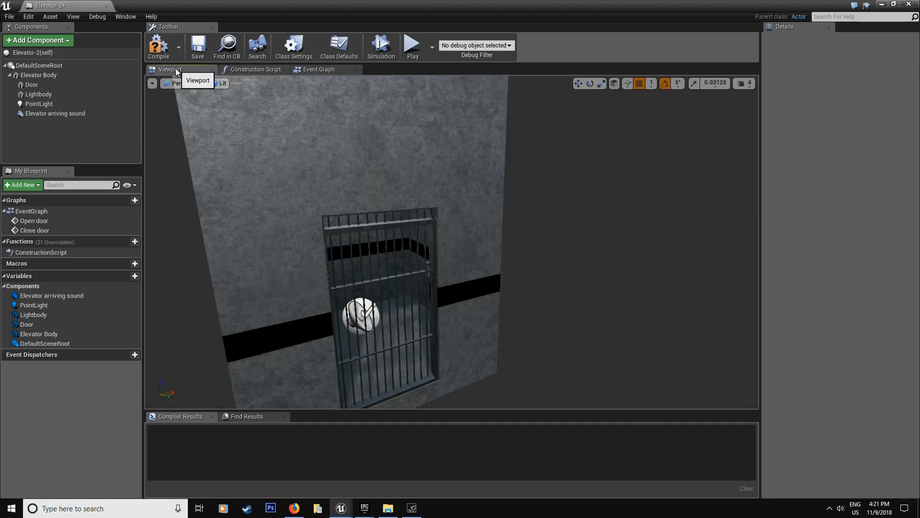
pyautogui.click(404, 221)
pyautogui.moveTo(468, 285); pyautogui.dragTo(397, 300, button='right')
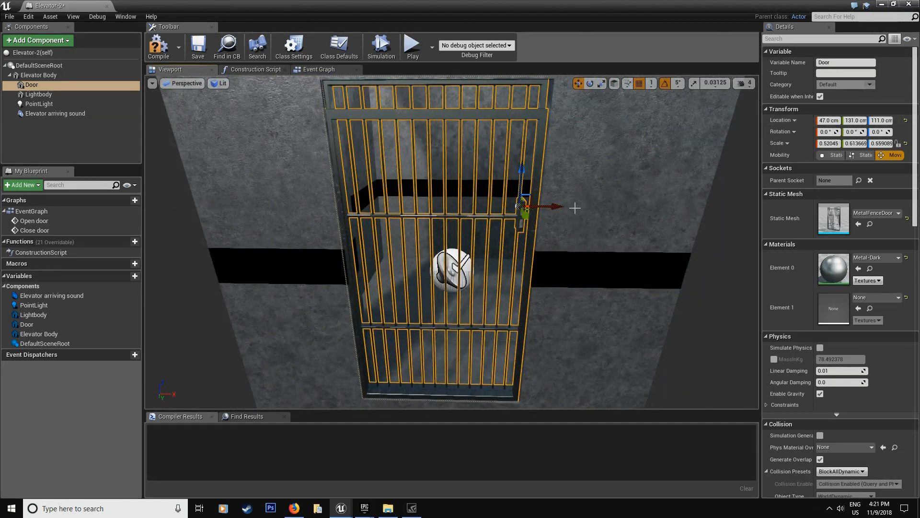
pyautogui.moveTo(557, 203); pyautogui.dragTo(551, 238)
pyautogui.click(159, 45)
pyautogui.moveTo(543, 206); pyautogui.dragTo(514, 198)
pyautogui.hotkey('ctrl', 'z')
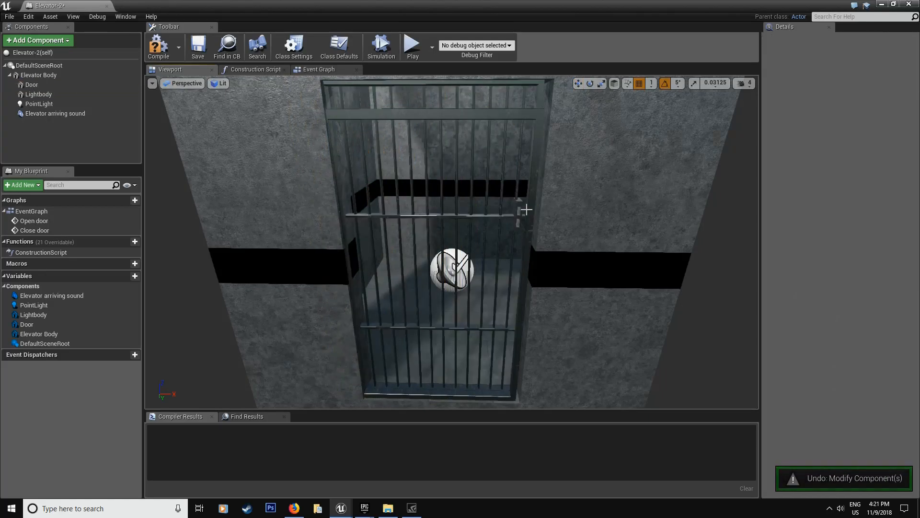
# Subtract a vector with X 130 from the Door's Relative Location and connect the result to Move Component To's Target Relative Location
pyautogui.click(311, 70)
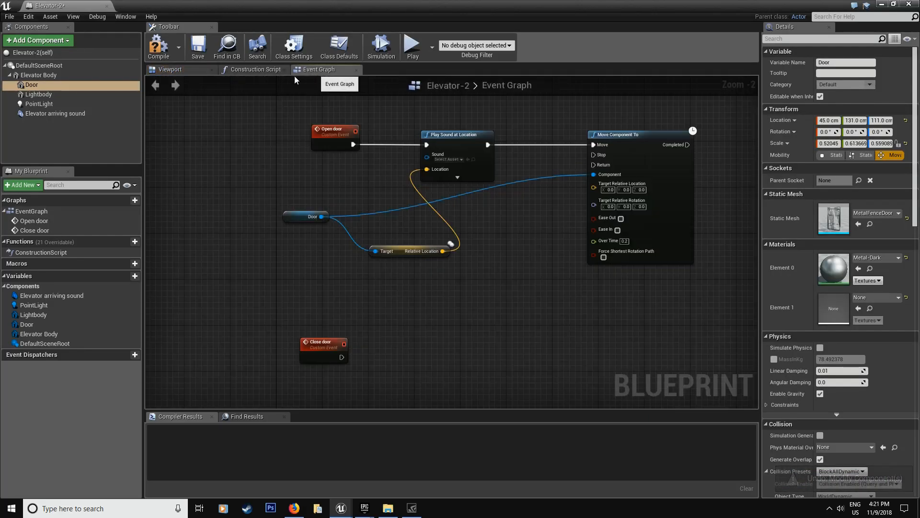
pyautogui.moveTo(379, 255); pyautogui.dragTo(423, 280)
pyautogui.write('+')
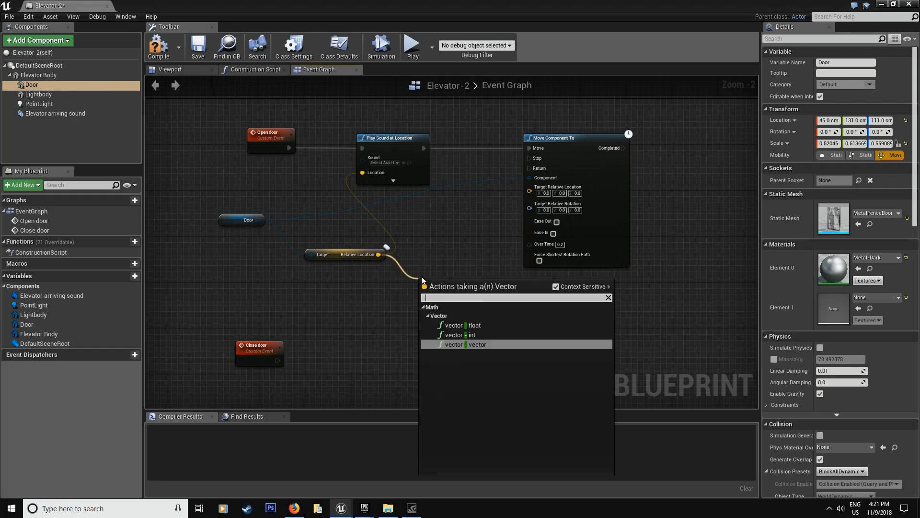
pyautogui.click(480, 346)
pyautogui.click(439, 293)
pyautogui.write('130')
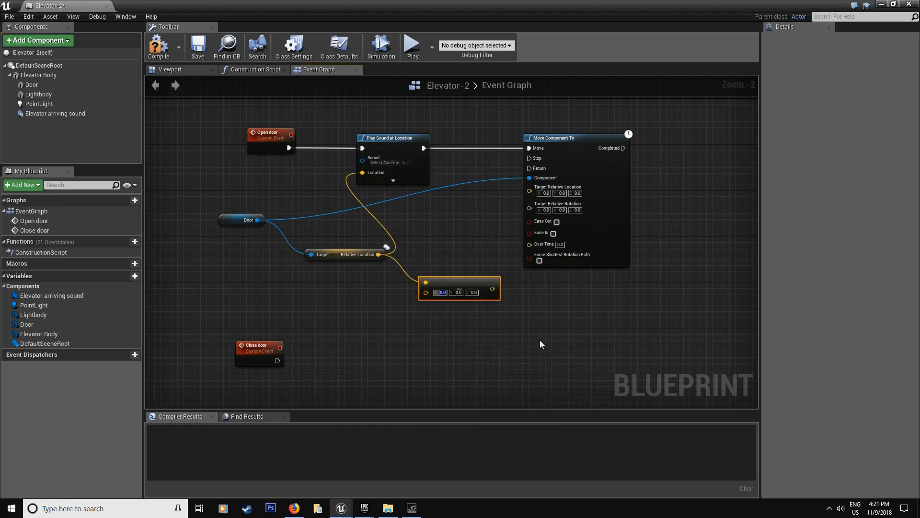
pyautogui.press('Return')
pyautogui.click(522, 339)
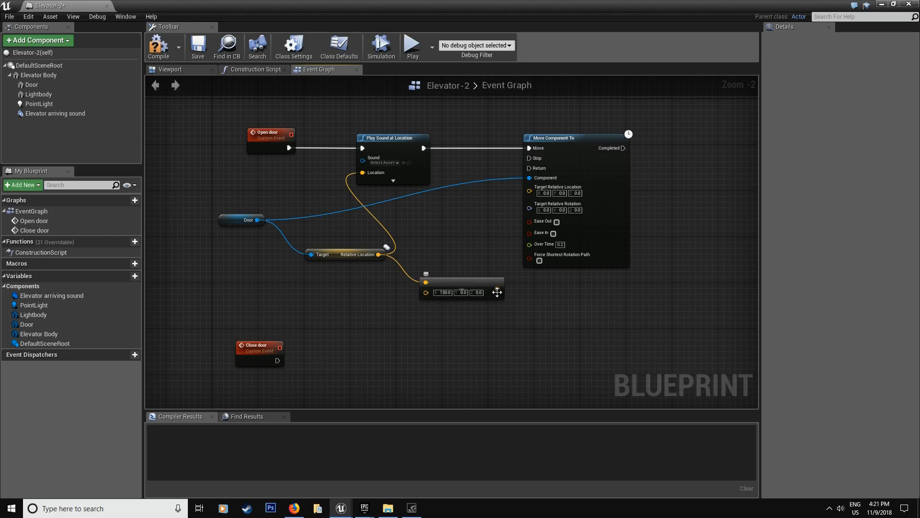
pyautogui.moveTo(497, 289); pyautogui.dragTo(530, 187)
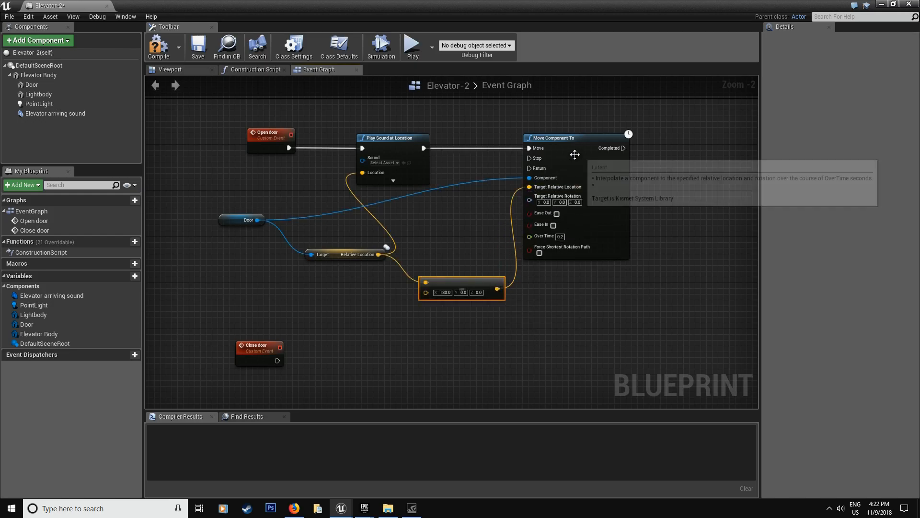
pyautogui.moveTo(575, 154); pyautogui.dragTo(638, 160)
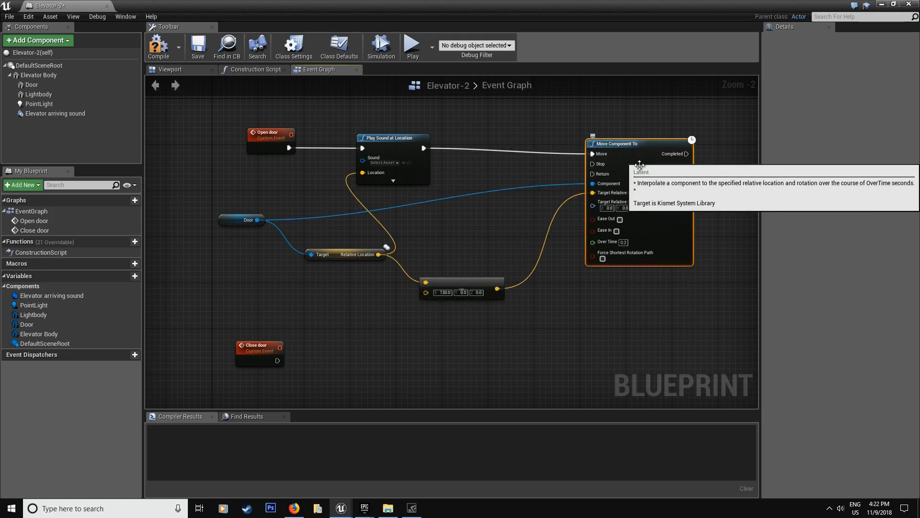
# Set the Move Component To node's Over Time to 1 and shift the node slightly away from Play Sound at Location
pyautogui.click(623, 242)
pyautogui.write('1')
pyautogui.click(660, 274)
pyautogui.moveTo(623, 164)
pyautogui.mouseDown()
pyautogui.moveTo(635, 147)
pyautogui.moveTo(635, 158)
pyautogui.mouseUp()
pyautogui.scroll(-2, 638, 193)
# Duplicate the Open door event's sound, Door, Relative Location, vector and move nodes below and run them from the Close door event
pyautogui.moveTo(643, 277); pyautogui.dragTo(573, 272, button='right')
pyautogui.moveTo(586, 271); pyautogui.dragTo(286, 180)
pyautogui.hotkey('ctrl', 'c')
pyautogui.moveTo(399, 288); pyautogui.dragTo(359, 219, button='right')
pyautogui.hotkey('ctrl', 'v')
pyautogui.moveTo(395, 242); pyautogui.dragTo(382, 226)
pyautogui.scroll(2, 275, 222)
pyautogui.moveTo(267, 224); pyautogui.dragTo(388, 218)
# Replace the copied vector subtraction in the Close door chain with a vector addition of X 130 to Relative Location
pyautogui.moveTo(479, 320); pyautogui.dragTo(365, 366)
pyautogui.press('Delete')
pyautogui.moveTo(328, 304); pyautogui.dragTo(358, 321)
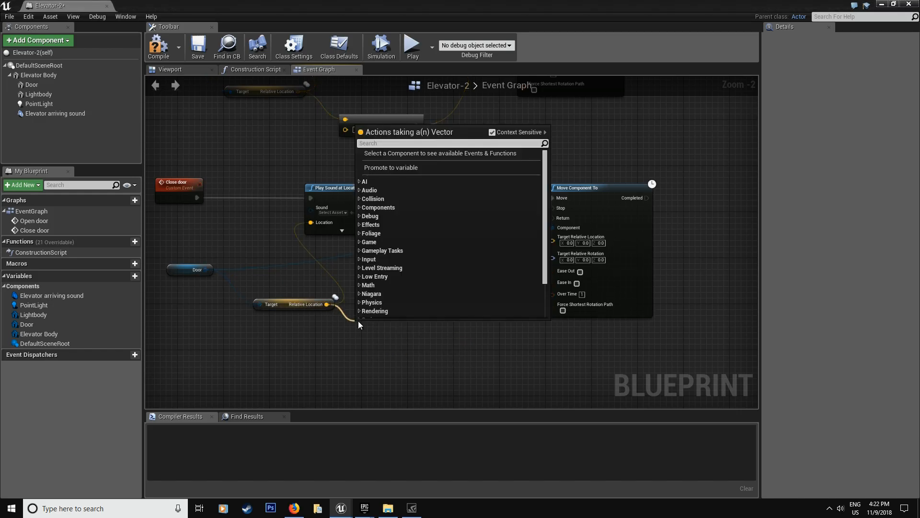
pyautogui.write('+')
pyautogui.click(402, 190)
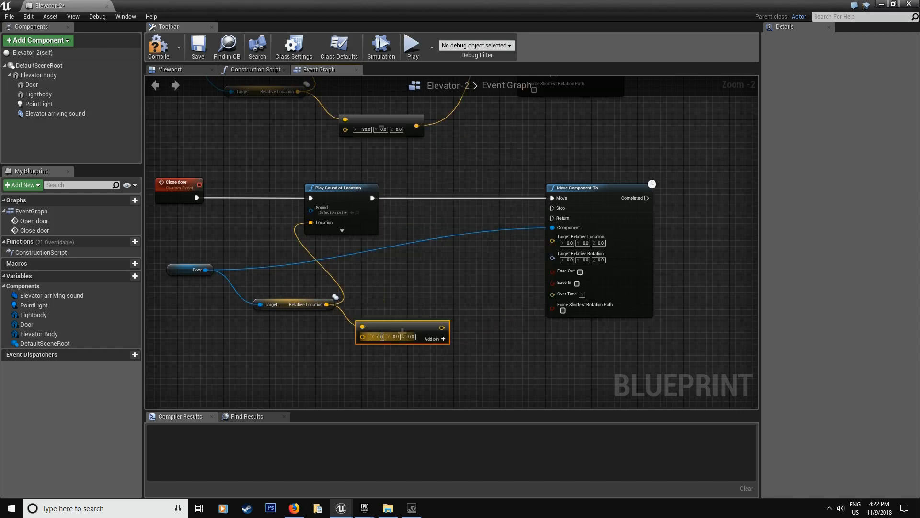
pyautogui.write('130')
pyautogui.click(452, 367)
# Connect the addition's result to the Close door move's Target Relative Location, then compile and save the blueprint
pyautogui.moveTo(445, 329); pyautogui.dragTo(553, 237)
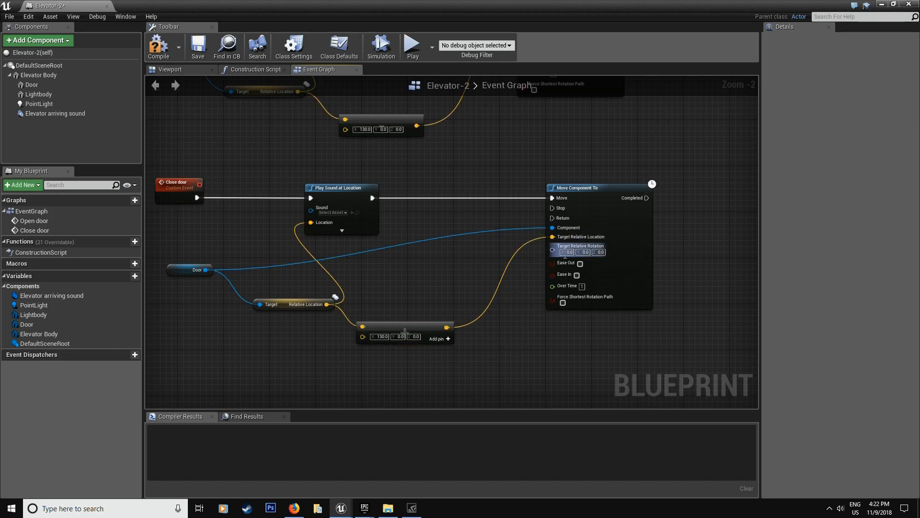
pyautogui.moveTo(438, 329); pyautogui.dragTo(461, 332)
pyautogui.click(442, 293)
pyautogui.click(167, 54)
pyautogui.click(196, 52)
# Move all nodes following the Open door event a little further away from it
pyautogui.moveTo(292, 157); pyautogui.dragTo(394, 261, button='right')
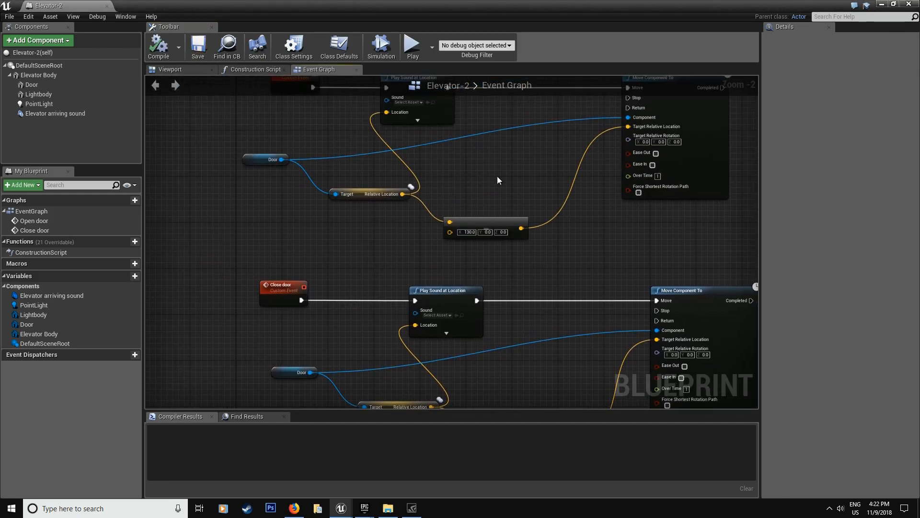
pyautogui.moveTo(513, 171); pyautogui.dragTo(527, 203, button='right')
pyautogui.moveTo(732, 285); pyautogui.dragTo(669, 296, button='right')
pyautogui.moveTo(669, 295); pyautogui.dragTo(149, 149)
pyautogui.moveTo(430, 122); pyautogui.dragTo(476, 122)
pyautogui.moveTo(569, 205); pyautogui.dragTo(483, 184, button='right')
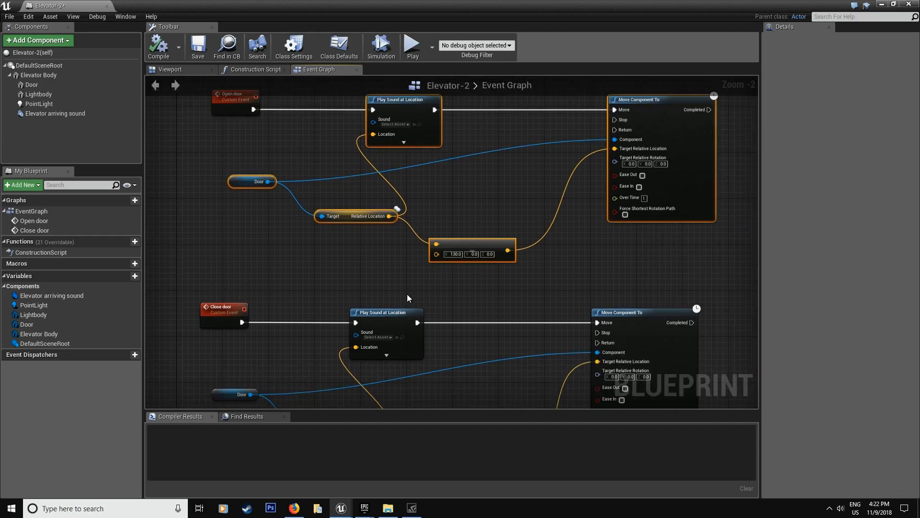
# Open the Sound-Music/S03/Elevator folder beside the graph and assign Elevator_door-open to the Open door event's Play Sound at Location
pyautogui.click(405, 114)
pyautogui.click(894, 5)
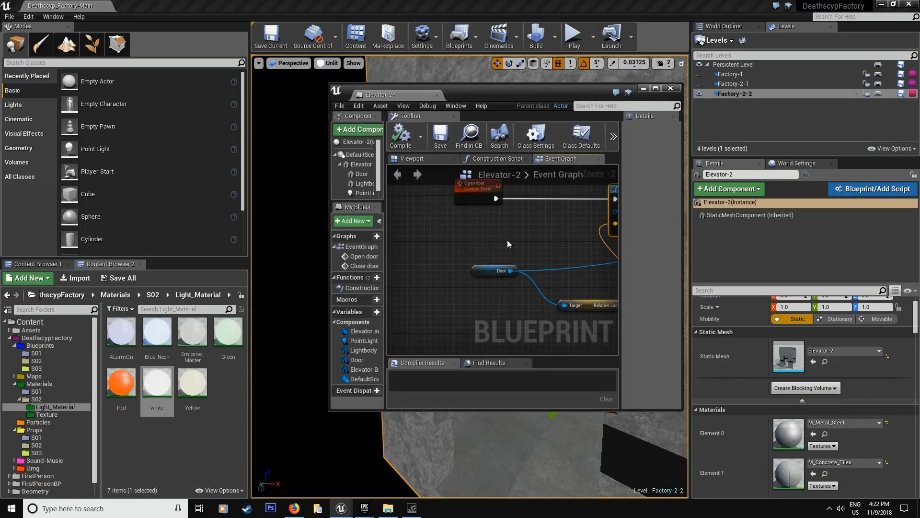
pyautogui.click(44, 458)
pyautogui.doubleClick(188, 344)
pyautogui.doubleClick(120, 332)
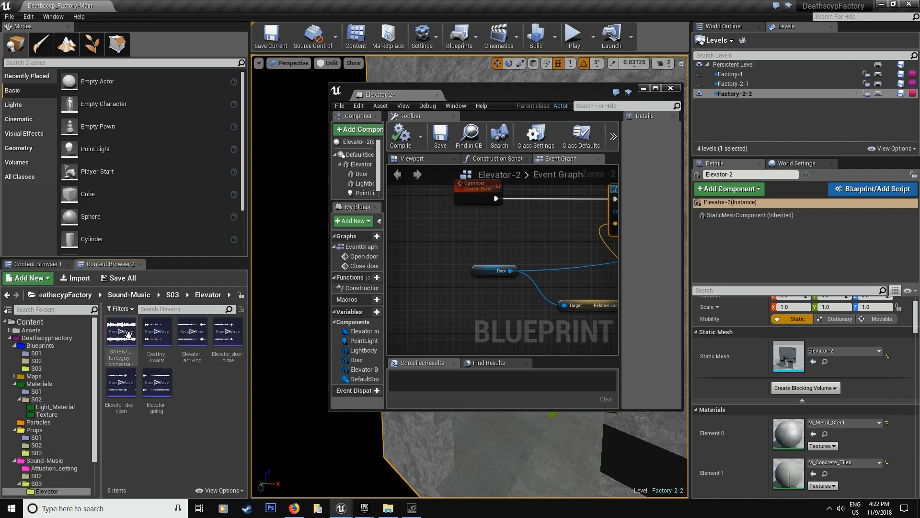
pyautogui.click(122, 384)
pyautogui.moveTo(607, 297); pyautogui.dragTo(454, 305, button='right')
pyautogui.moveTo(407, 249); pyautogui.dragTo(466, 242, button='right')
pyautogui.click(128, 402)
# Assign Elevator_door-close to the Close door event's Play Sound at Location, then compile and save the blueprint
pyautogui.moveTo(573, 176); pyautogui.dragTo(528, 193, button='right')
pyautogui.moveTo(228, 331); pyautogui.dragTo(453, 229)
pyautogui.click(405, 140)
pyautogui.click(439, 138)
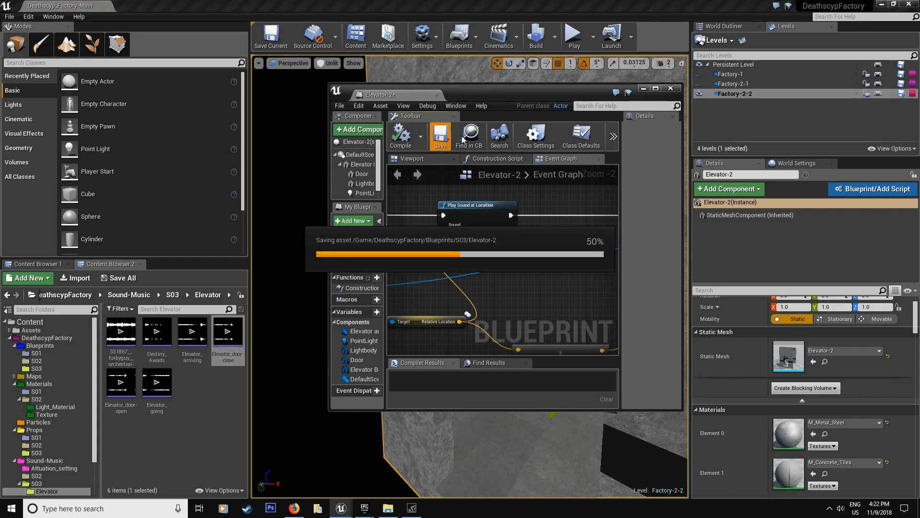
# In the Construction Script, add a reference to Elevator arriving sound and a Set Sound node targeting it
pyautogui.click(655, 89)
pyautogui.scroll(-4, 471, 282)
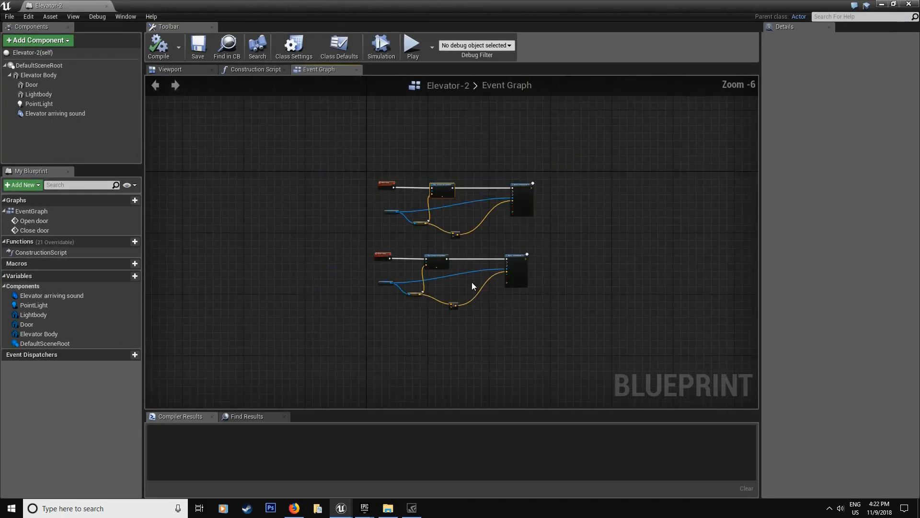
pyautogui.click(76, 116)
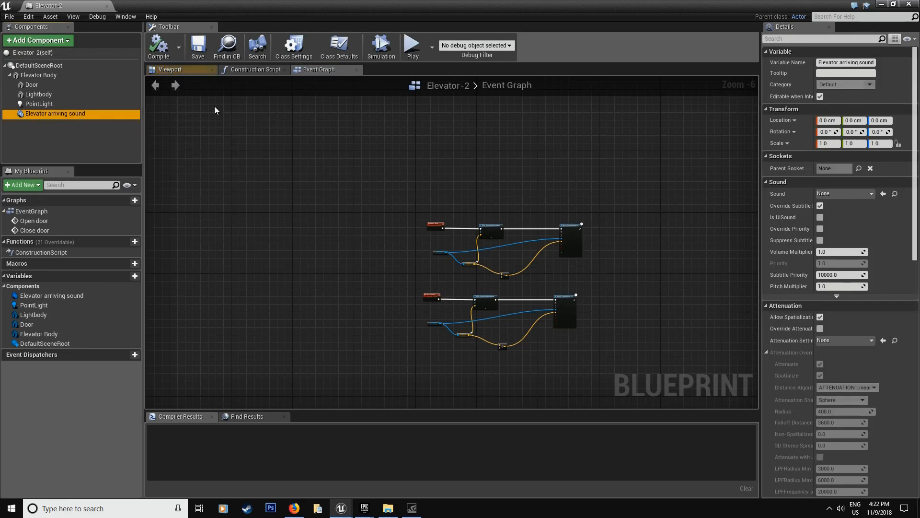
pyautogui.click(247, 70)
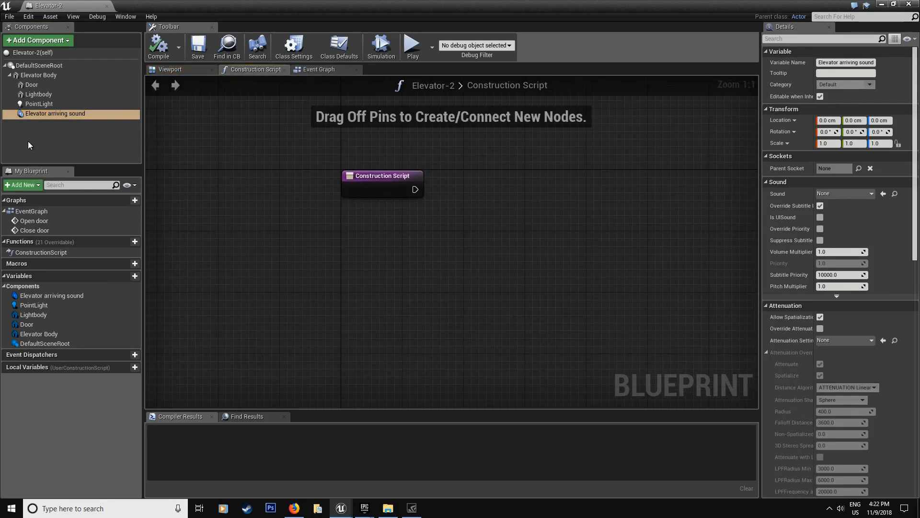
pyautogui.moveTo(42, 114); pyautogui.dragTo(383, 247)
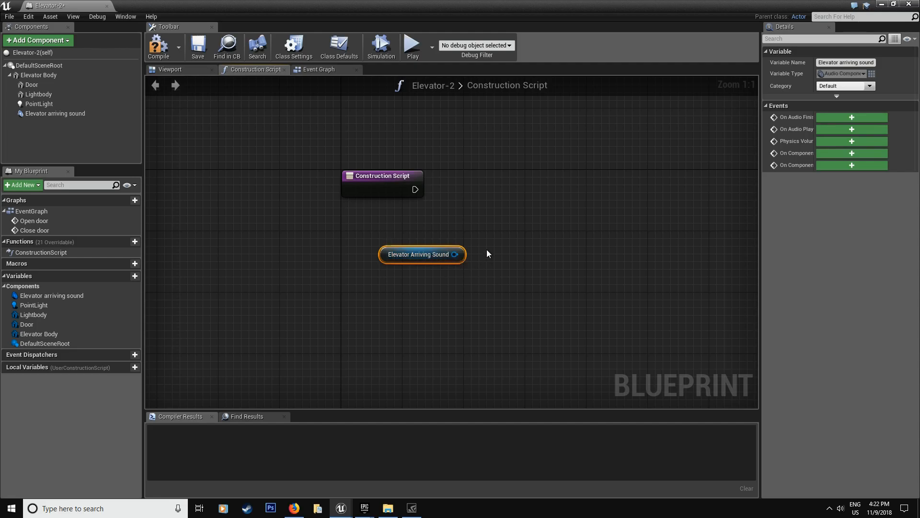
pyautogui.moveTo(454, 254); pyautogui.dragTo(526, 198)
pyautogui.write('set sound')
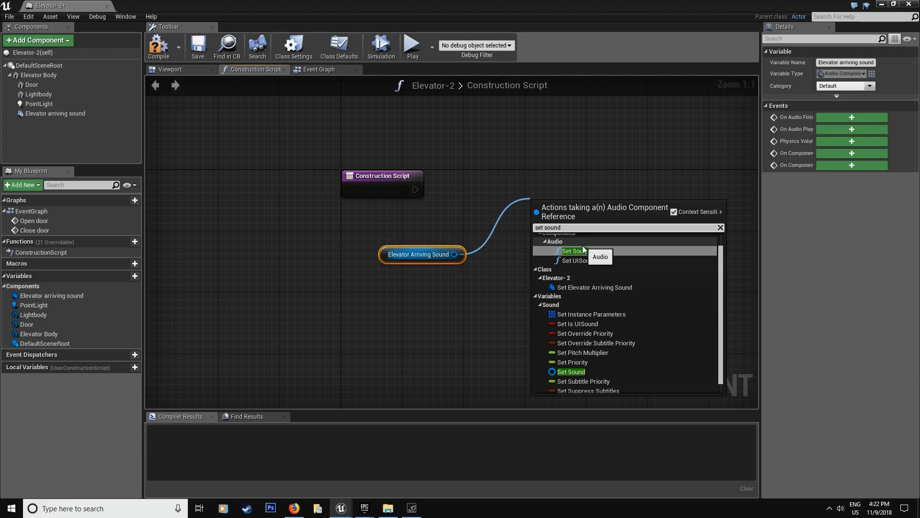
pyautogui.click(578, 250)
# Promote Set Sound's New Sound input to a variable named Custom elevator arriving sound, tidy the nodes, and save the blueprint
pyautogui.moveTo(539, 229); pyautogui.dragTo(503, 286)
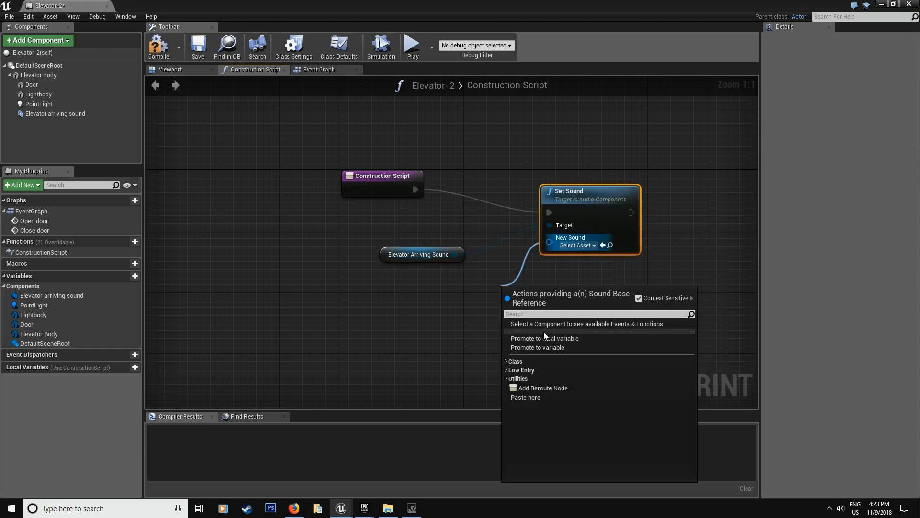
pyautogui.click(540, 346)
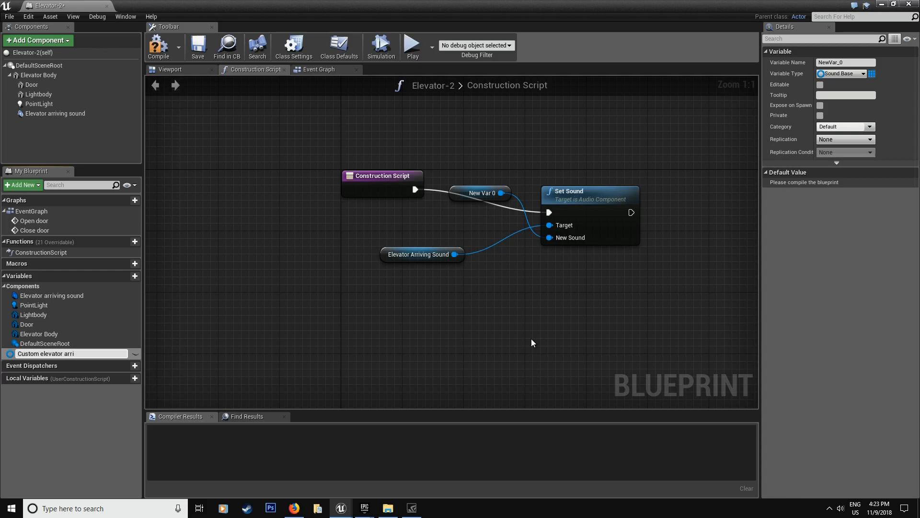
pyautogui.write('Custom elevator arriving sound')
pyautogui.press('Return')
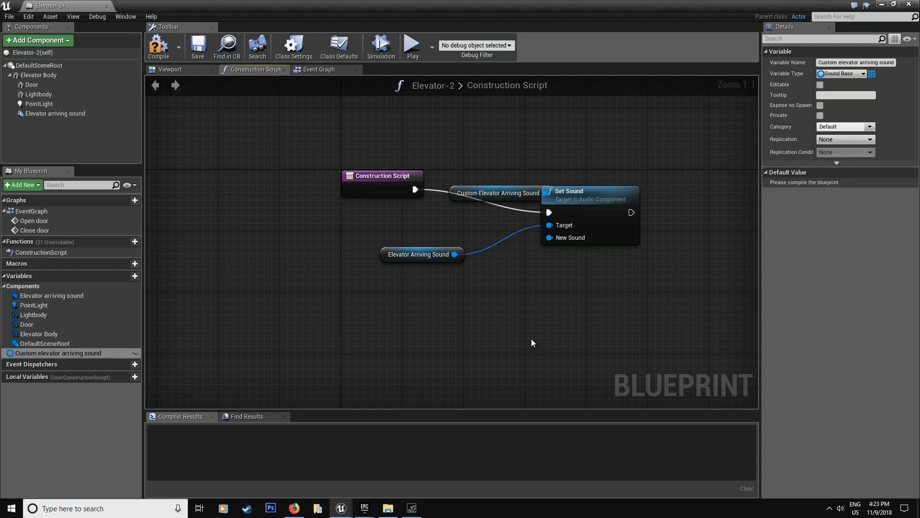
pyautogui.moveTo(488, 200); pyautogui.dragTo(418, 308)
pyautogui.click(566, 194)
pyautogui.moveTo(566, 194); pyautogui.dragTo(580, 170)
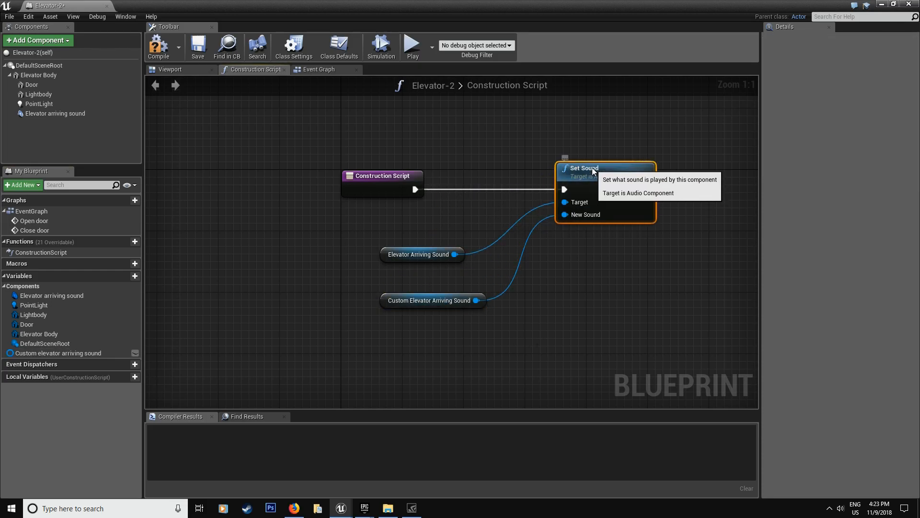
pyautogui.click(198, 48)
# Make the Custom elevator arriving sound variable editable, set its category to Editable, and compile and save the blueprint
pyautogui.click(58, 353)
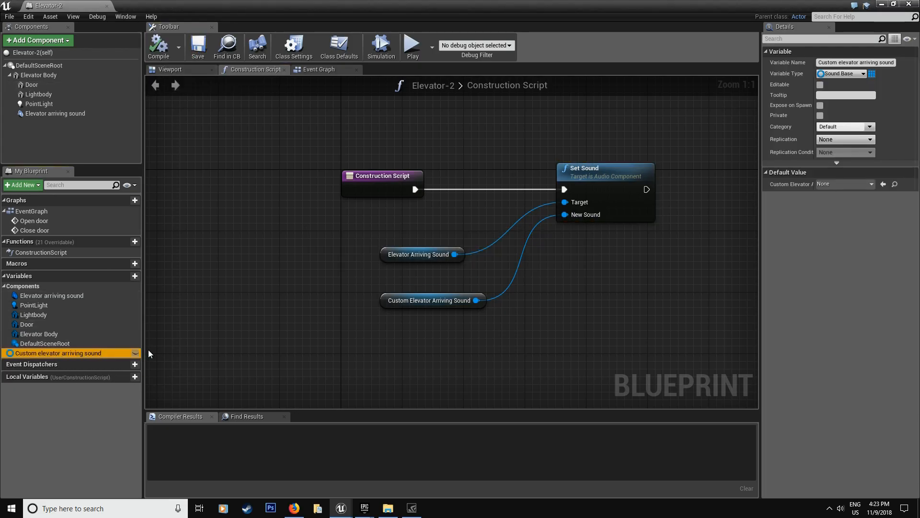
pyautogui.click(842, 126)
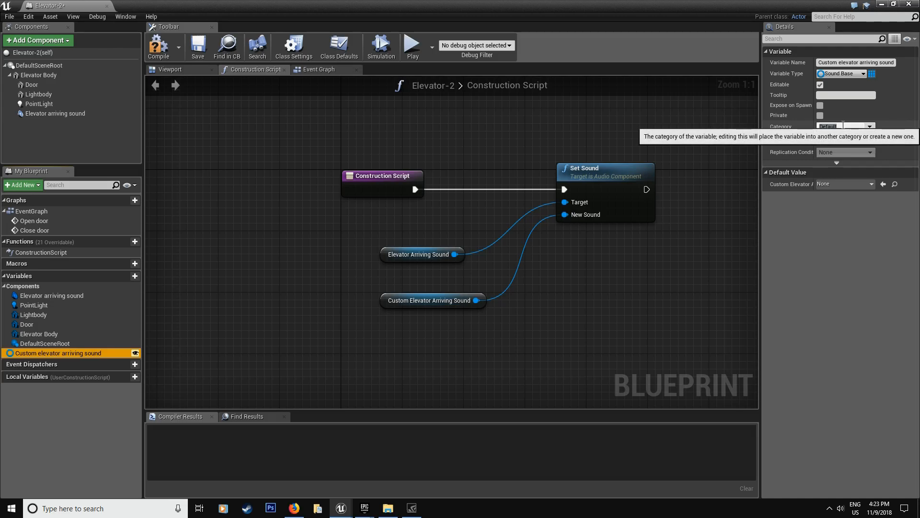
pyautogui.click(843, 125)
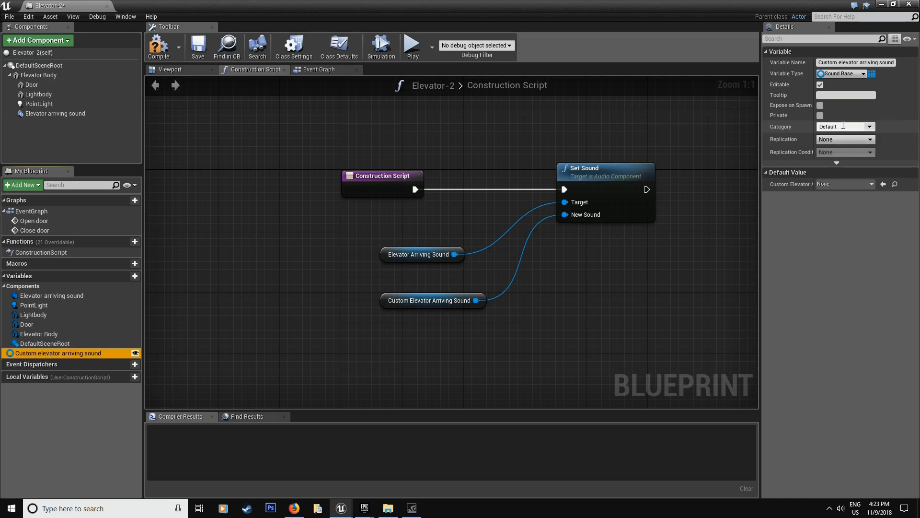
pyautogui.click(843, 125)
pyautogui.write('Editabl')
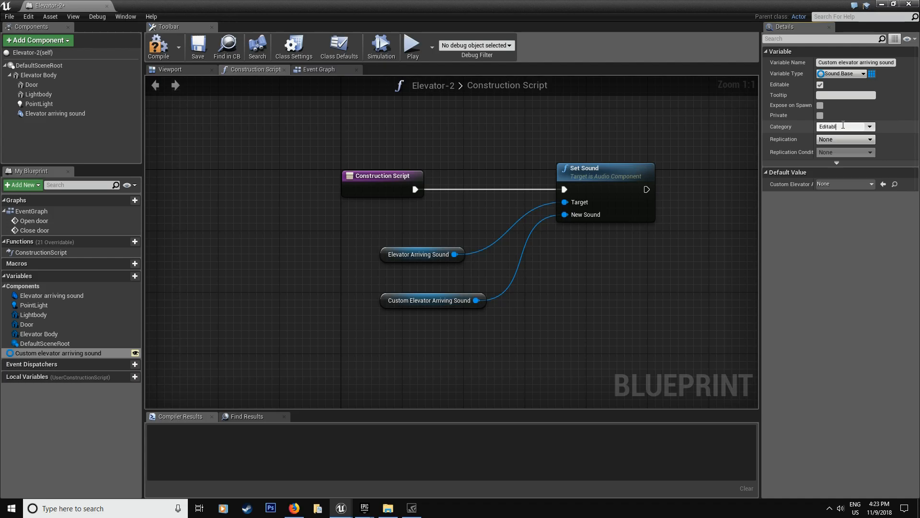
pyautogui.write('e')
pyautogui.press('Return')
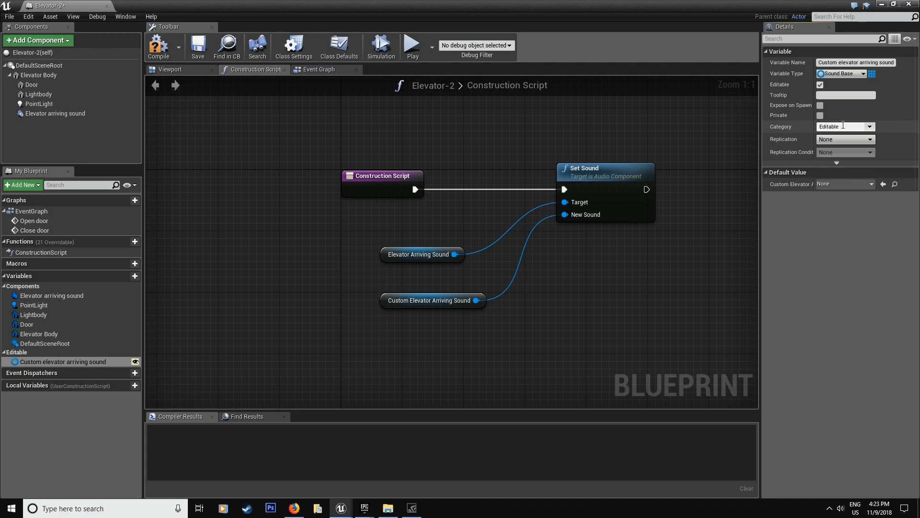
pyautogui.click(197, 49)
pyautogui.click(209, 38)
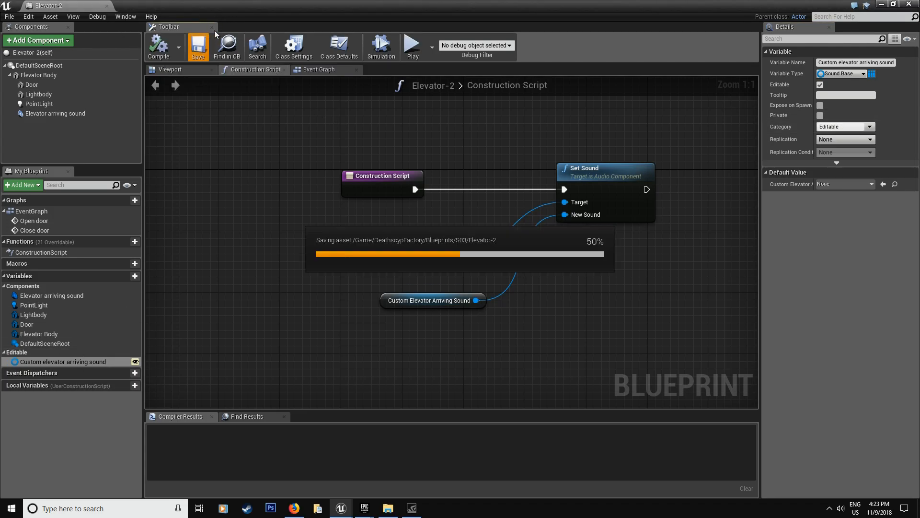
# Return to the level and delete the old Elevator-2 static mesh
pyautogui.click(882, 3)
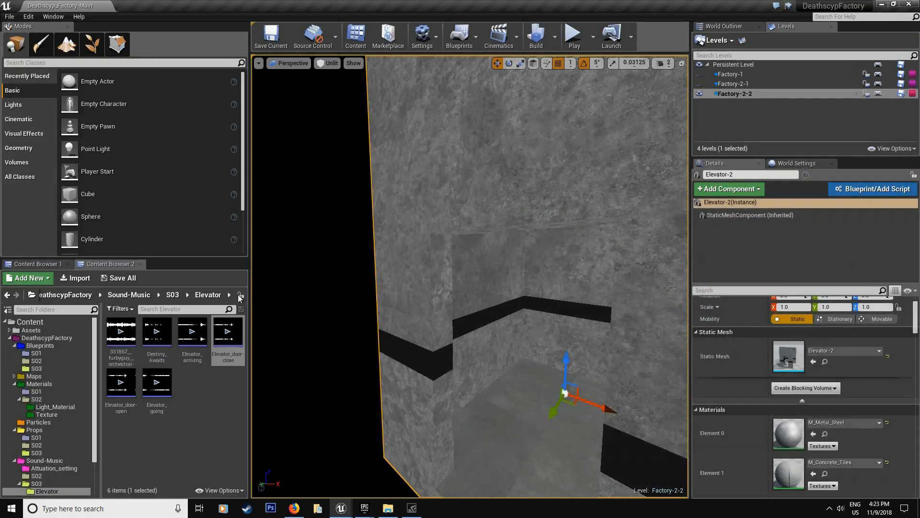
pyautogui.press('f')
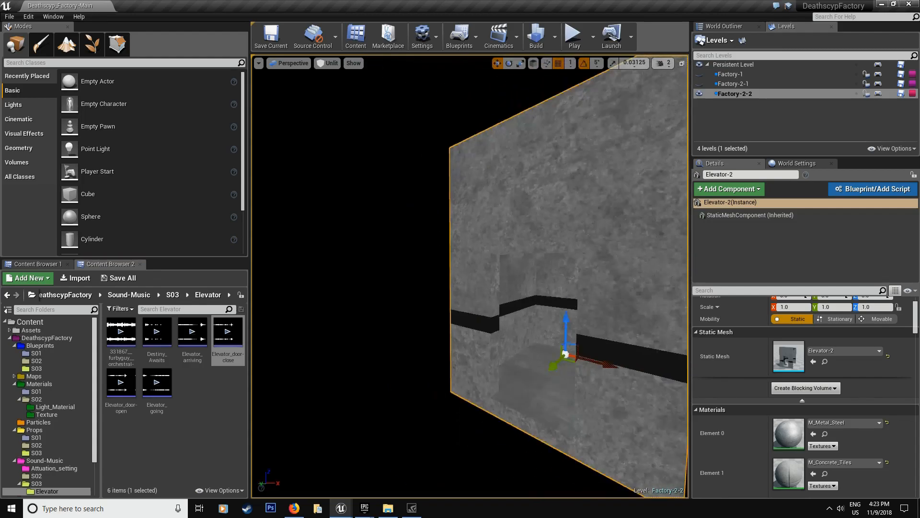
pyautogui.moveTo(470, 276); pyautogui.dragTo(647, 302, button='right')
pyautogui.press('w')
pyautogui.press('s')
pyautogui.press('Delete')
# Place the Elevator-2 blueprint from the Blueprints/S03 folder in the level
pyautogui.moveTo(433, 289); pyautogui.dragTo(467, 282, button='right')
pyautogui.click(36, 368)
pyautogui.click(232, 361)
pyautogui.press('a')
pyautogui.moveTo(485, 340); pyautogui.dragTo(493, 339, button='right')
pyautogui.press('w')
pyautogui.moveTo(170, 344); pyautogui.dragTo(472, 360)
pyautogui.press('f')
pyautogui.moveTo(473, 360); pyautogui.dragTo(501, 342, button='right')
# Raise the placed Elevator-2 up the shaft and slide it sideways between the shaft walls
pyautogui.moveTo(414, 356); pyautogui.dragTo(458, 112)
pyautogui.press('d')
pyautogui.moveTo(459, 111); pyautogui.dragTo(413, 116, button='right')
pyautogui.moveTo(507, 348); pyautogui.dragTo(556, 354)
pyautogui.moveTo(439, 302); pyautogui.dragTo(440, 303, button='right')
pyautogui.moveTo(435, 366); pyautogui.dragTo(429, 367, button='right')
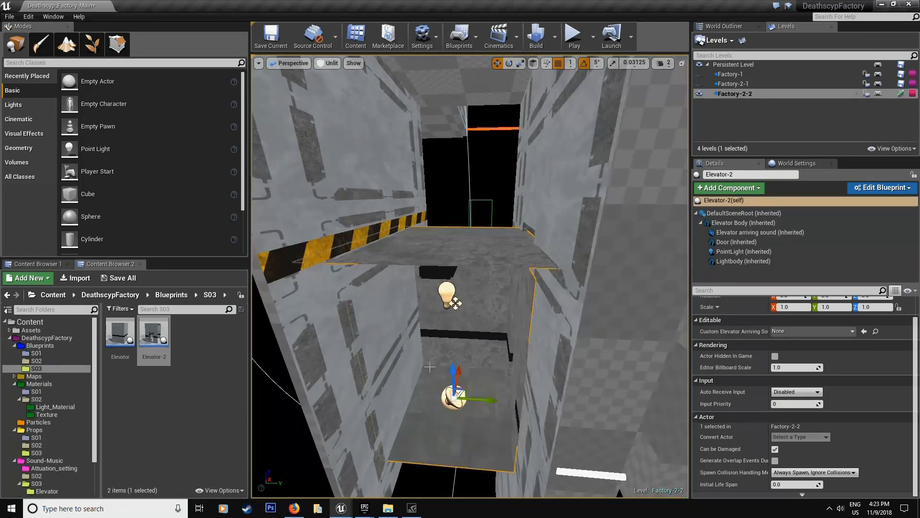
# Raise Elevator-2 further and fine-tune its height, sideways position and depth against the barred shaft opening
pyautogui.moveTo(453, 372); pyautogui.dragTo(465, 270)
pyautogui.moveTo(464, 271)
pyautogui.mouseDown(button='right')
pyautogui.moveTo(412, 276)
pyautogui.moveTo(460, 273)
pyautogui.mouseUp(button='right')
pyautogui.press('d')
pyautogui.press('w')
pyautogui.press('s')
pyautogui.moveTo(462, 241); pyautogui.dragTo(462, 265)
pyautogui.moveTo(505, 299); pyautogui.dragTo(527, 311)
pyautogui.moveTo(527, 310); pyautogui.dragTo(552, 321, button='right')
pyautogui.press('w')
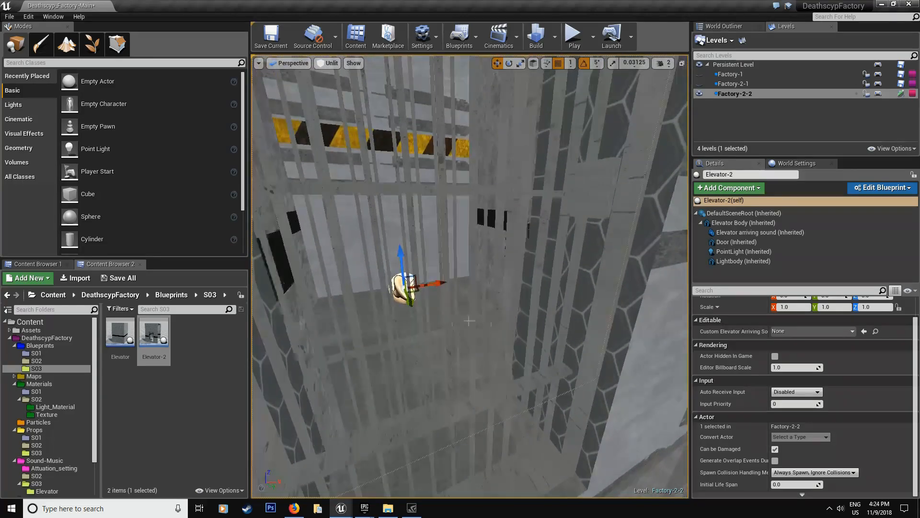
pyautogui.moveTo(409, 301); pyautogui.dragTo(434, 284)
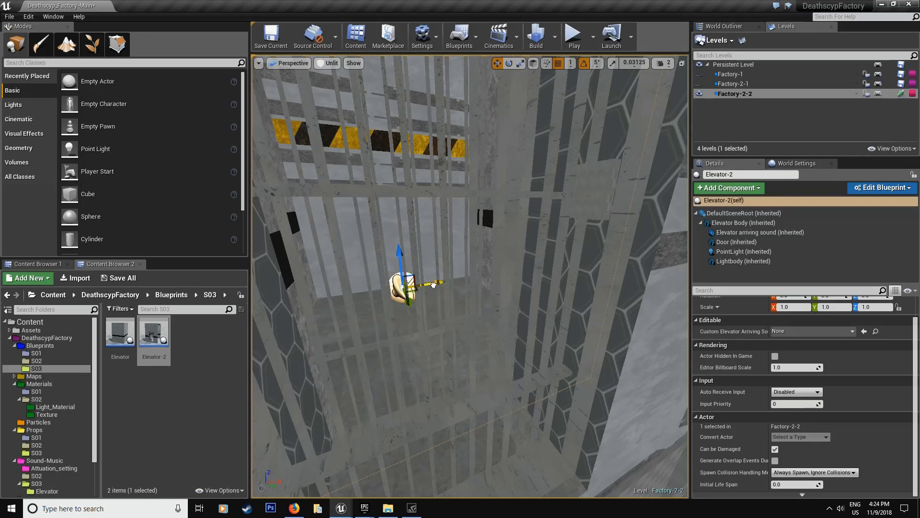
# Scale Elevator-2 along Y to 0.840168 to fit the shaft width
pyautogui.moveTo(438, 307); pyautogui.dragTo(505, 272, button='right')
pyautogui.press('e')
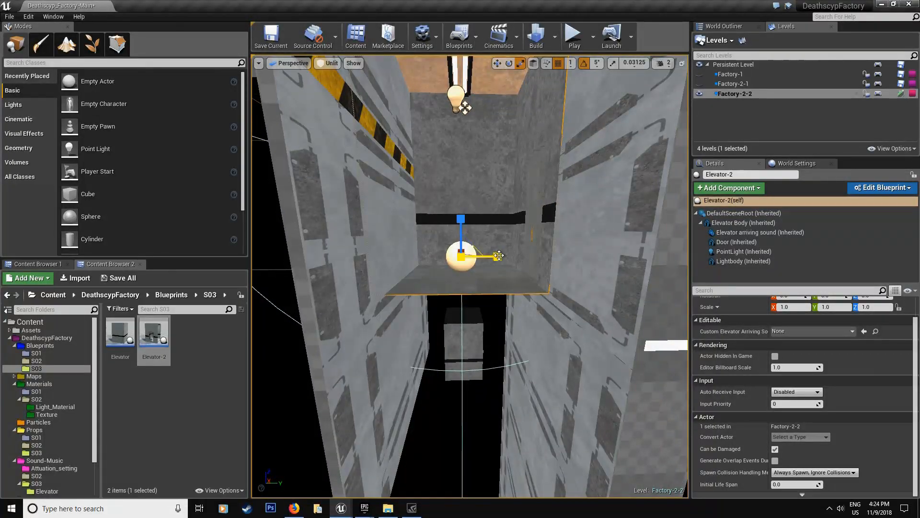
pyautogui.moveTo(495, 256); pyautogui.dragTo(506, 256)
pyautogui.press('w')
pyautogui.moveTo(506, 257); pyautogui.dragTo(509, 239, button='right')
# Check the elevator's fit around the shaft and save the Factory-2-2 level
pyautogui.moveTo(470, 161)
pyautogui.mouseDown(button='right')
pyautogui.moveTo(518, 180)
pyautogui.moveTo(563, 165)
pyautogui.moveTo(465, 190)
pyautogui.moveTo(475, 158)
pyautogui.mouseUp(button='right')
pyautogui.moveTo(430, 308); pyautogui.dragTo(425, 311, button='right')
pyautogui.moveTo(361, 405); pyautogui.dragTo(307, 165, button='right')
pyautogui.click(119, 278)
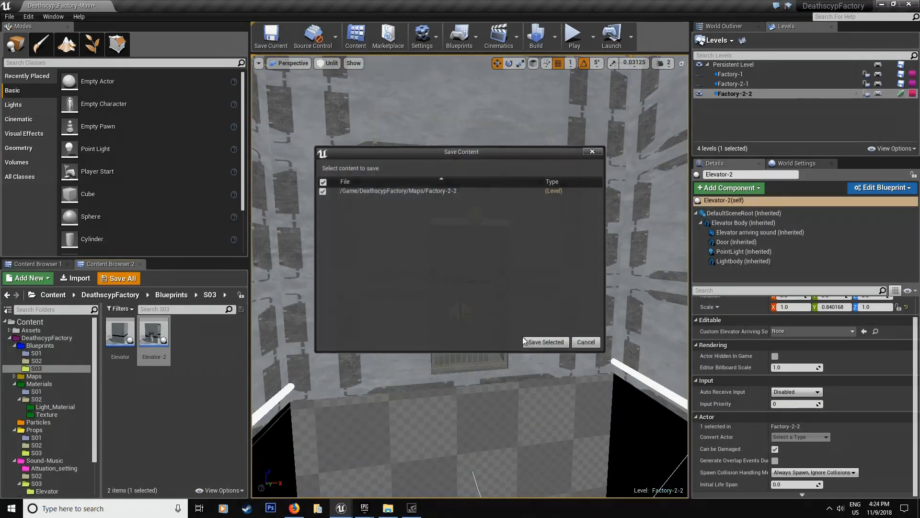
pyautogui.click(541, 342)
# Lower Elevator-2 down below the shaft walls
pyautogui.moveTo(512, 341); pyautogui.dragTo(479, 288, button='right')
pyautogui.moveTo(430, 241); pyautogui.dragTo(536, 273, button='right')
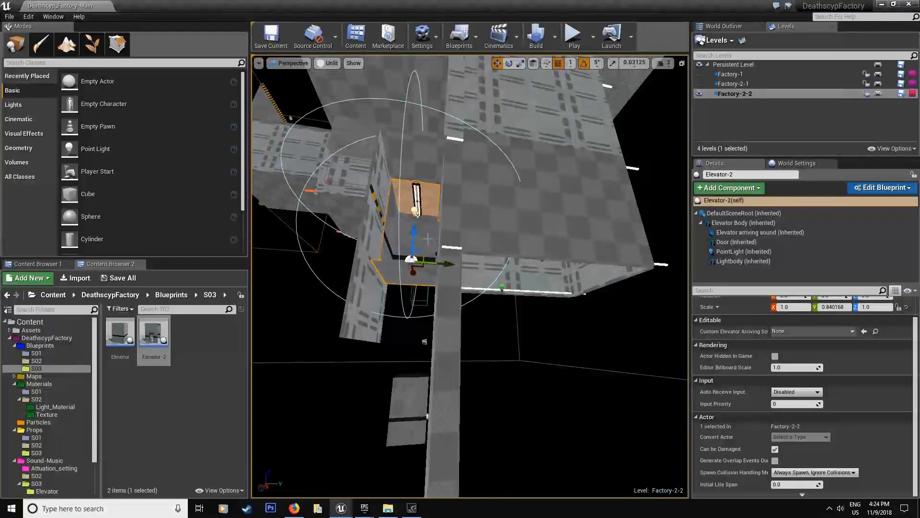
pyautogui.moveTo(414, 235); pyautogui.dragTo(391, 467)
pyautogui.moveTo(391, 467); pyautogui.dragTo(426, 451, button='right')
pyautogui.moveTo(408, 307); pyautogui.dragTo(413, 380)
pyautogui.moveTo(413, 381); pyautogui.dragTo(388, 383, button='right')
pyautogui.moveTo(453, 350); pyautogui.dragTo(493, 321, button='right')
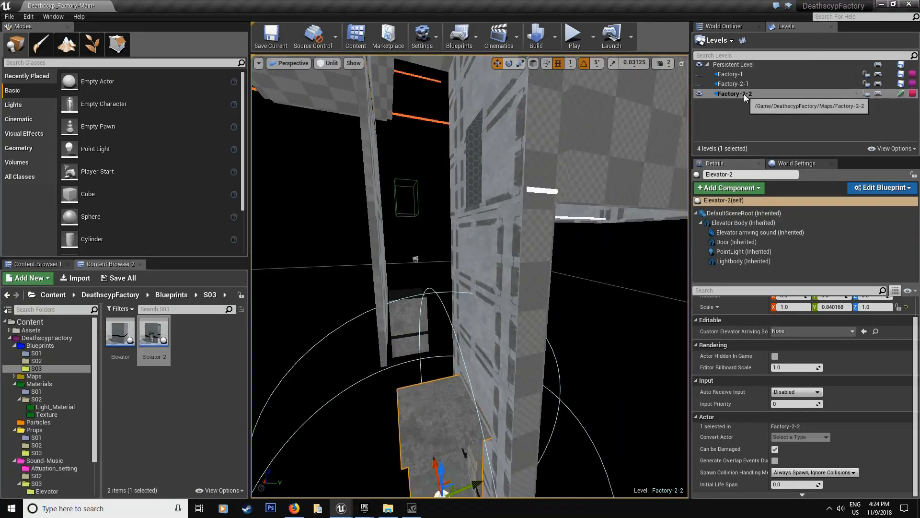
# Add a legacy Matinee to the level and close its editor
pyautogui.click(499, 36)
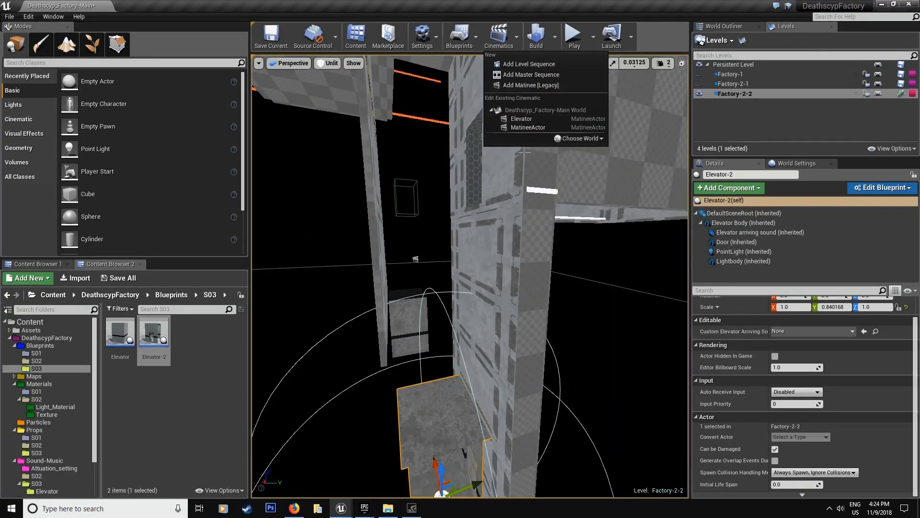
pyautogui.click(526, 85)
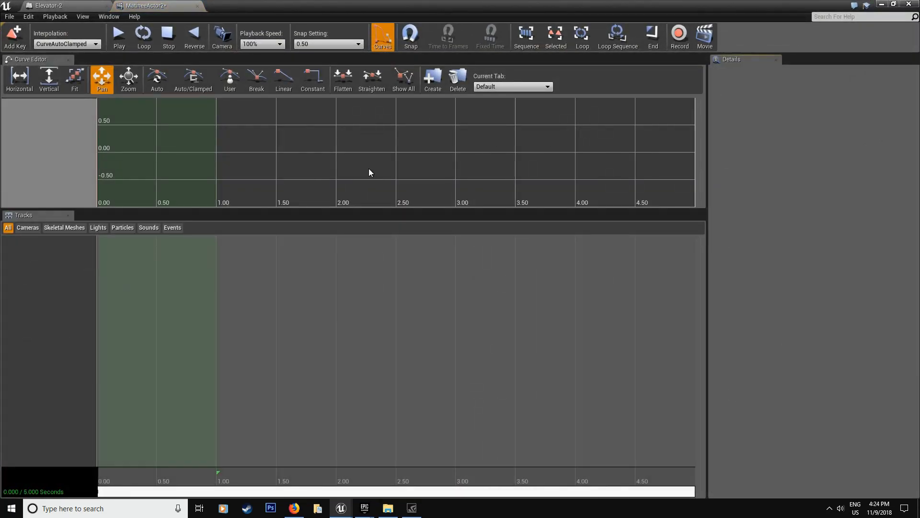
pyautogui.click(187, 6)
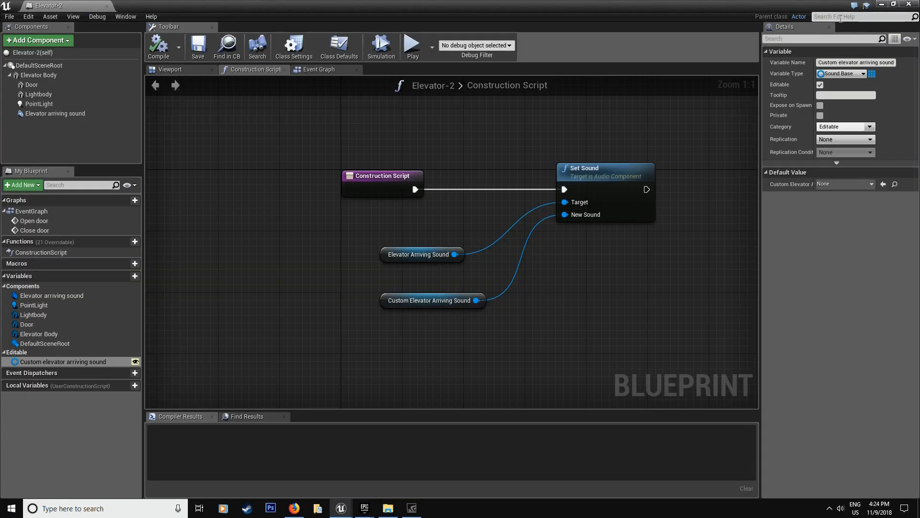
# Open MatineeActor2 for editing in a reduced window and select Elevator-2 at the bottom of the shaft
pyautogui.click(881, 4)
pyautogui.click(499, 36)
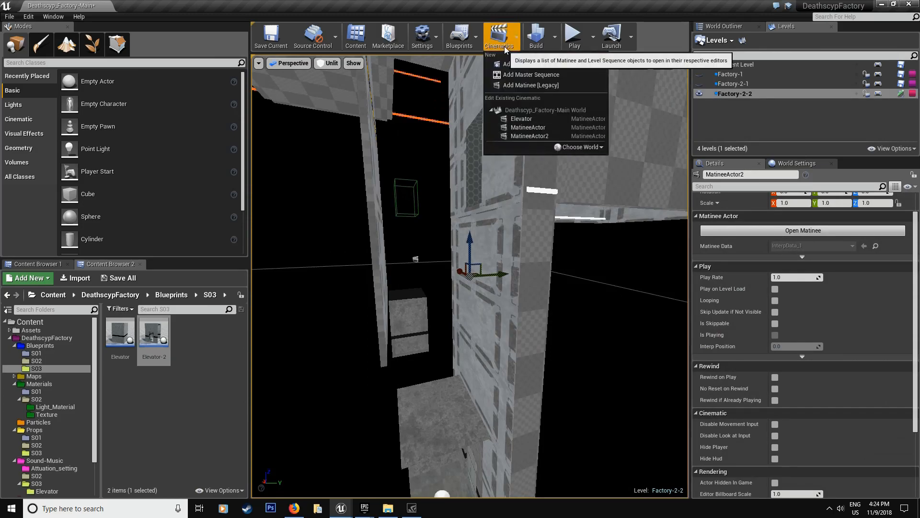
pyautogui.click(554, 137)
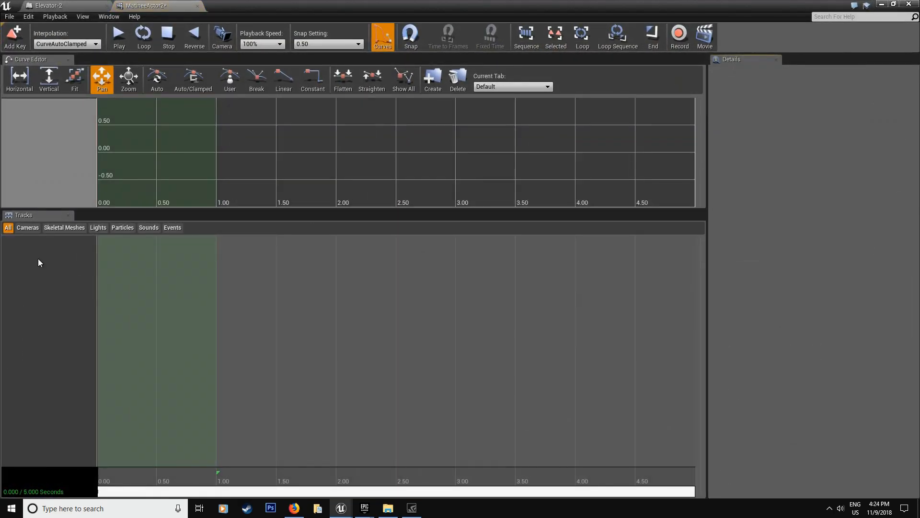
pyautogui.click(894, 5)
pyautogui.moveTo(256, 226)
pyautogui.mouseDown(button='right')
pyautogui.moveTo(298, 225)
pyautogui.moveTo(255, 226)
pyautogui.mouseUp(button='right')
pyautogui.click(397, 458)
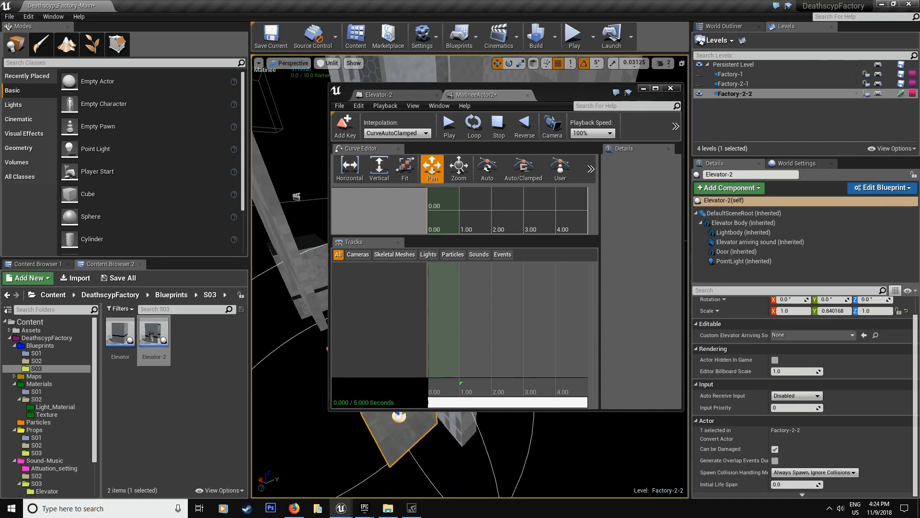
# Add an empty Matinee group named Elevator_Move for the selected Elevator-2
pyautogui.rightClick(364, 275)
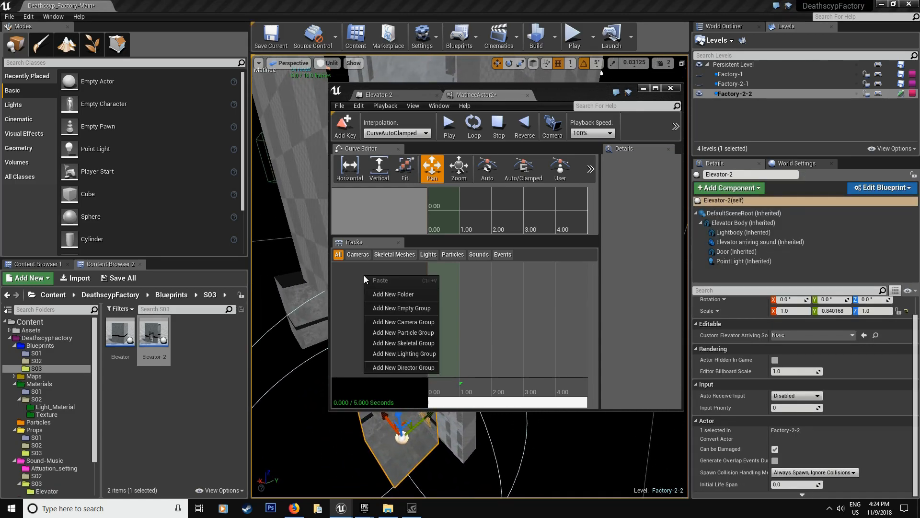
pyautogui.click(394, 302)
pyautogui.write('Elev')
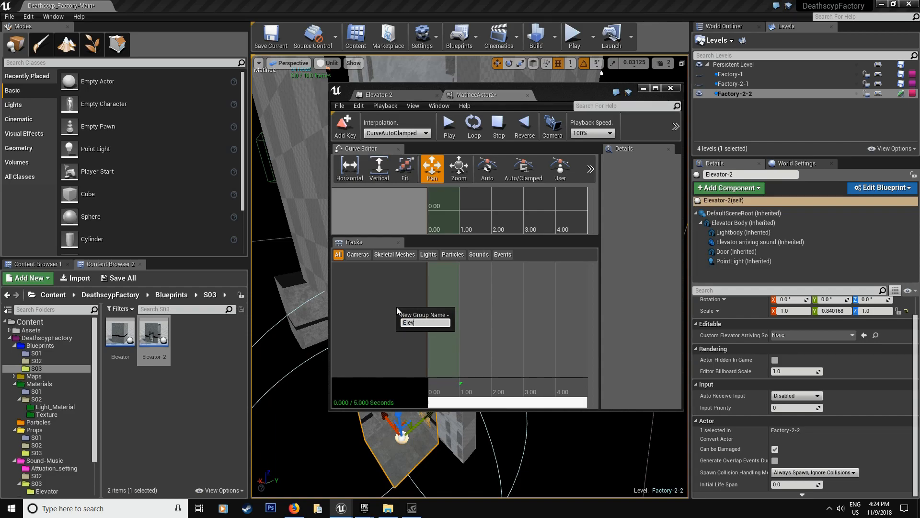
pyautogui.write('ator mOvemen')
pyautogui.press('BackSpace')
pyautogui.press('BackSpace')
pyautogui.press('BackSpace')
pyautogui.press('BackSpace')
pyautogui.press('BackSpace')
pyautogui.press('BackSpace')
pyautogui.press('BackSpace')
pyautogui.write('Move')
pyautogui.press('Return')
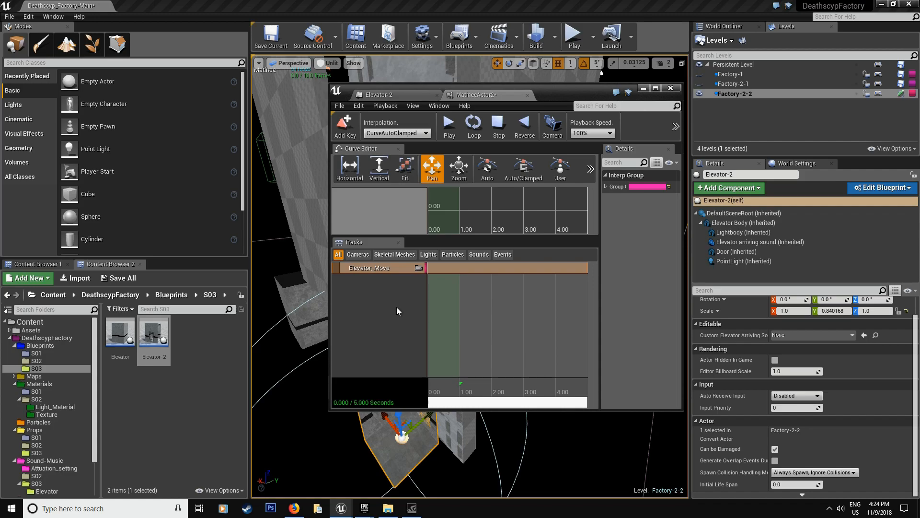
# Add a movement track to the Elevator_Move group and extend the sequence and loop range to about 6.57 seconds
pyautogui.rightClick(379, 268)
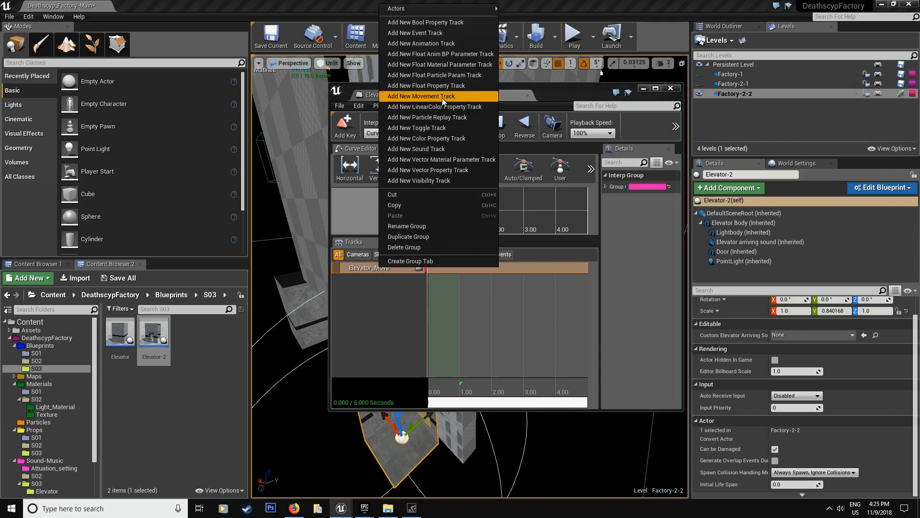
pyautogui.click(421, 96)
pyautogui.scroll(-2, 529, 347)
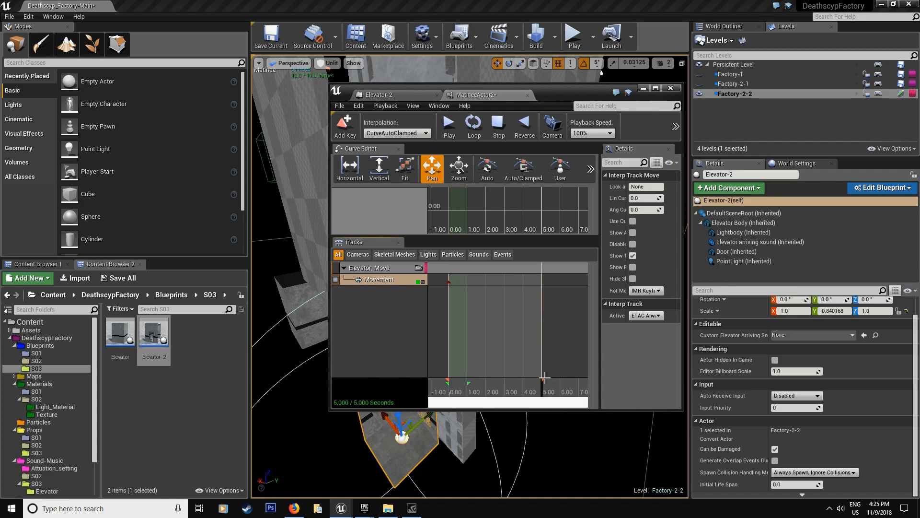
pyautogui.moveTo(543, 377); pyautogui.dragTo(579, 380)
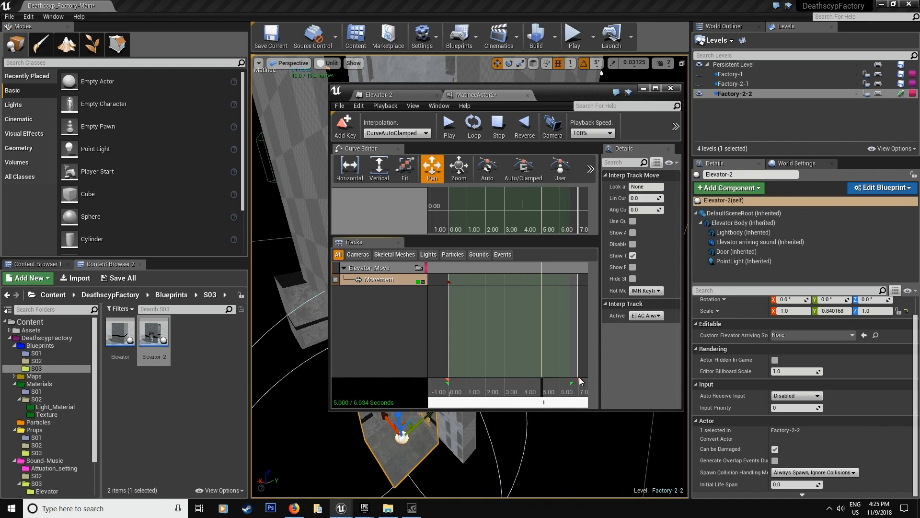
pyautogui.moveTo(578, 382); pyautogui.dragTo(572, 382)
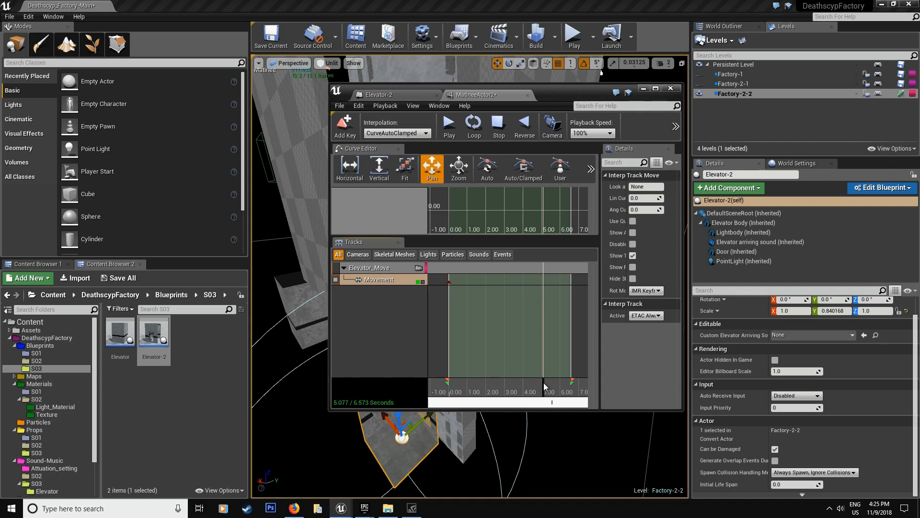
# Add a movement key for the elevator at about 5.00 seconds
pyautogui.click(655, 89)
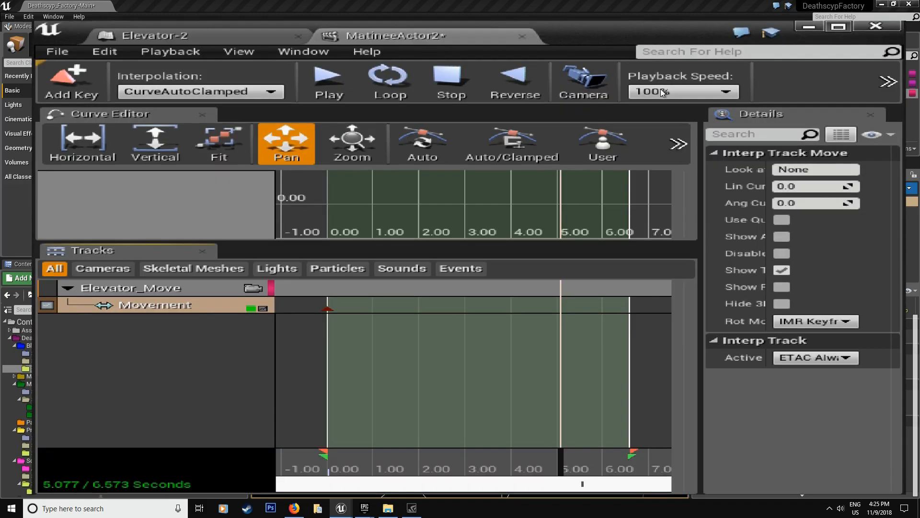
pyautogui.click(524, 473)
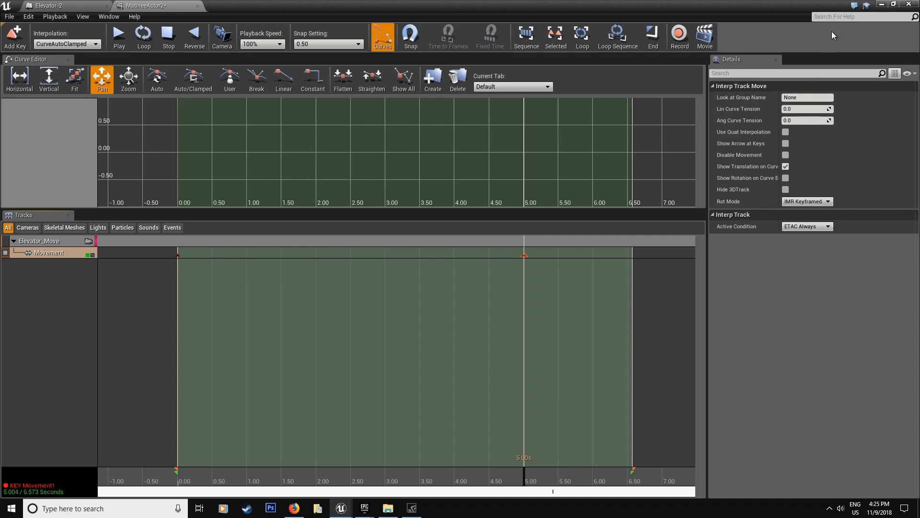
pyautogui.click(895, 4)
# Raise Elevator-2 up the shaft at the 5-second key until it lines up with the upper doorway
pyautogui.moveTo(559, 89); pyautogui.dragTo(732, 81)
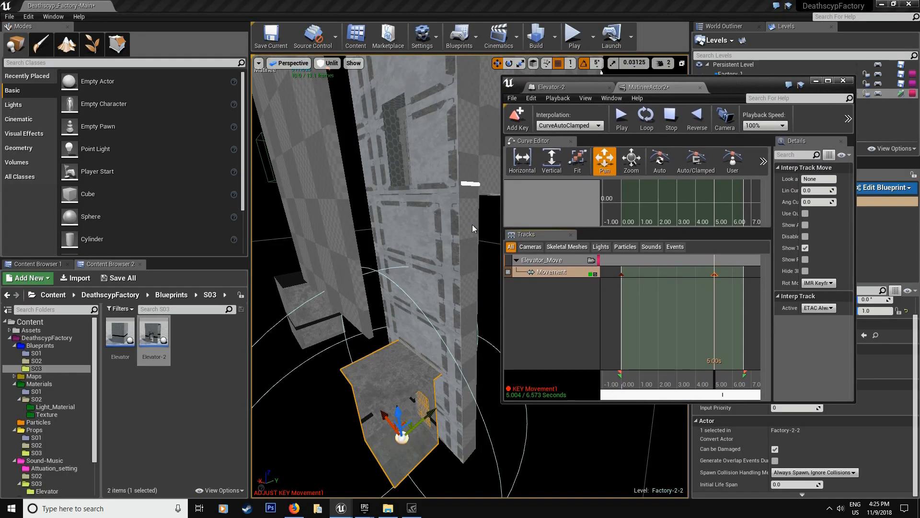
pyautogui.moveTo(395, 412); pyautogui.dragTo(400, 69)
pyautogui.moveTo(400, 69); pyautogui.dragTo(336, 72, button='right')
pyautogui.moveTo(436, 256)
pyautogui.mouseDown(button='right')
pyautogui.moveTo(413, 254)
pyautogui.moveTo(436, 256)
pyautogui.mouseUp(button='right')
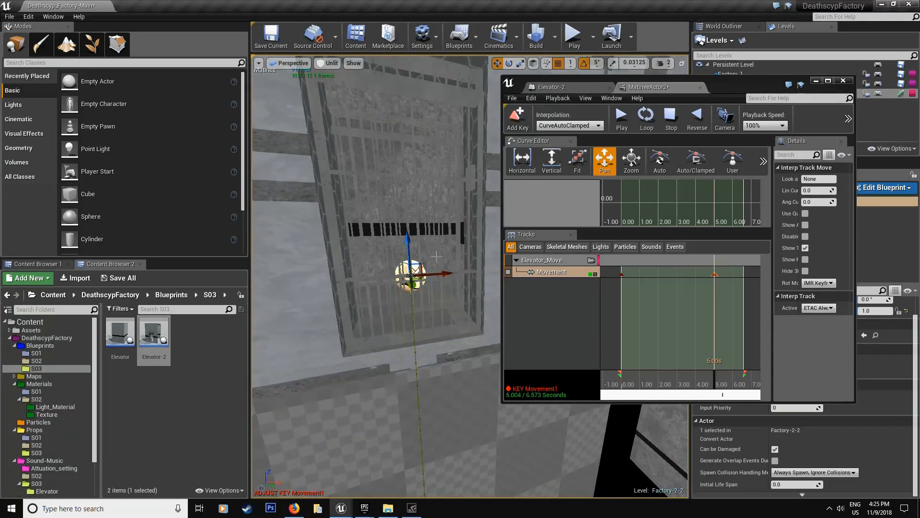
pyautogui.moveTo(408, 250); pyautogui.dragTo(416, 225)
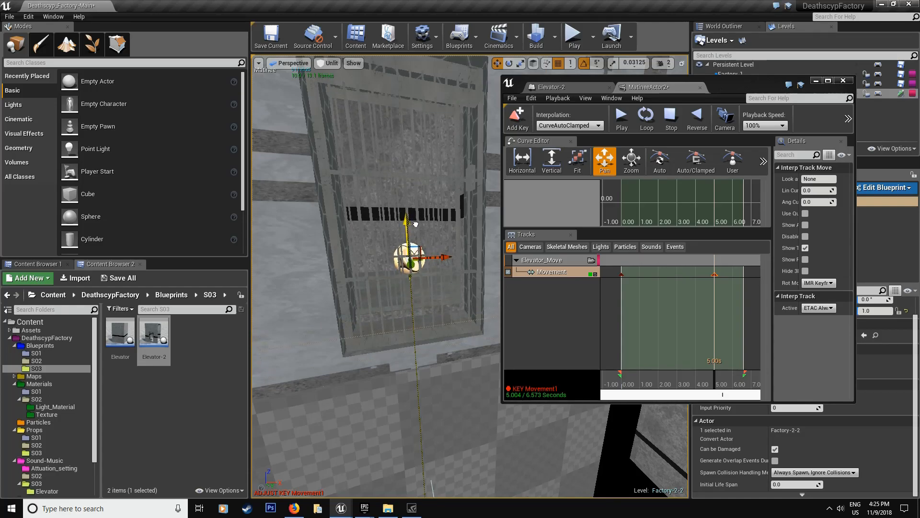
# Select the barred door outside the elevator and add an empty Matinee group named Outside_door for it
pyautogui.moveTo(418, 292); pyautogui.dragTo(365, 290, button='right')
pyautogui.click(373, 316)
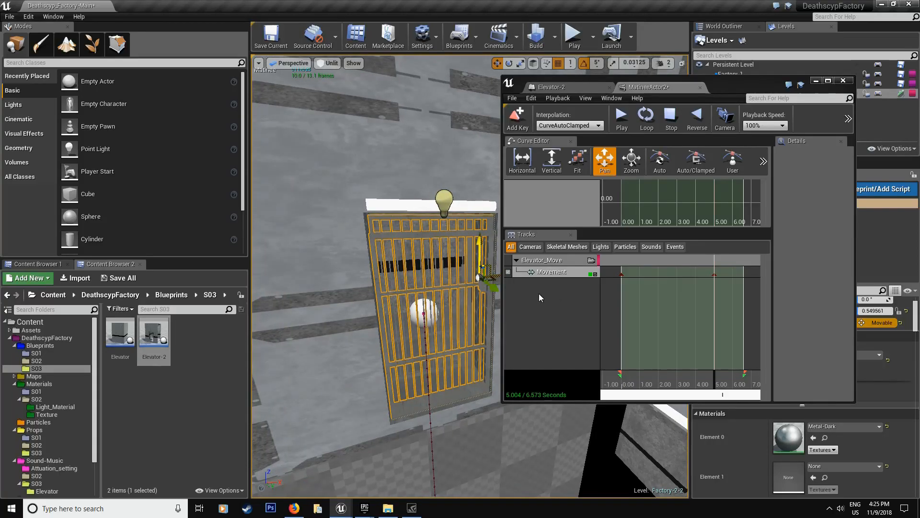
pyautogui.rightClick(522, 286)
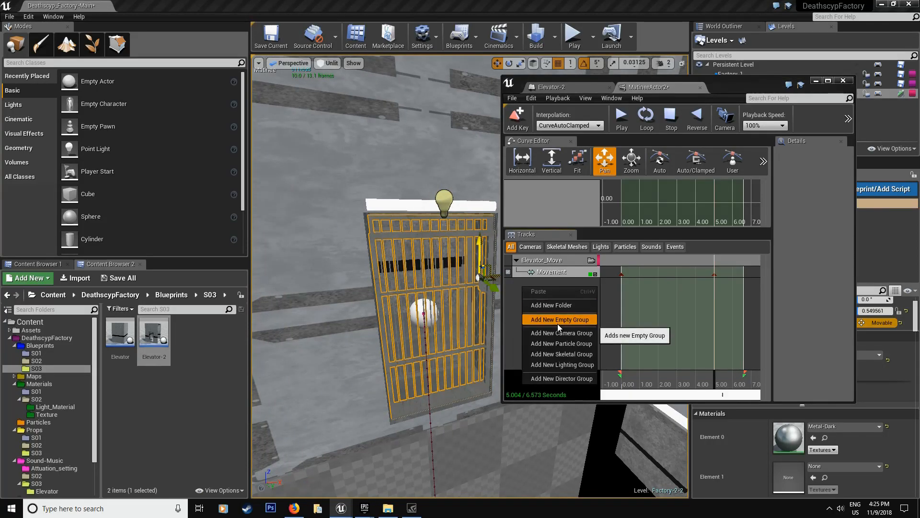
pyautogui.click(560, 318)
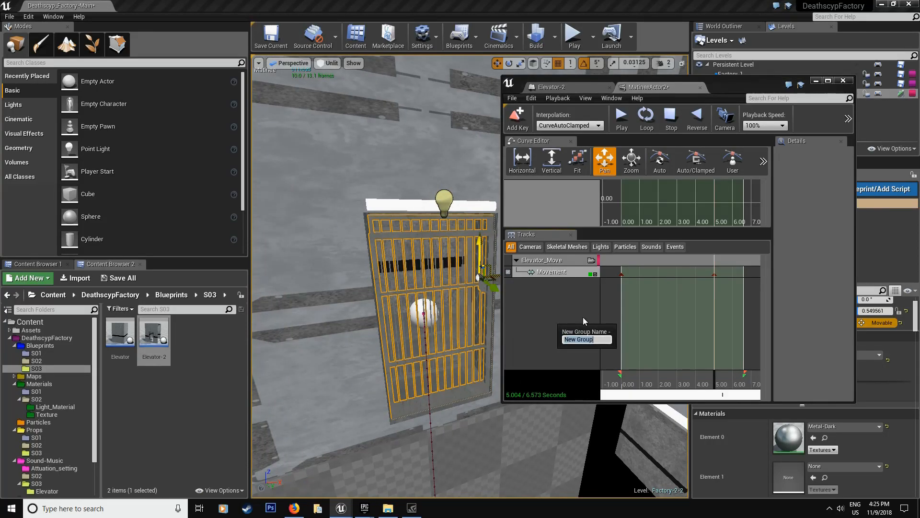
pyautogui.write('Outside_door')
pyautogui.press('Return')
# Add a movement track to Outside_door, shift its first key to 5.00 s and add another at about 6.19 s
pyautogui.rightClick(550, 283)
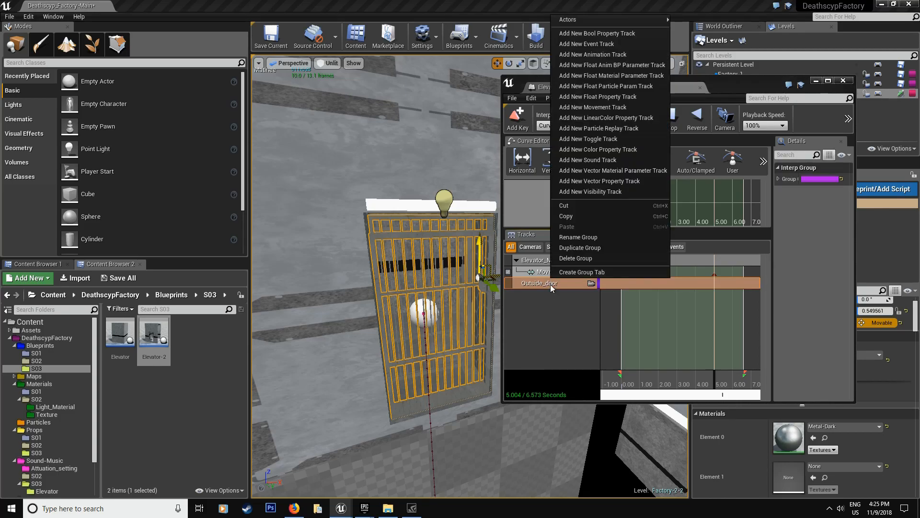
pyautogui.click(593, 108)
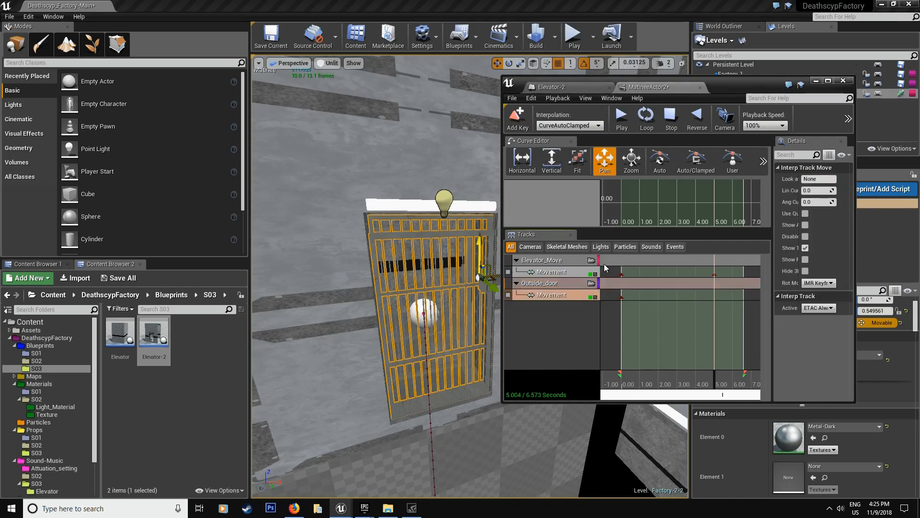
pyautogui.keyDown('ctrl'); pyautogui.moveTo(621, 298); pyautogui.dragTo(678, 300); pyautogui.keyUp('ctrl')
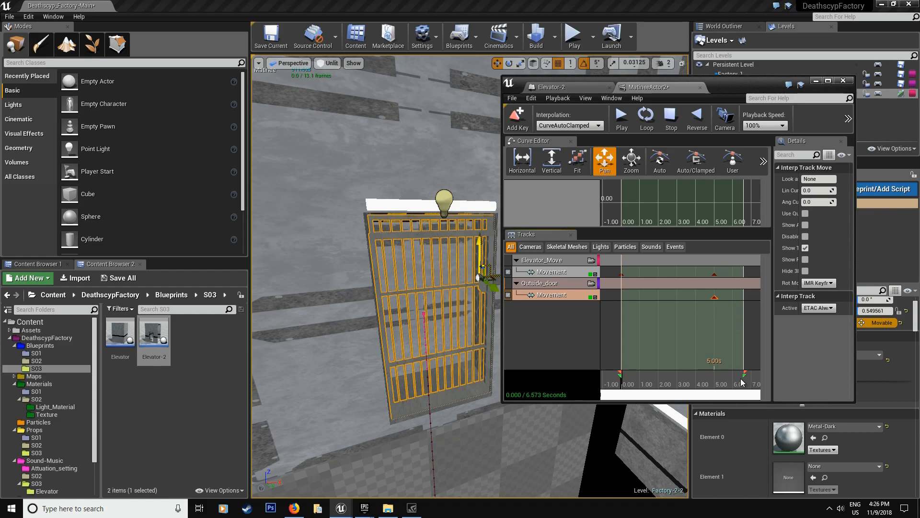
pyautogui.click(737, 381)
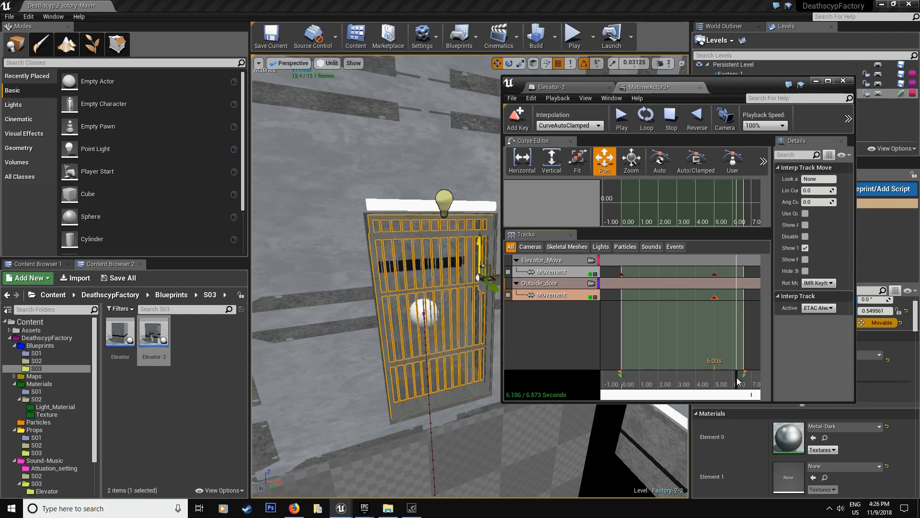
pyautogui.press('Return')
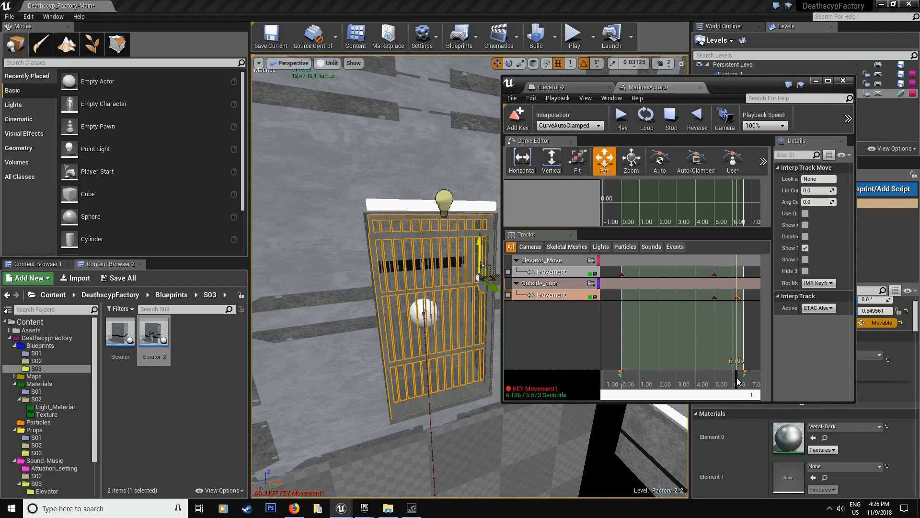
# Slide the outside door sideways at the 6.19-second key so the elevator doorway is open
pyautogui.moveTo(477, 320); pyautogui.dragTo(452, 305, button='right')
pyautogui.moveTo(460, 284); pyautogui.dragTo(360, 287)
pyautogui.moveTo(372, 295); pyautogui.dragTo(350, 297, button='right')
# Save all modified assets and levels, agreeing to close Matinee
pyautogui.click(119, 278)
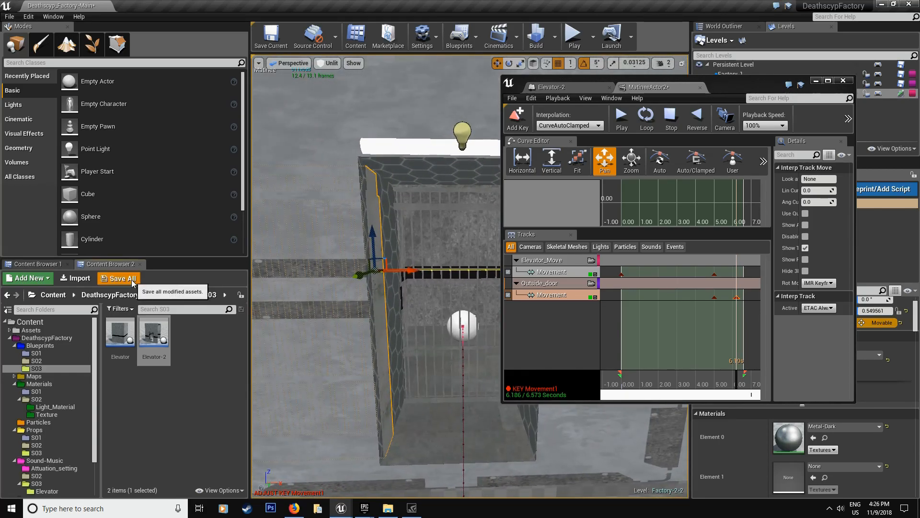
pyautogui.click(547, 343)
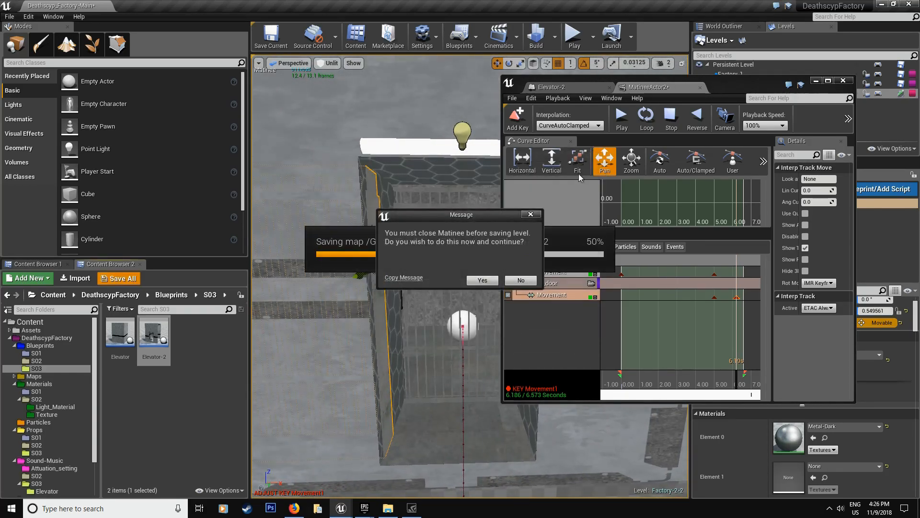
pyautogui.click(483, 281)
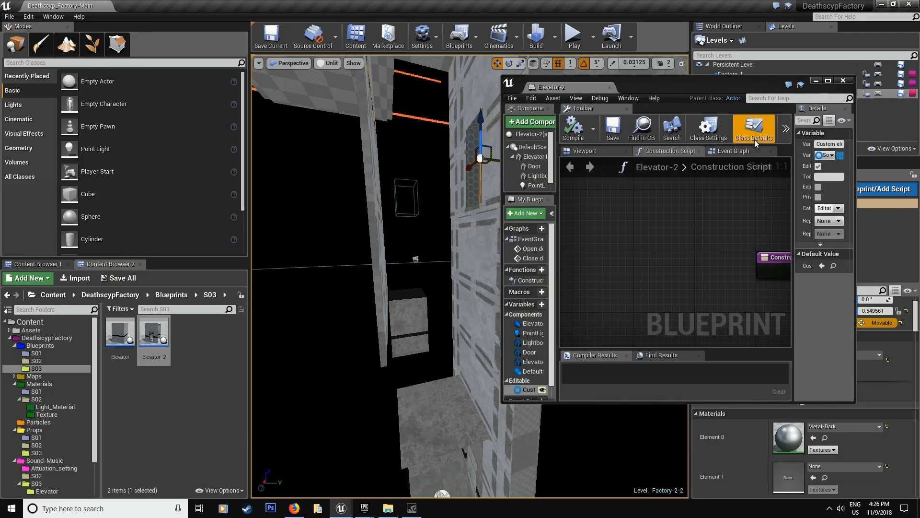
# Minimize the Elevator-2 blueprint window to clear the level viewport
pyautogui.moveTo(429, 275); pyautogui.dragTo(458, 273, button='right')
pyautogui.click(443, 89)
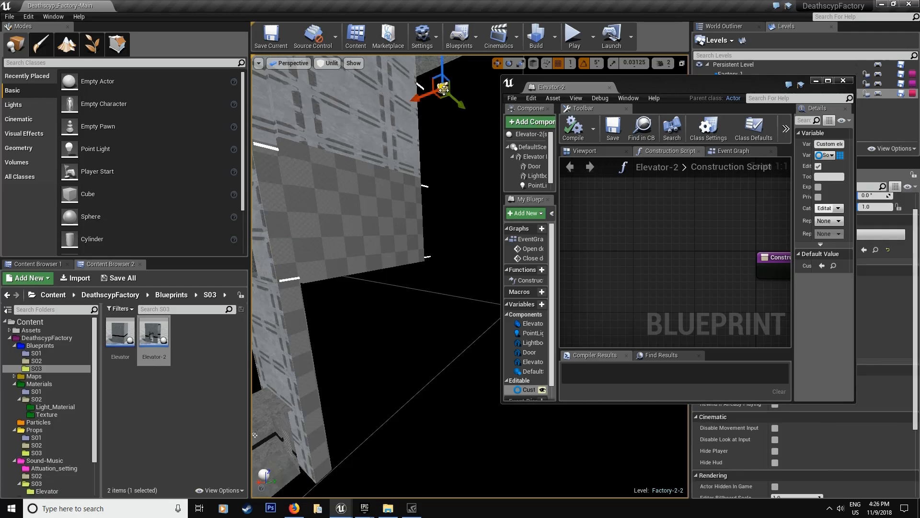
pyautogui.click(828, 80)
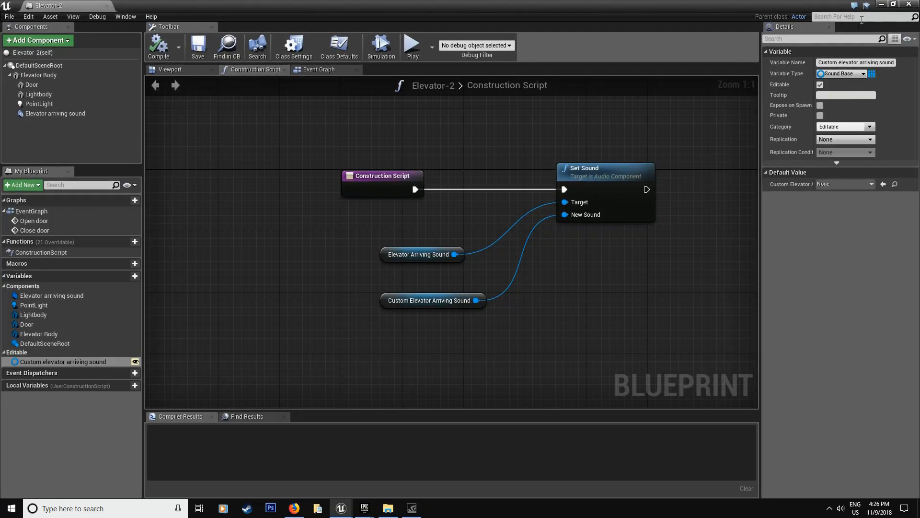
pyautogui.click(892, 5)
pyautogui.click(816, 81)
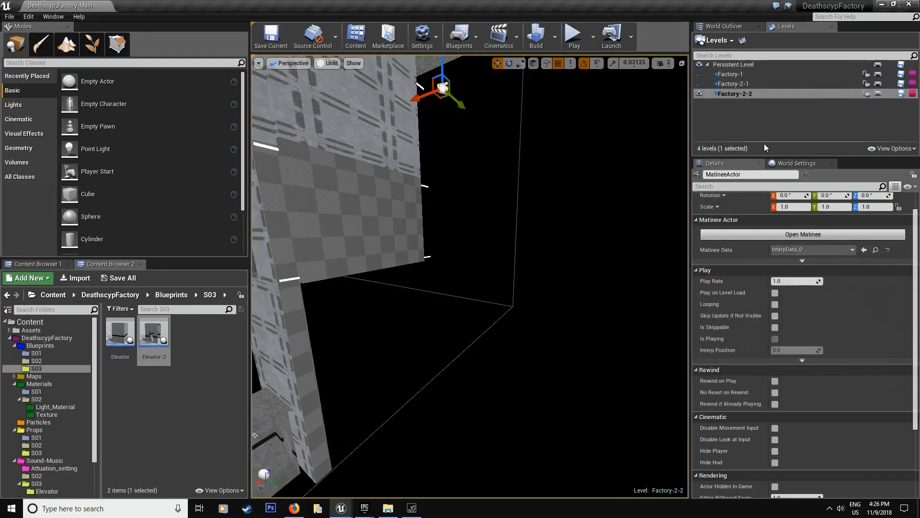
# Filter the level's actors by "mati" and rename MatineeActor2 to Elevator Scene
pyautogui.moveTo(469, 269); pyautogui.dragTo(376, 266, button='right')
pyautogui.click(516, 45)
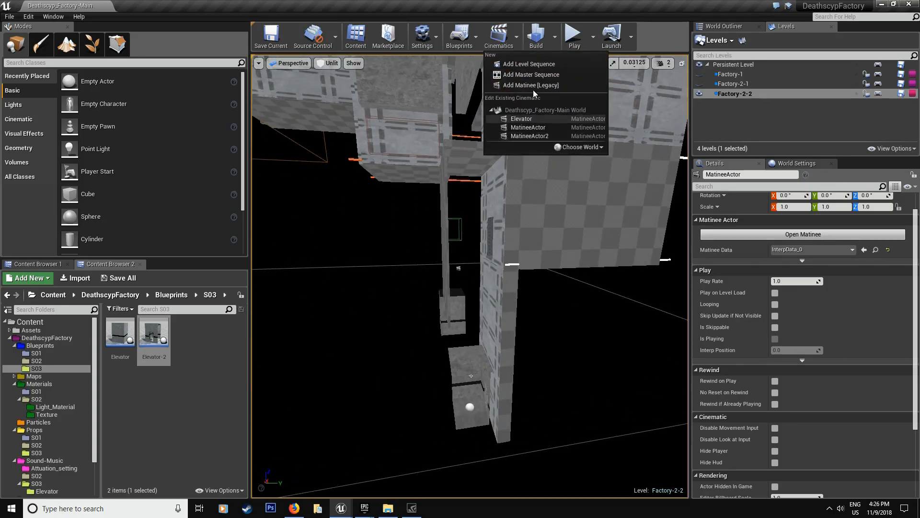
pyautogui.click(719, 38)
pyautogui.click(723, 26)
pyautogui.click(728, 41)
pyautogui.write('mati')
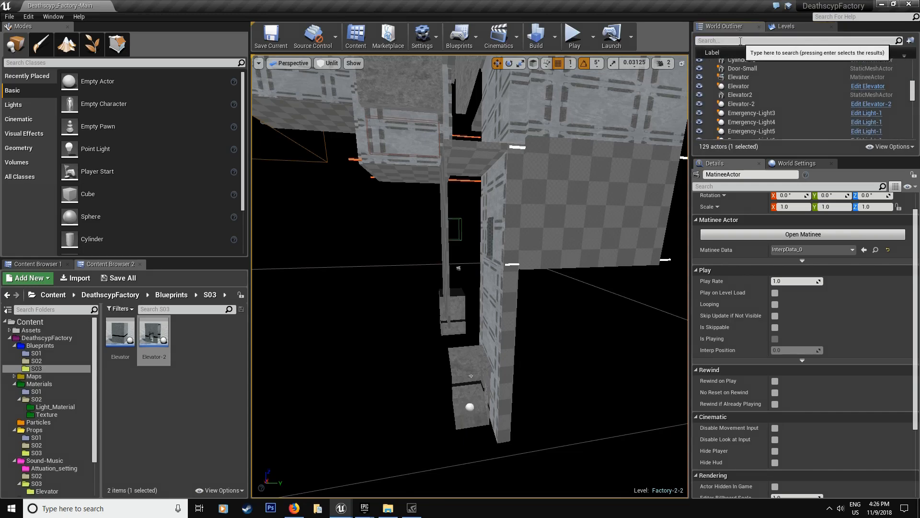
pyautogui.click(748, 88)
pyautogui.click(758, 174)
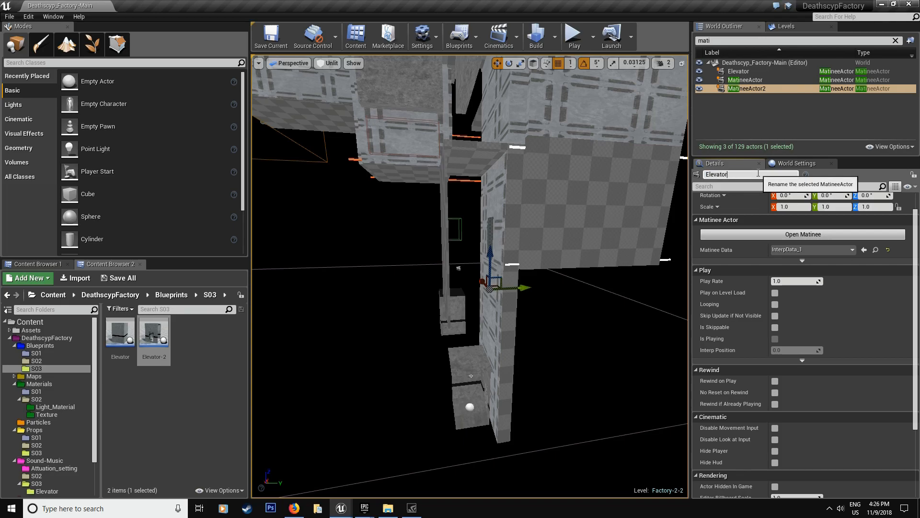
pyautogui.write('Elevator Scene')
pyautogui.press('Return')
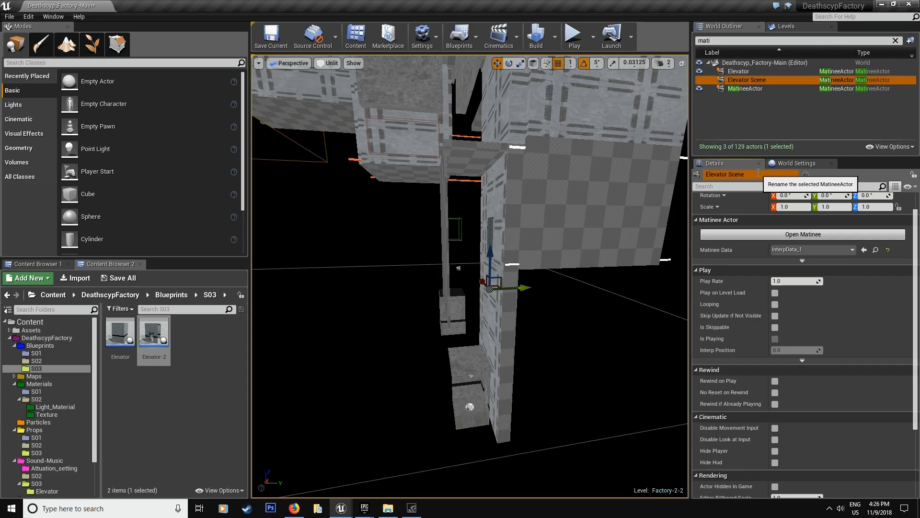
# Move the Elevator Scene Matinee actor down beside the elevator, just outside the shaft wall
pyautogui.moveTo(481, 278); pyautogui.dragTo(592, 397)
pyautogui.moveTo(503, 291); pyautogui.dragTo(532, 348, button='right')
pyautogui.moveTo(523, 277); pyautogui.dragTo(490, 265)
pyautogui.moveTo(490, 265); pyautogui.dragTo(462, 253, button='right')
# Open the level blueprint of Factory-2-2
pyautogui.click(785, 26)
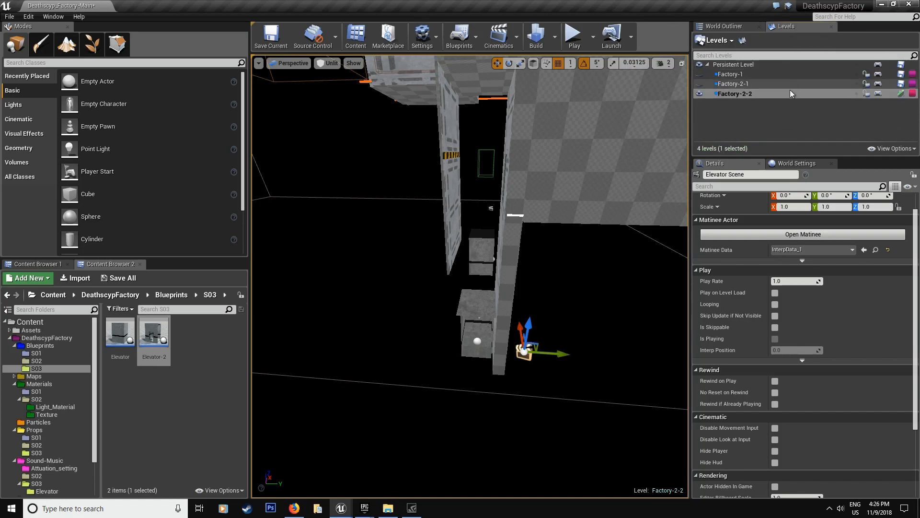
pyautogui.click(881, 95)
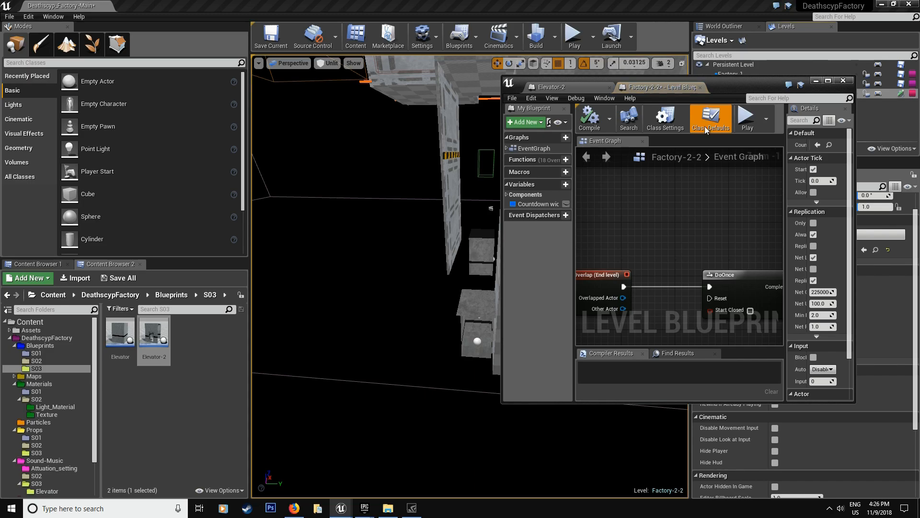
# Add a Delay of 5 seconds after the MatineeActor's Play node and line it up with that node
pyautogui.click(828, 81)
pyautogui.scroll(-3, 617, 240)
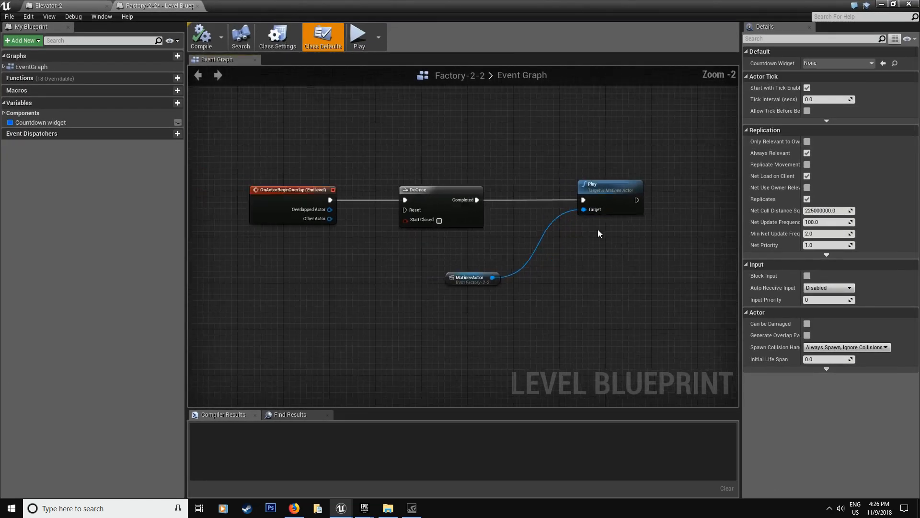
pyautogui.moveTo(461, 229); pyautogui.dragTo(471, 287, button='right')
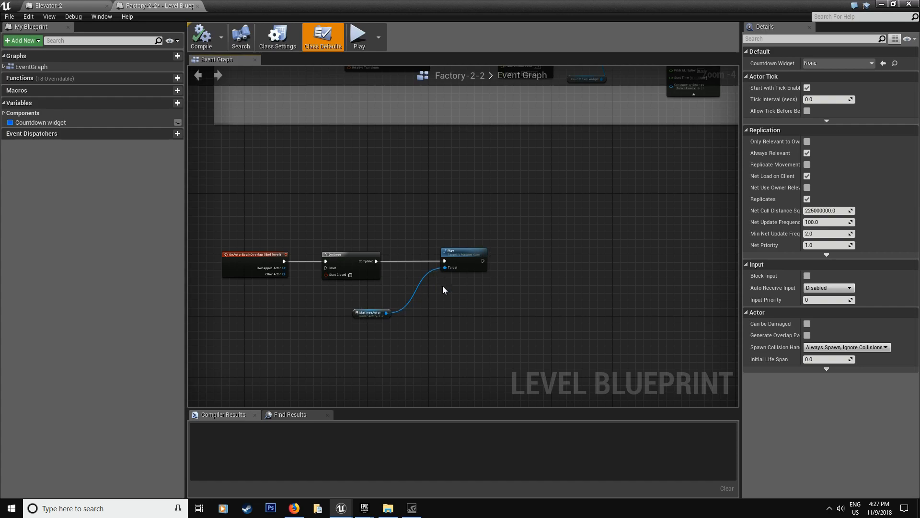
pyautogui.moveTo(472, 296); pyautogui.dragTo(424, 266, button='right')
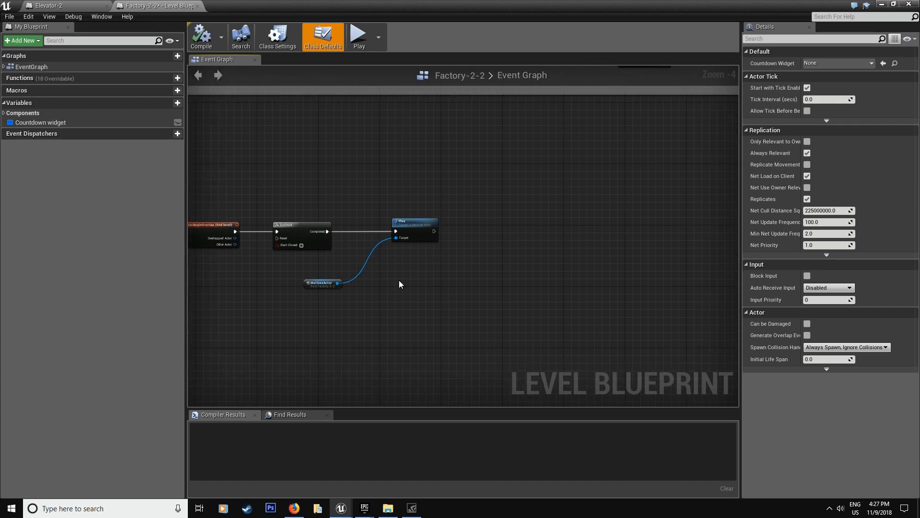
pyautogui.scroll(2, 417, 286)
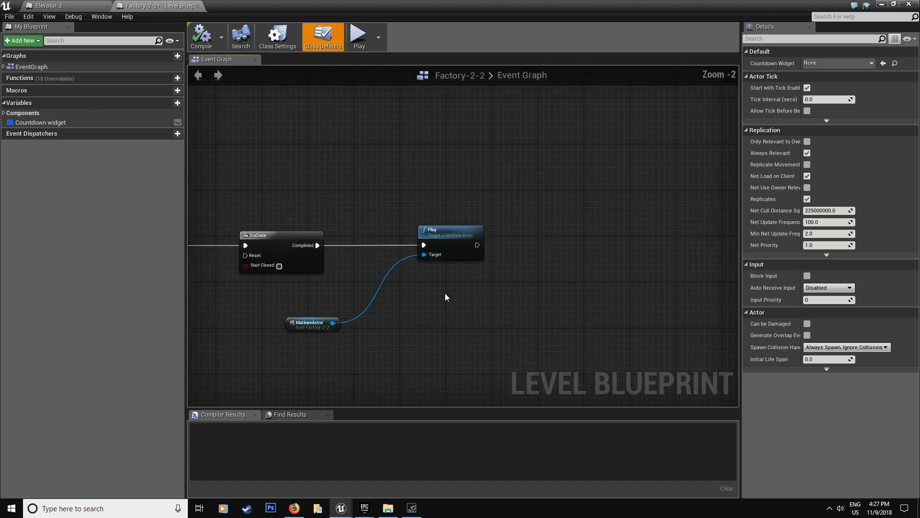
pyautogui.moveTo(478, 193); pyautogui.dragTo(505, 196)
pyautogui.write('delay')
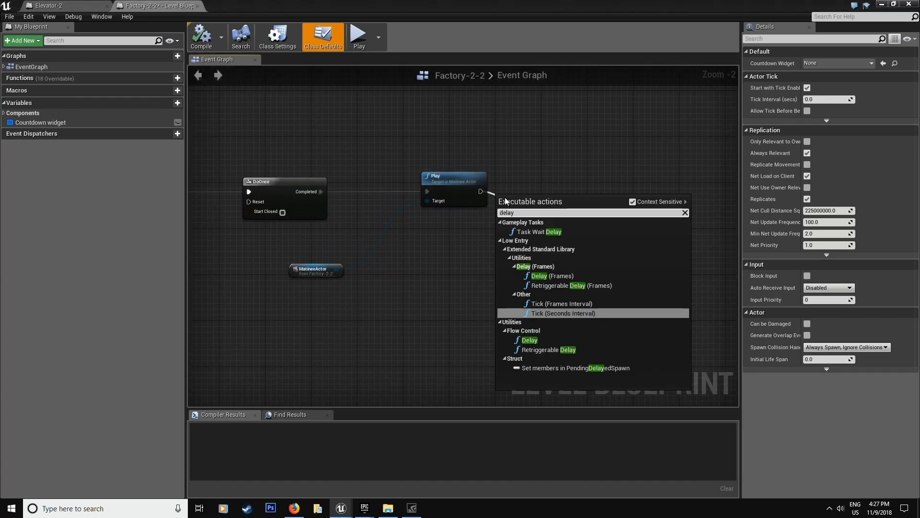
pyautogui.click(531, 340)
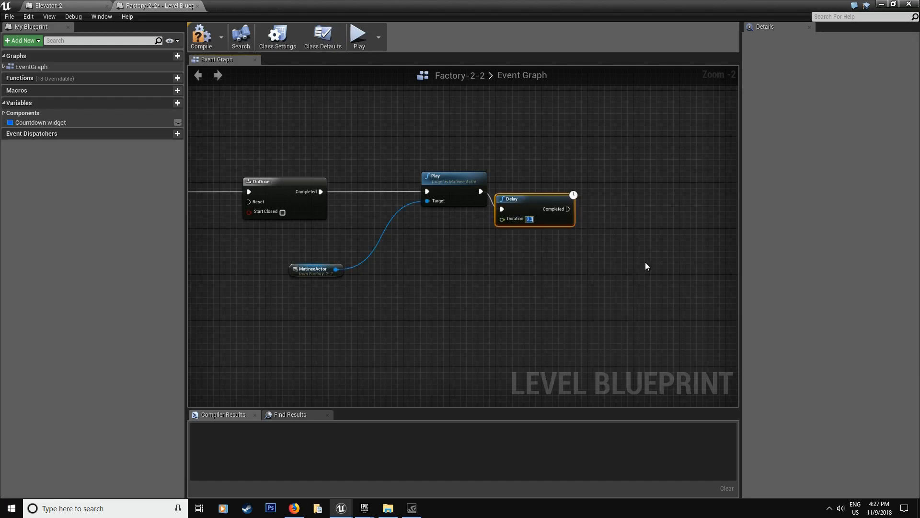
pyautogui.write('5')
pyautogui.press('Return')
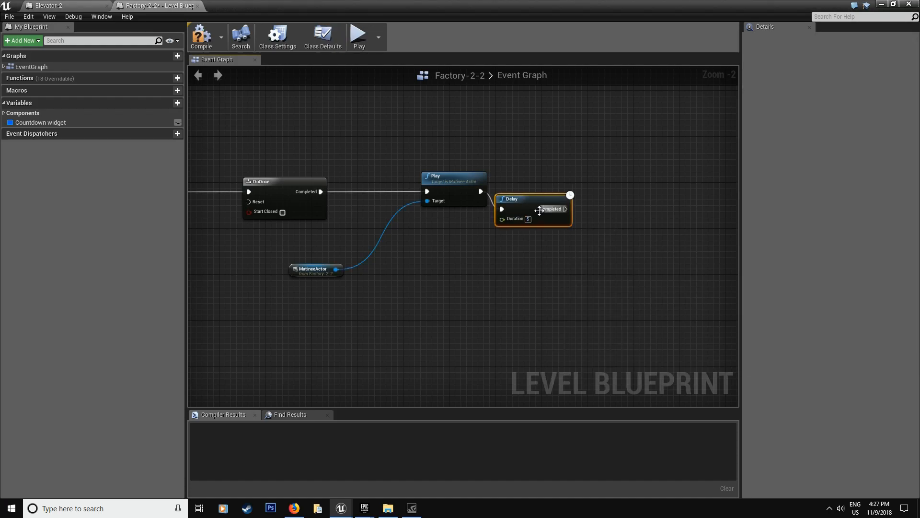
pyautogui.moveTo(533, 211); pyautogui.dragTo(556, 199)
# Add a reference to the Elevator Scene Matinee actor and create a Play node targeting it
pyautogui.moveTo(585, 259); pyautogui.dragTo(469, 237, button='right')
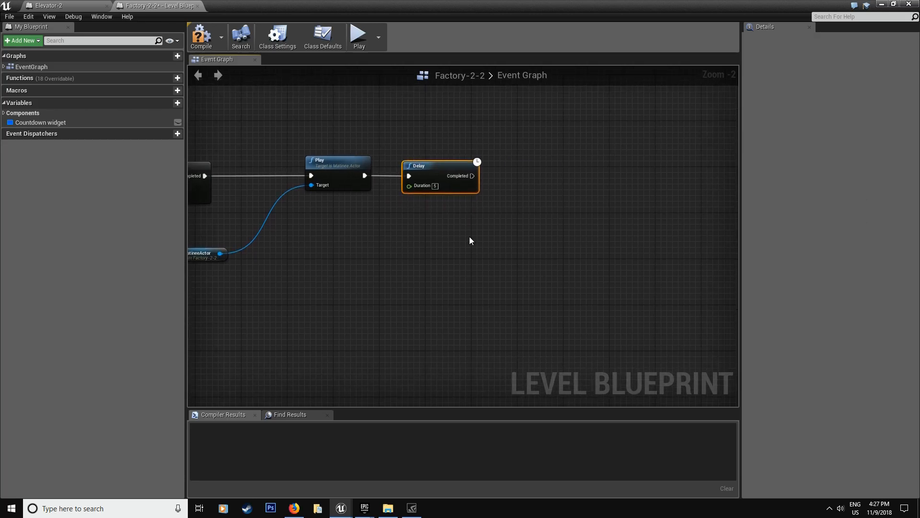
pyautogui.rightClick(469, 237)
pyautogui.click(530, 292)
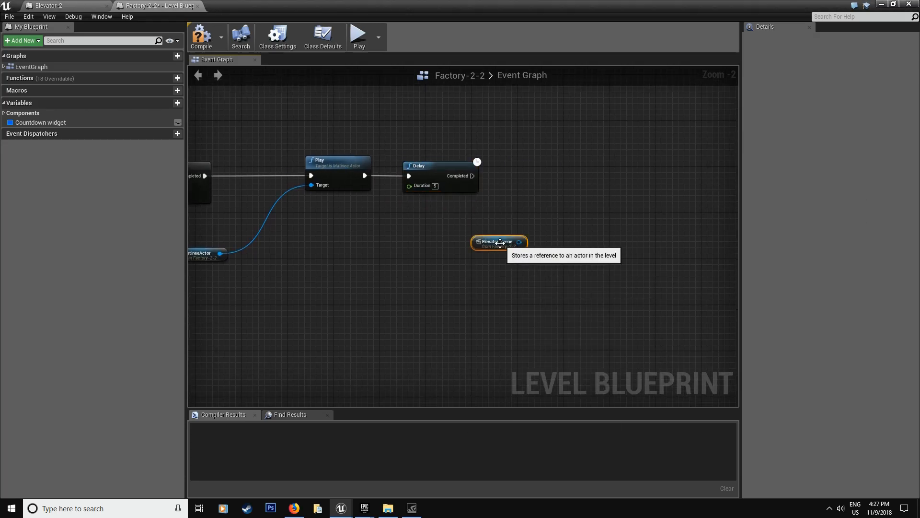
pyautogui.moveTo(541, 233); pyautogui.dragTo(472, 266, button='right')
pyautogui.scroll(1, 471, 266)
pyautogui.moveTo(433, 283); pyautogui.dragTo(494, 248)
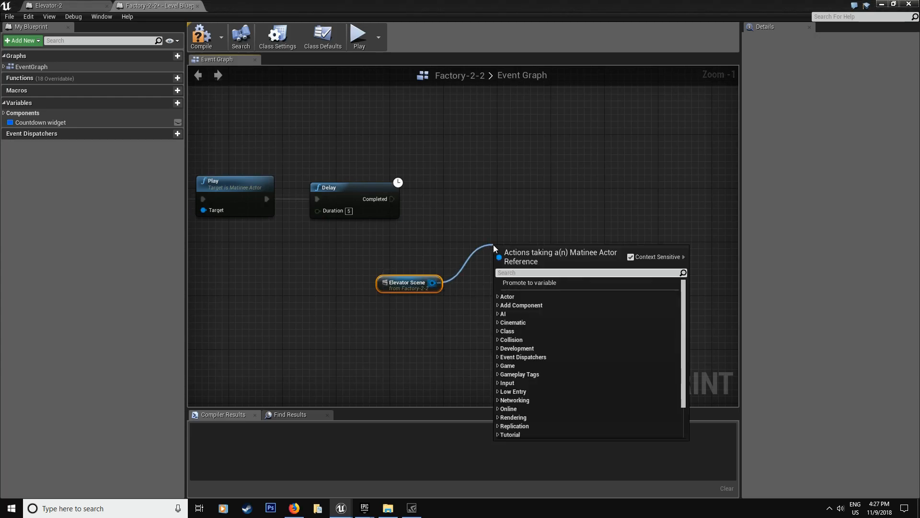
pyautogui.write('play')
pyautogui.press('Return')
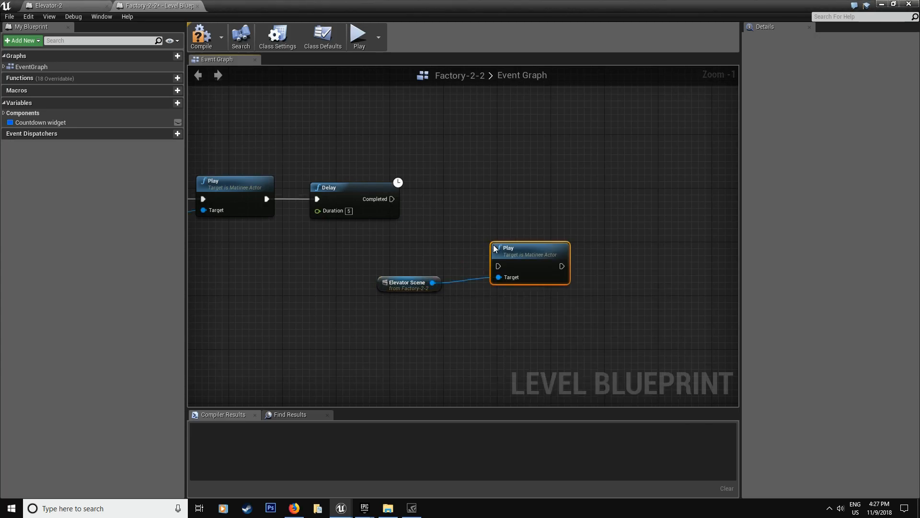
# Connect the 5-second Delay's Completed output to the Elevator Scene's Play node and arrange both Elevator Scene nodes neatly
pyautogui.moveTo(542, 257); pyautogui.dragTo(392, 199)
pyautogui.moveTo(498, 188); pyautogui.dragTo(492, 181)
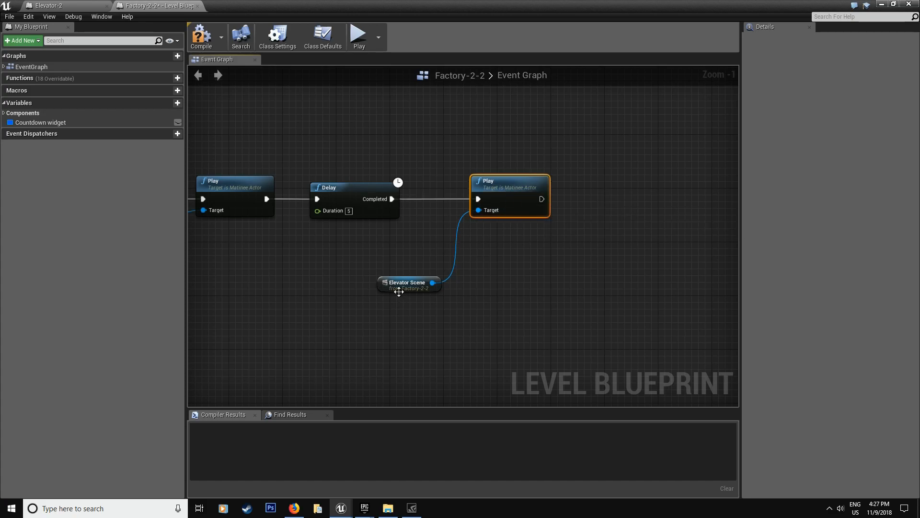
pyautogui.moveTo(399, 291); pyautogui.dragTo(352, 285)
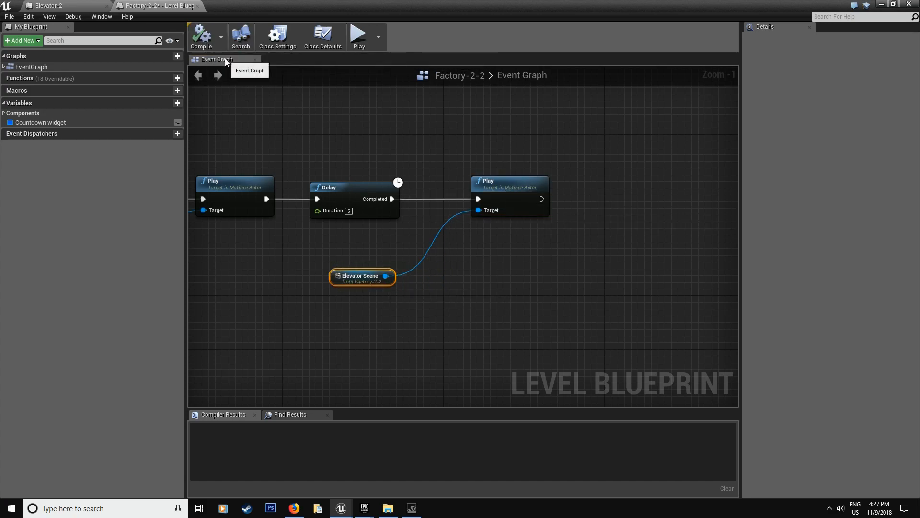
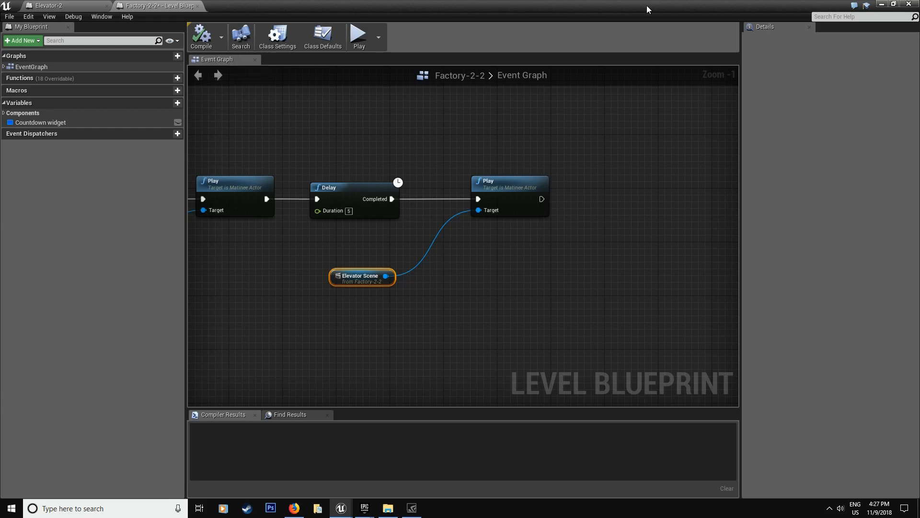
# Add a Delay of 1.2 seconds after the Elevator Scene's Play node and align it with the chain
pyautogui.click(893, 4)
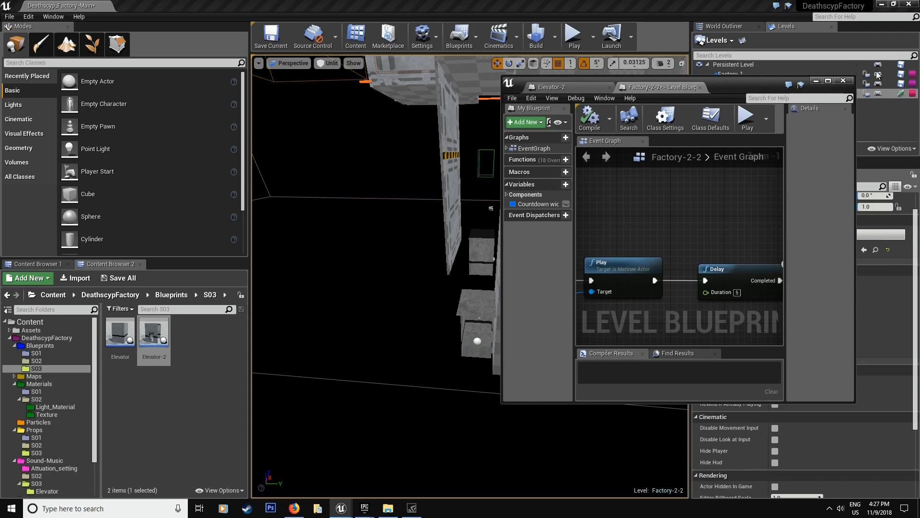
pyautogui.click(828, 81)
pyautogui.moveTo(654, 231); pyautogui.dragTo(578, 233, button='right')
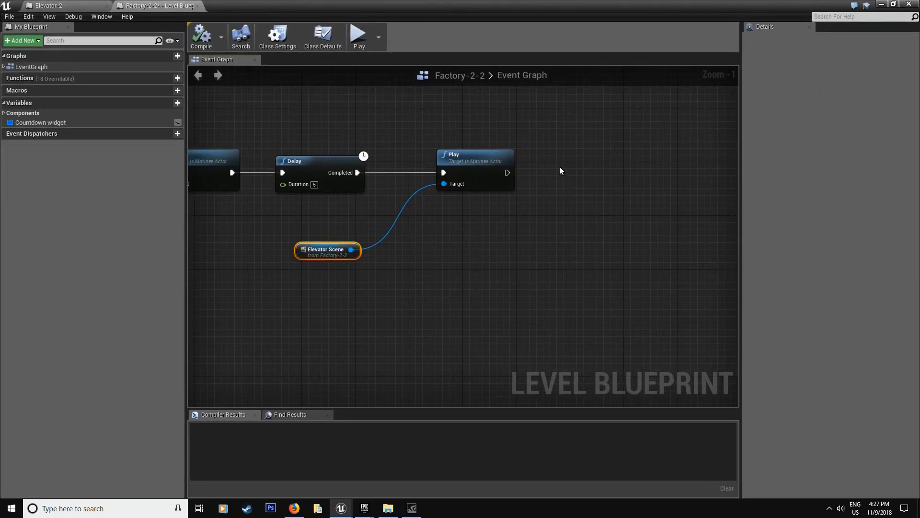
pyautogui.moveTo(513, 171); pyautogui.dragTo(566, 178)
pyautogui.write('delay')
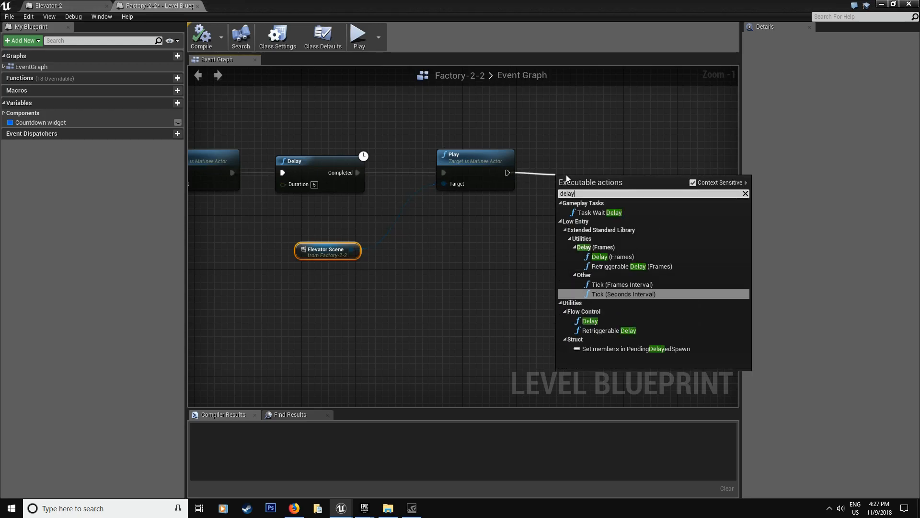
pyautogui.click(590, 320)
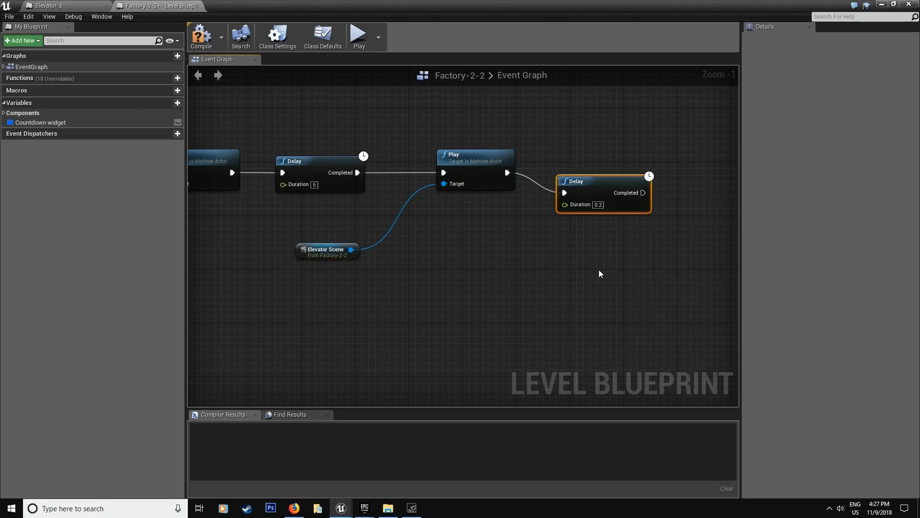
pyautogui.click(598, 205)
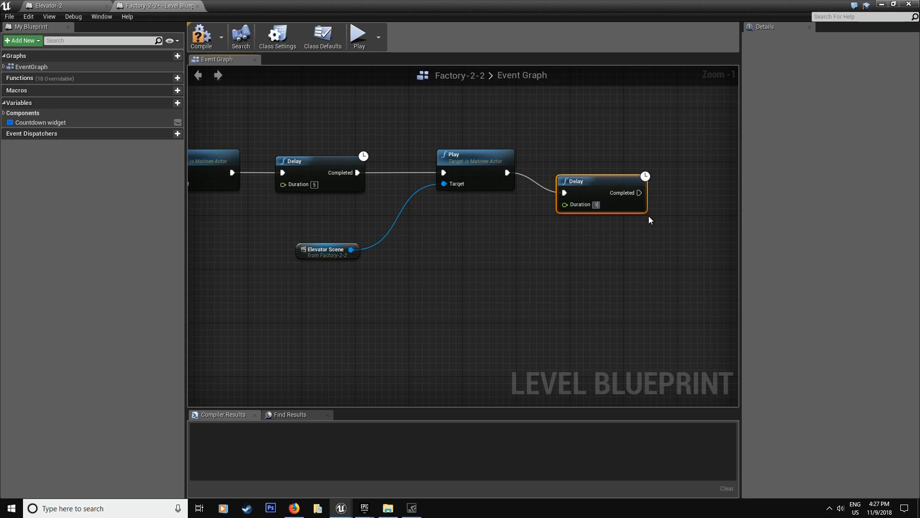
pyautogui.moveTo(593, 201); pyautogui.dragTo(593, 184)
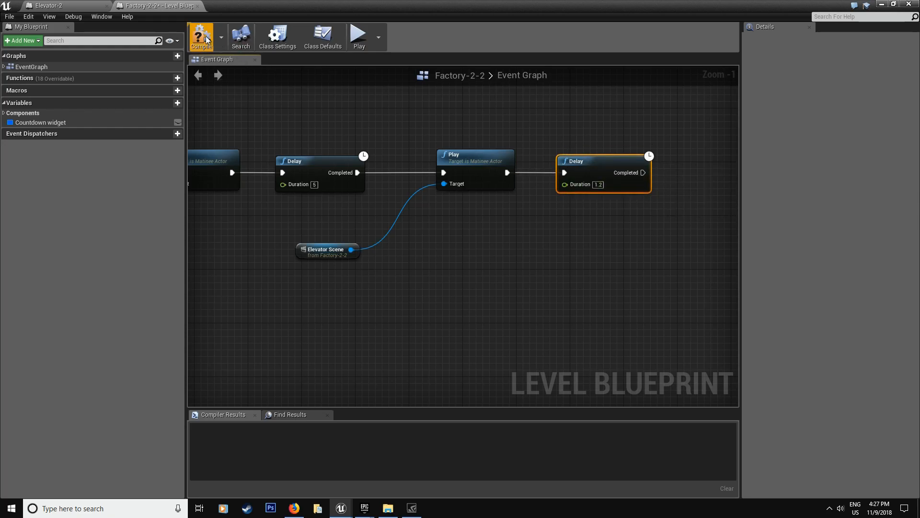
# Minimize the level blueprint window and save all modified content
pyautogui.click(884, 5)
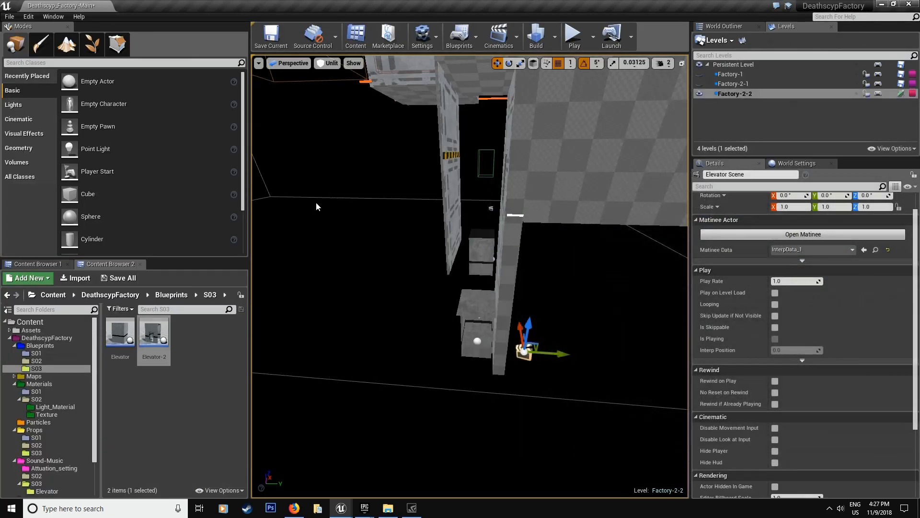
pyautogui.click(120, 278)
pyautogui.click(545, 338)
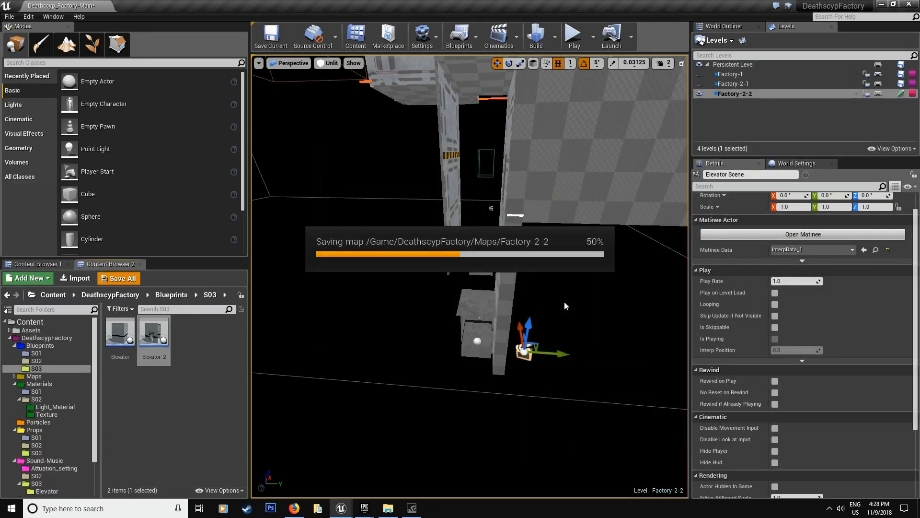
# Assign Elevator_arriving from Sound-Music/S03/Elevator as the Elevator-2 actor's custom elevator arriving sound and save the Factory-2-2 level
pyautogui.click(48, 468)
pyautogui.click(38, 476)
pyautogui.click(37, 484)
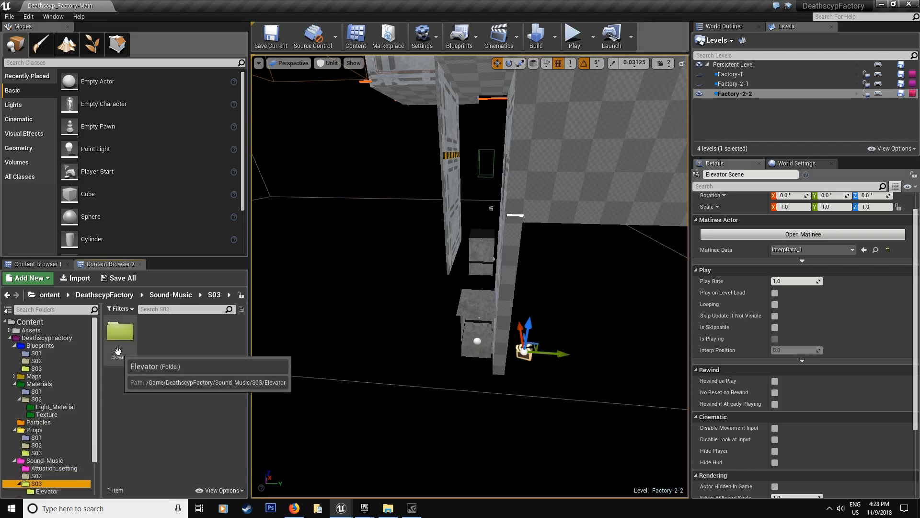
pyautogui.doubleClick(119, 332)
pyautogui.click(192, 331)
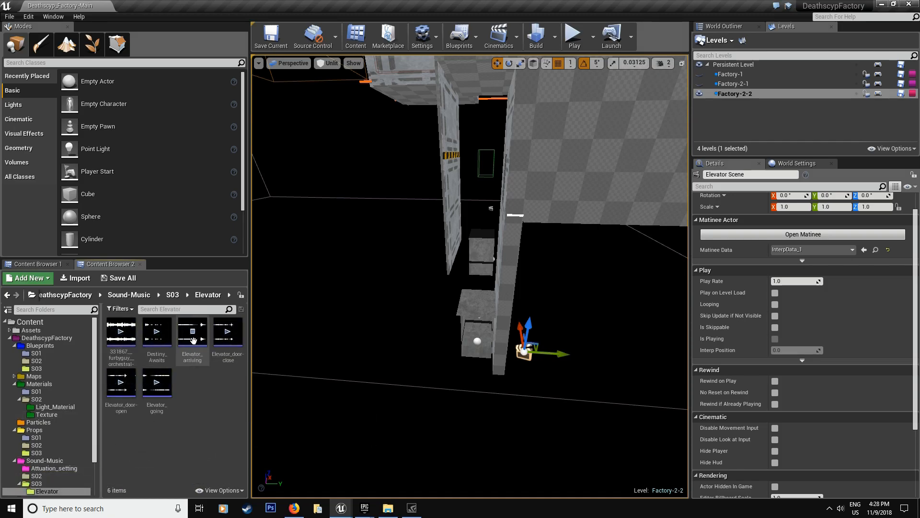
pyautogui.click(193, 337)
pyautogui.click(477, 323)
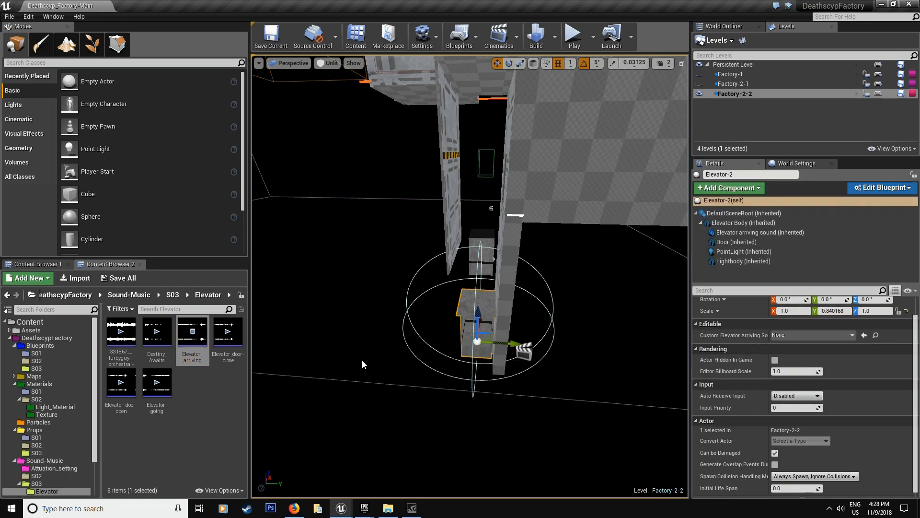
pyautogui.moveTo(193, 335); pyautogui.dragTo(786, 335)
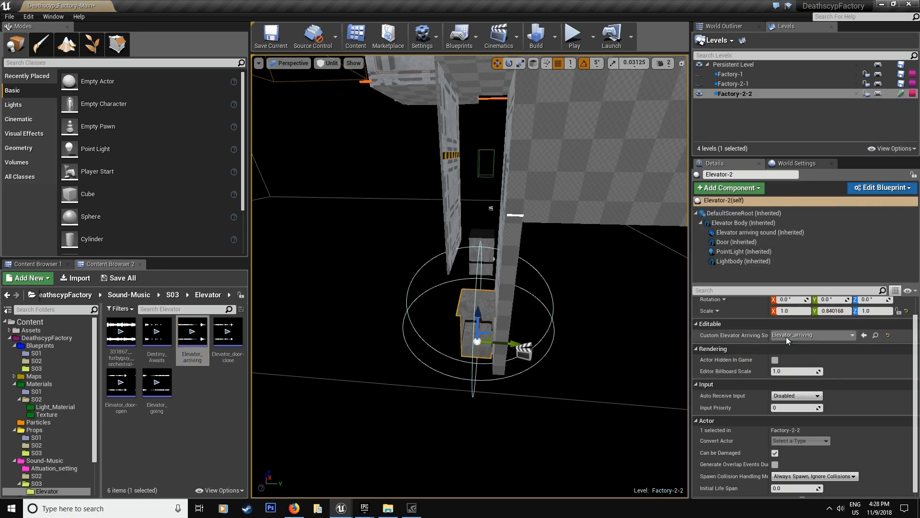
pyautogui.click(122, 280)
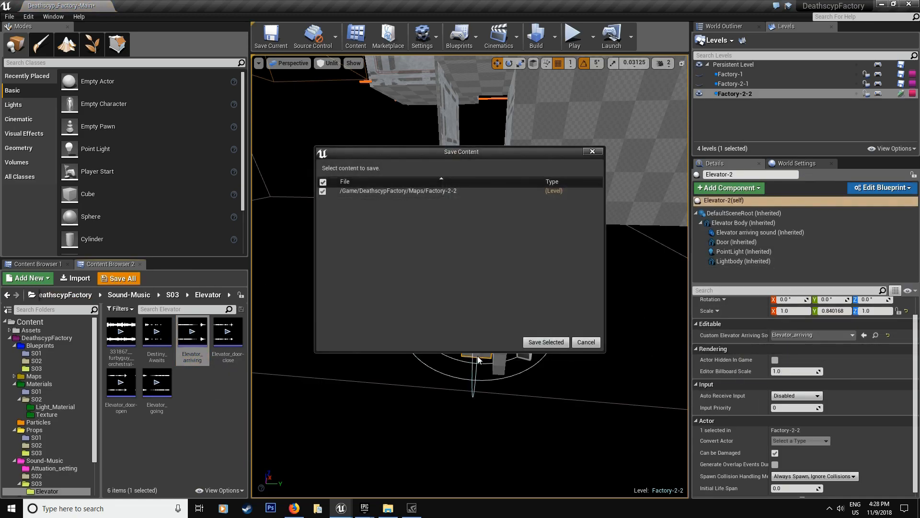
pyautogui.click(563, 341)
# Open the Elevator-2 blueprint from Blueprints/S03 and show its Elevator arriving sound component in the 3D preview
pyautogui.click(36, 368)
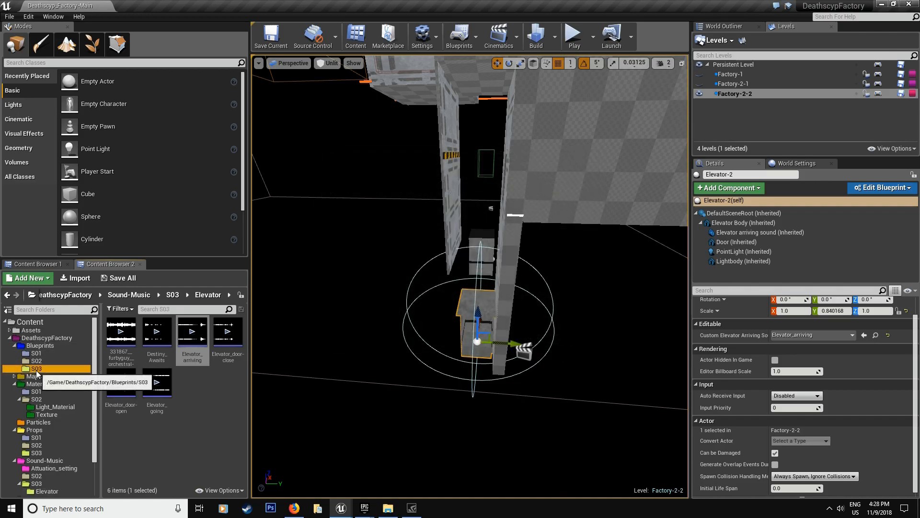
pyautogui.doubleClick(157, 349)
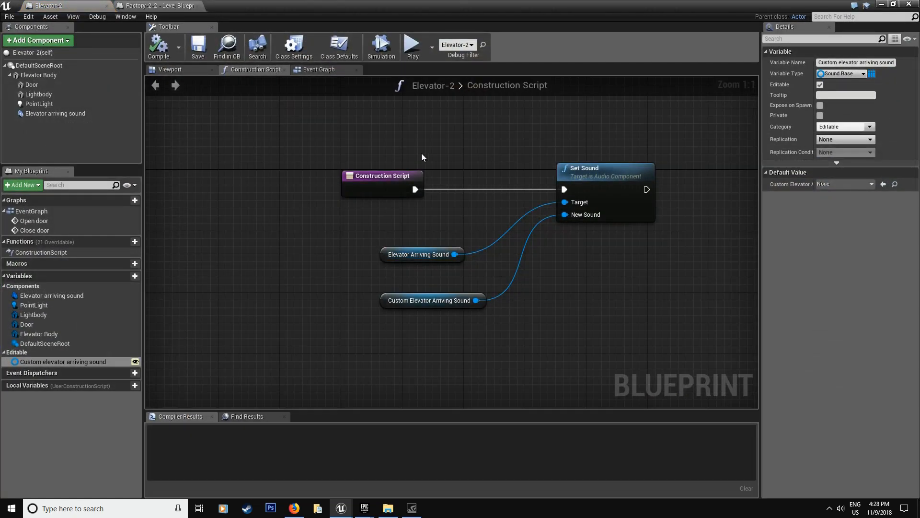
pyautogui.click(56, 115)
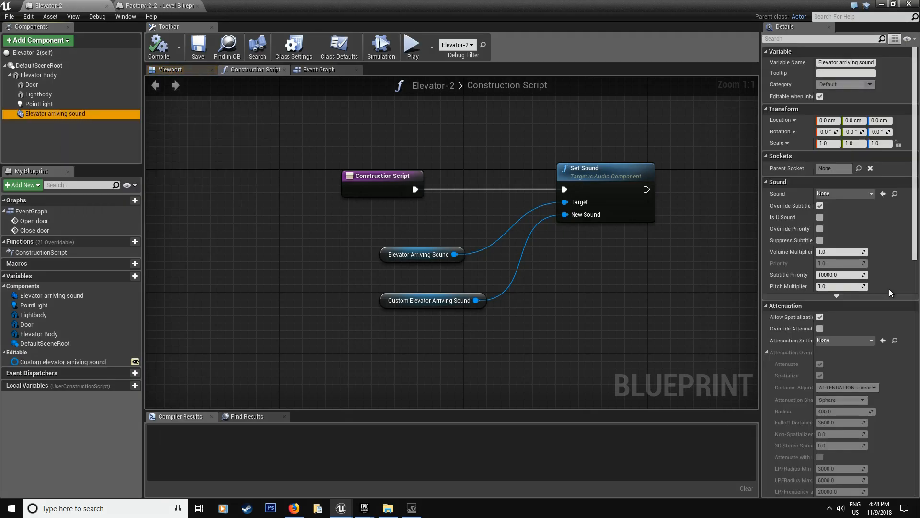
pyautogui.click(180, 70)
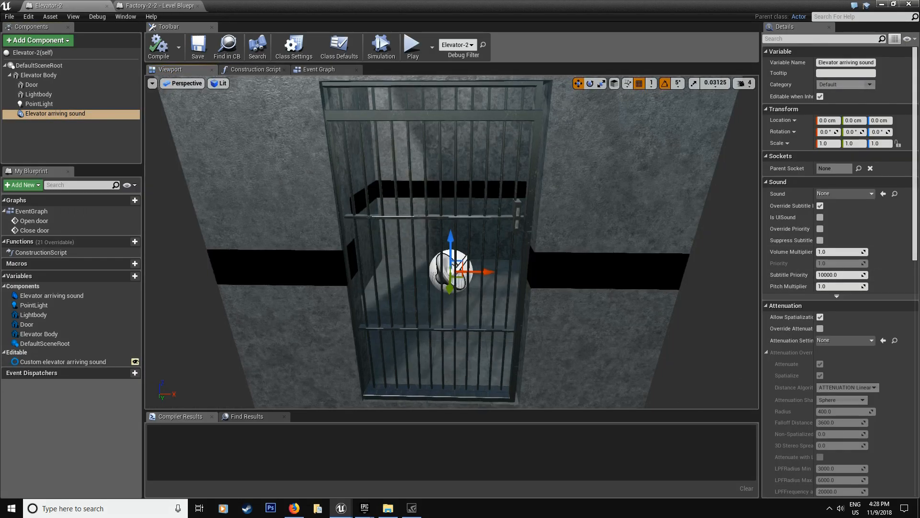
# Enable the attenuation override on the Elevator arriving sound component and view its range around the elevator
pyautogui.scroll(-7, 413, 245)
pyautogui.keyDown('alt'); pyautogui.moveTo(411, 242); pyautogui.dragTo(416, 260); pyautogui.keyUp('alt')
pyautogui.moveTo(415, 260); pyautogui.dragTo(405, 260, button='right')
pyautogui.moveTo(616, 331); pyautogui.dragTo(583, 343, button='right')
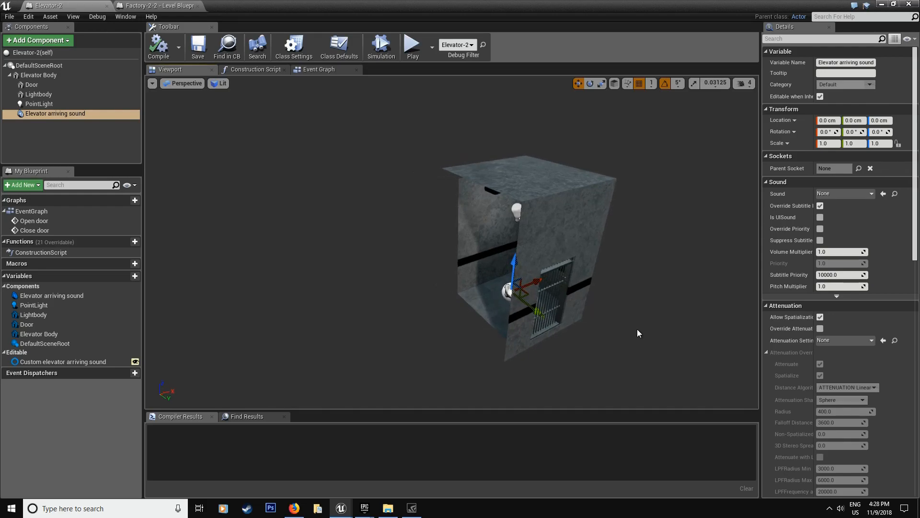
pyautogui.click(820, 328)
pyautogui.moveTo(575, 263)
pyautogui.mouseDown(button='right')
pyautogui.moveTo(580, 254)
pyautogui.moveTo(522, 242)
pyautogui.moveTo(603, 256)
pyautogui.moveTo(558, 260)
pyautogui.moveTo(578, 261)
pyautogui.mouseUp(button='right')
pyautogui.press('s')
pyautogui.moveTo(507, 269); pyautogui.dragTo(556, 225, button='right')
pyautogui.press('w')
pyautogui.press('s')
# Set the Elevator arriving sound's attenuation radius to 200 and its falloff distance to 1200
pyautogui.click(858, 411)
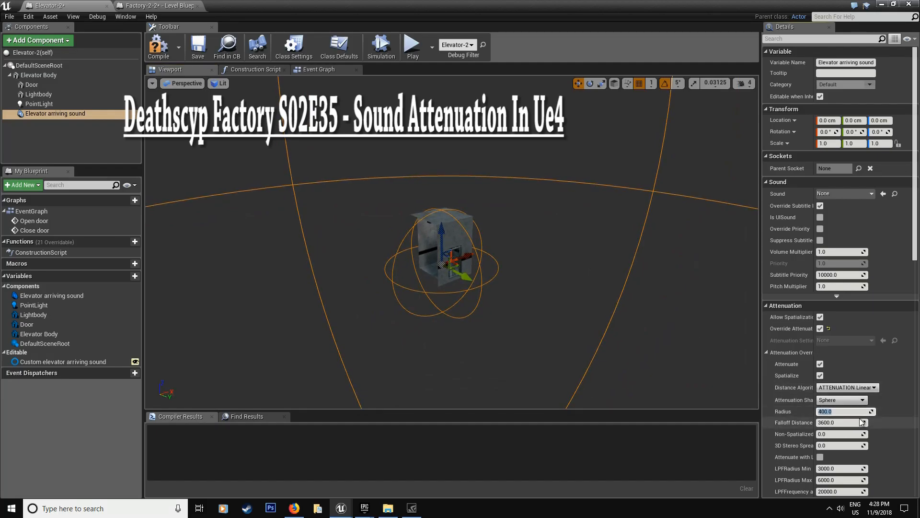
pyautogui.write('200')
pyautogui.click(842, 424)
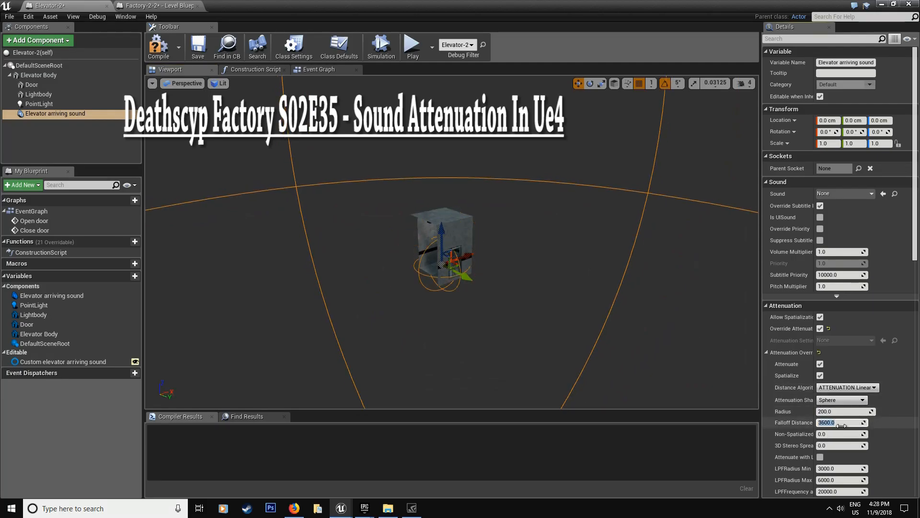
pyautogui.write('1200')
pyautogui.press('Return')
pyautogui.moveTo(452, 242)
pyautogui.mouseDown(button='right')
pyautogui.moveTo(450, 269)
pyautogui.moveTo(472, 268)
pyautogui.moveTo(448, 235)
pyautogui.mouseUp(button='right')
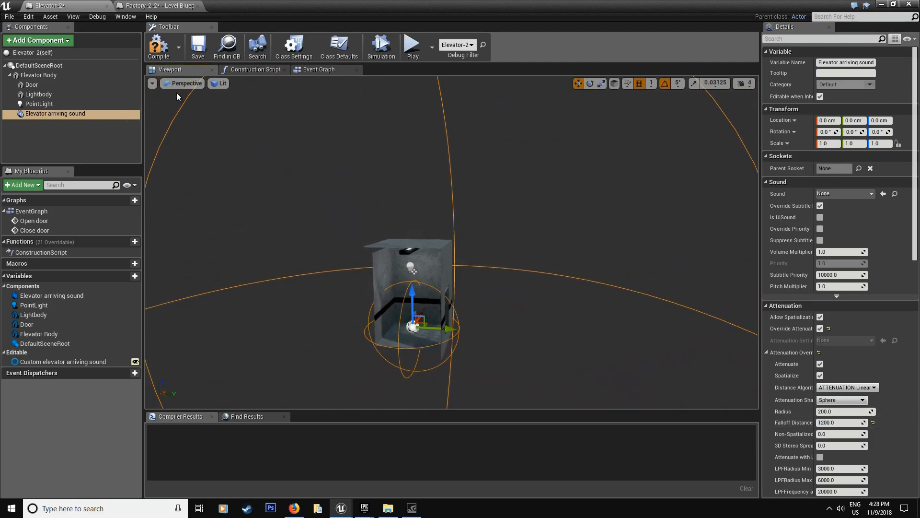
# Save the Elevator-2 blueprint and close it, leaving Factory-2-2's level blueprint open
pyautogui.click(198, 48)
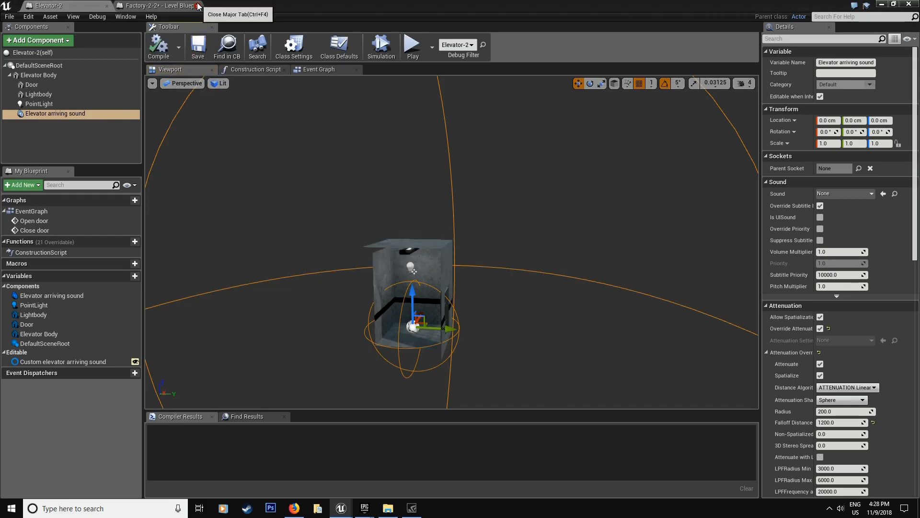
pyautogui.click(173, 5)
pyautogui.click(96, 7)
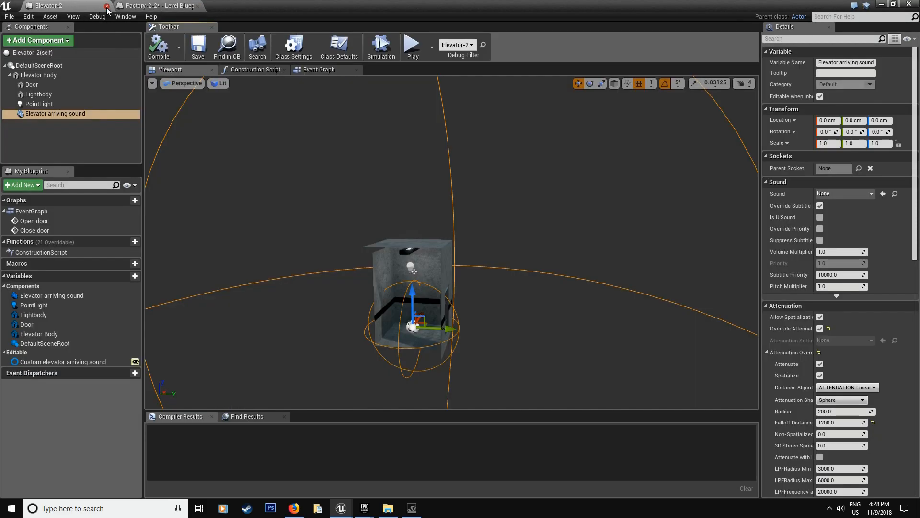
pyautogui.click(107, 6)
# Select the Elevator-2 actor in the level and add a reference to it below the 1.2-second Delay in Factory-2-2's level blueprint
pyautogui.moveTo(459, 276); pyautogui.dragTo(357, 286, button='right')
pyautogui.click(254, 255)
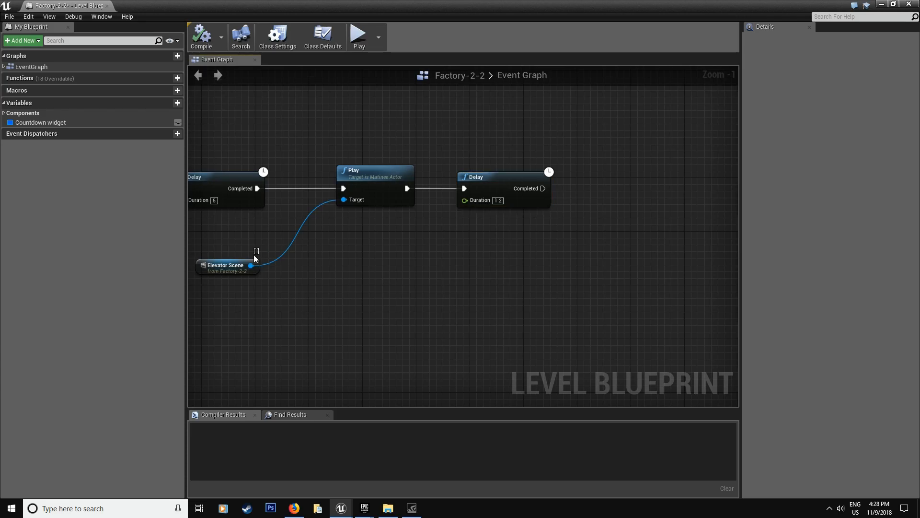
pyautogui.moveTo(529, 230); pyautogui.dragTo(471, 228, button='right')
pyautogui.click(881, 4)
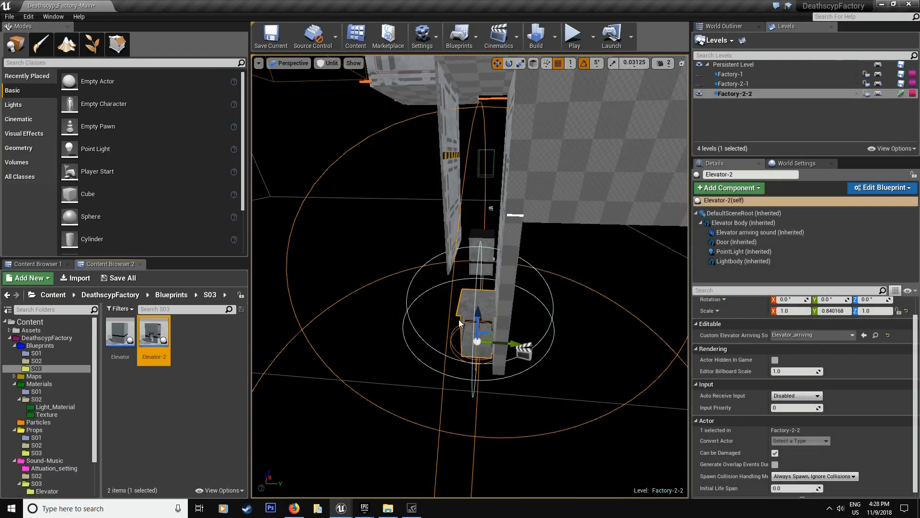
pyautogui.click(481, 305)
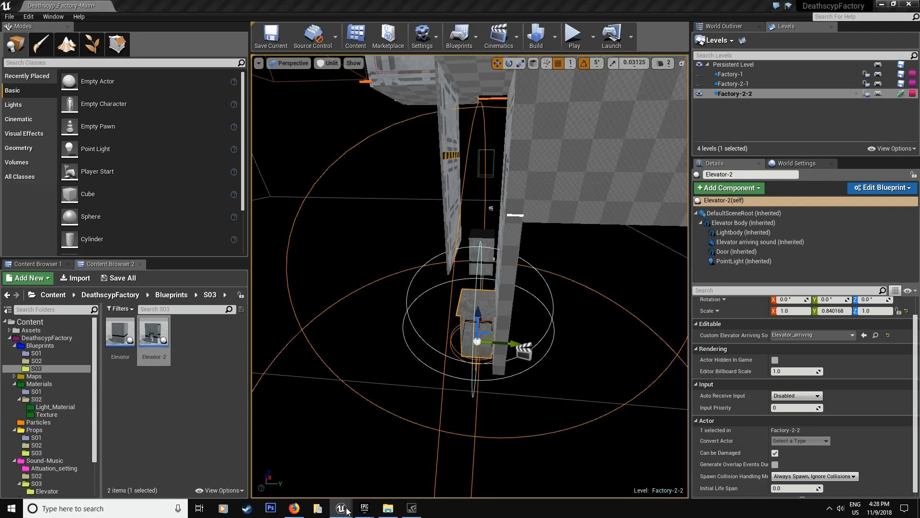
pyautogui.moveTo(349, 510)
pyautogui.click(392, 474)
pyautogui.rightClick(442, 241)
pyautogui.click(485, 285)
# Get the Elevator Arriving Sound component from the Elevator-2 reference and add an audio Play node targeting it
pyautogui.moveTo(499, 244); pyautogui.dragTo(557, 208)
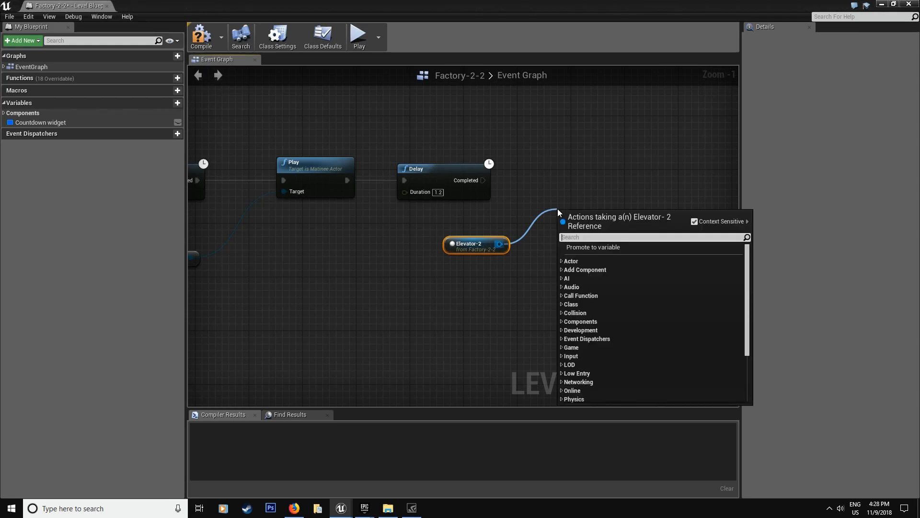
pyautogui.write('get sound')
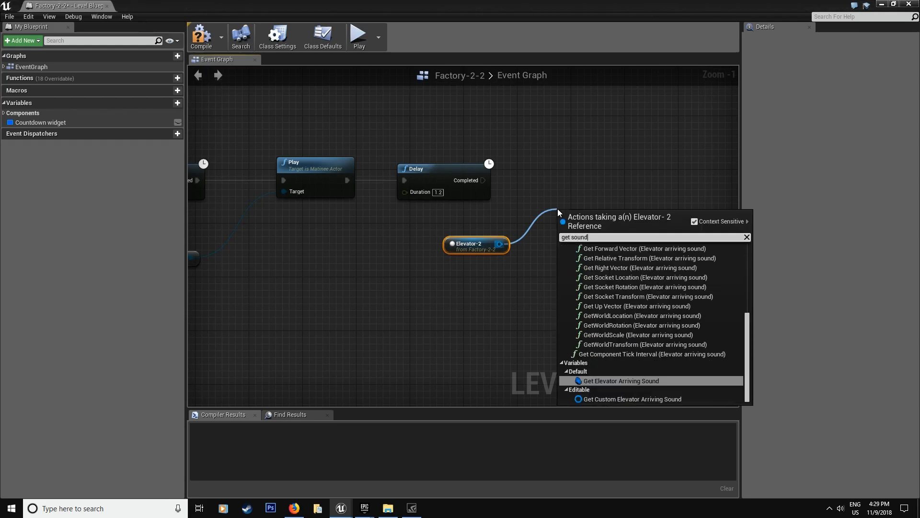
pyautogui.click(623, 381)
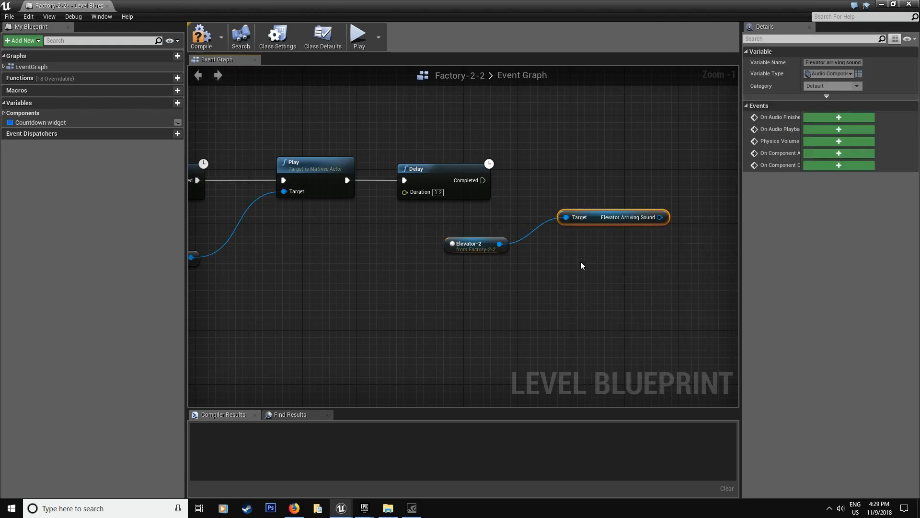
pyautogui.moveTo(660, 217); pyautogui.dragTo(674, 198)
pyautogui.write('play')
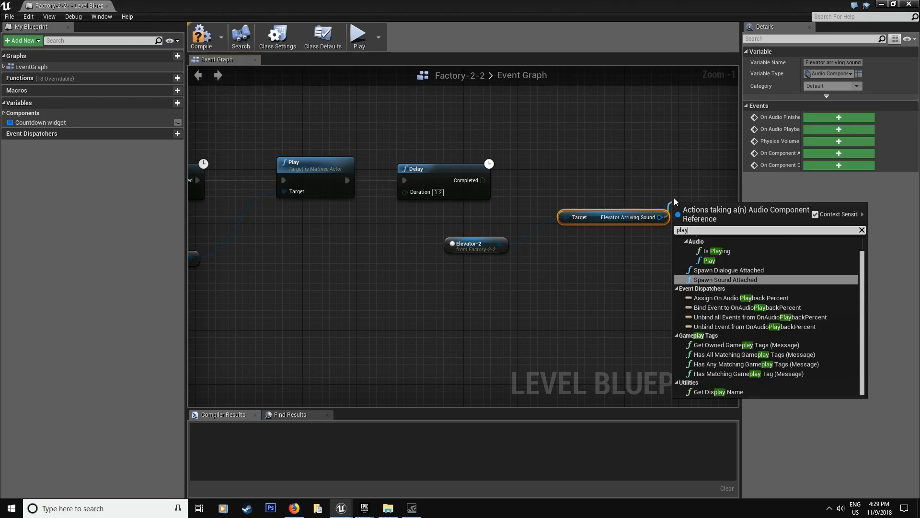
pyautogui.click(709, 261)
# Arrange the Elevator-2, Elevator Arriving Sound and audio Play nodes, and run Play from the 1.2-second Delay's completion
pyautogui.moveTo(477, 246); pyautogui.dragTo(416, 291)
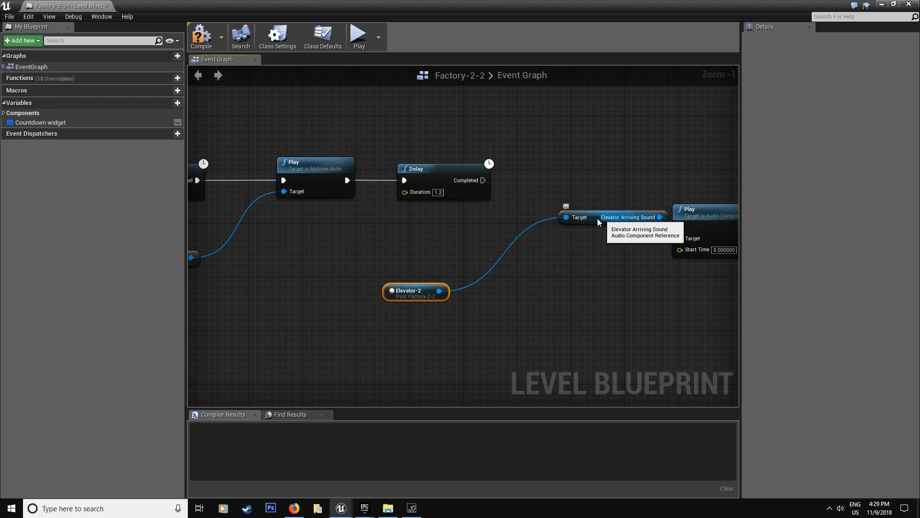
pyautogui.moveTo(600, 220); pyautogui.dragTo(519, 281)
pyautogui.moveTo(695, 210); pyautogui.dragTo(482, 181)
# Duplicate the Delay node after the audio Play node, set its duration to 3.8, and connect and align it with Play
pyautogui.moveTo(513, 203); pyautogui.dragTo(458, 220, button='right')
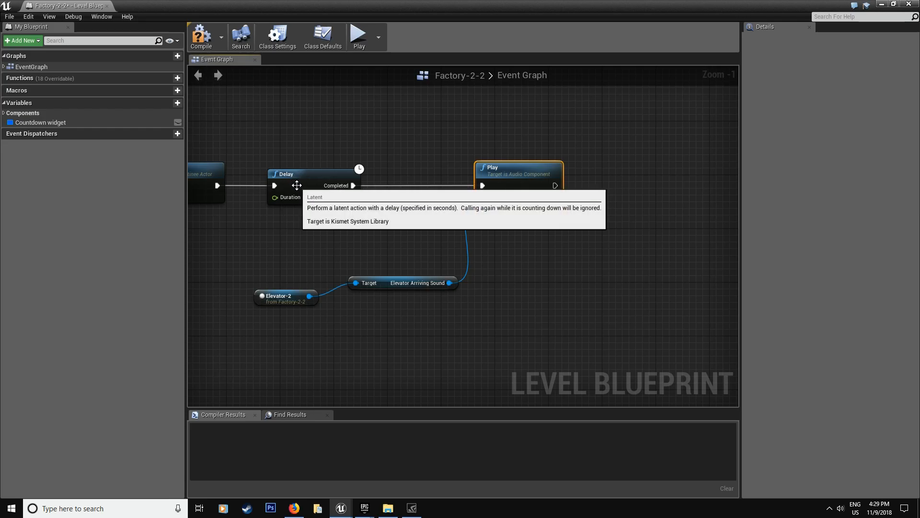
pyautogui.moveTo(573, 237); pyautogui.dragTo(528, 261, button='right')
pyautogui.moveTo(634, 258); pyautogui.dragTo(559, 253, button='right')
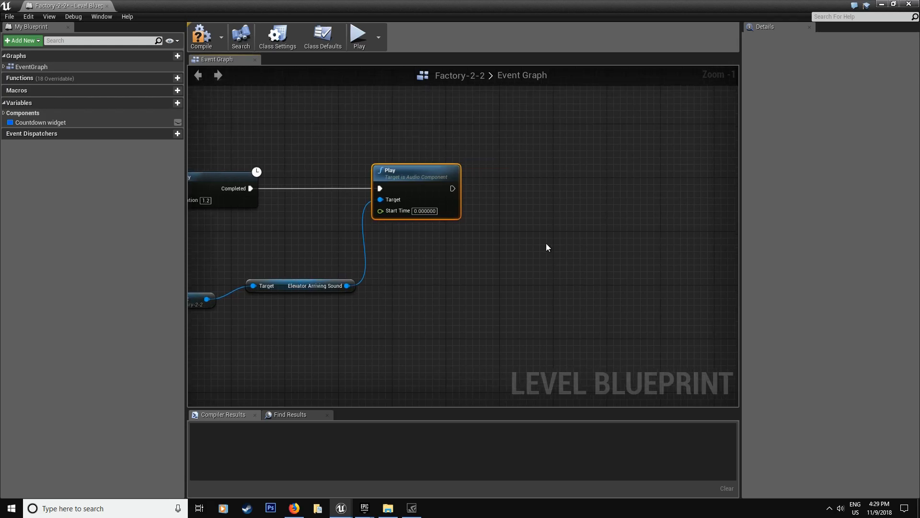
pyautogui.click(235, 192)
pyautogui.hotkey('ctrl', 'c')
pyautogui.hotkey('ctrl', 'v')
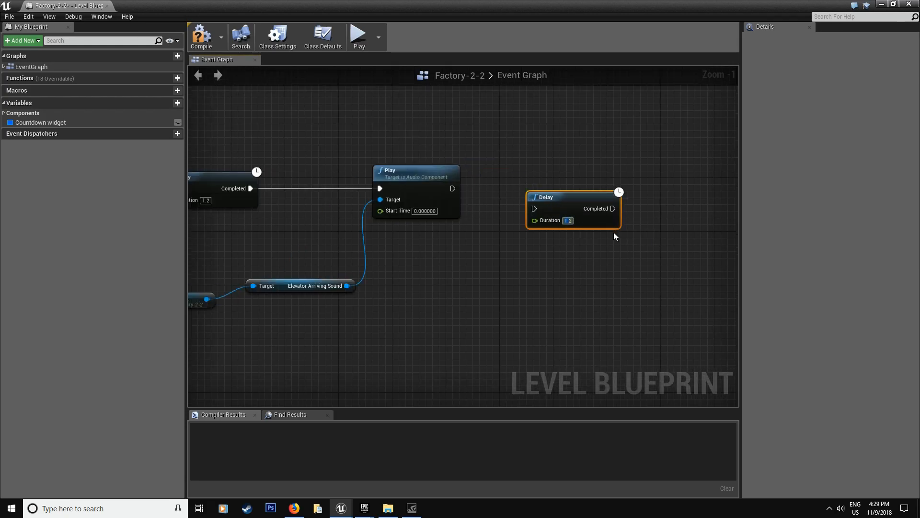
pyautogui.write('2')
pyautogui.write('3.8')
pyautogui.press('Return')
pyautogui.moveTo(535, 208); pyautogui.dragTo(452, 188)
pyautogui.moveTo(554, 204); pyautogui.dragTo(548, 184)
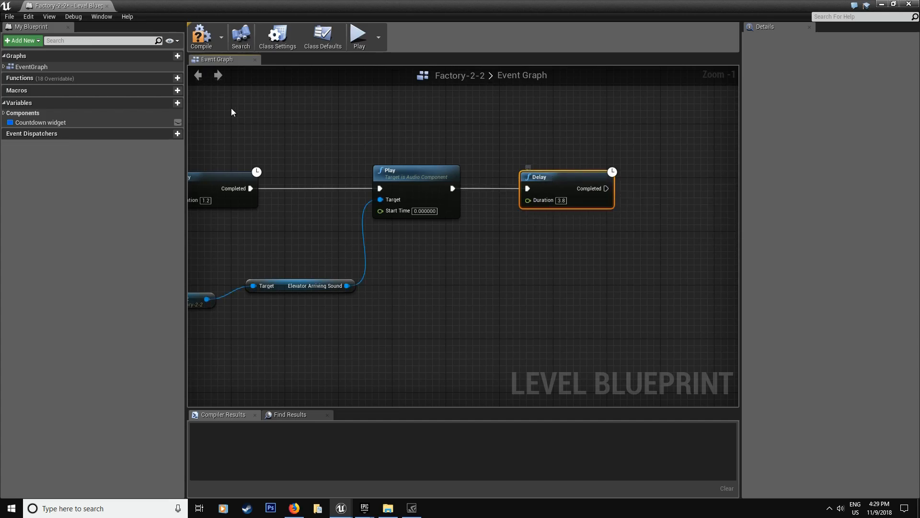
# Move the Elevator Arriving Sound node slightly up, closer to the audio Play node
pyautogui.scroll(-5, 641, 254)
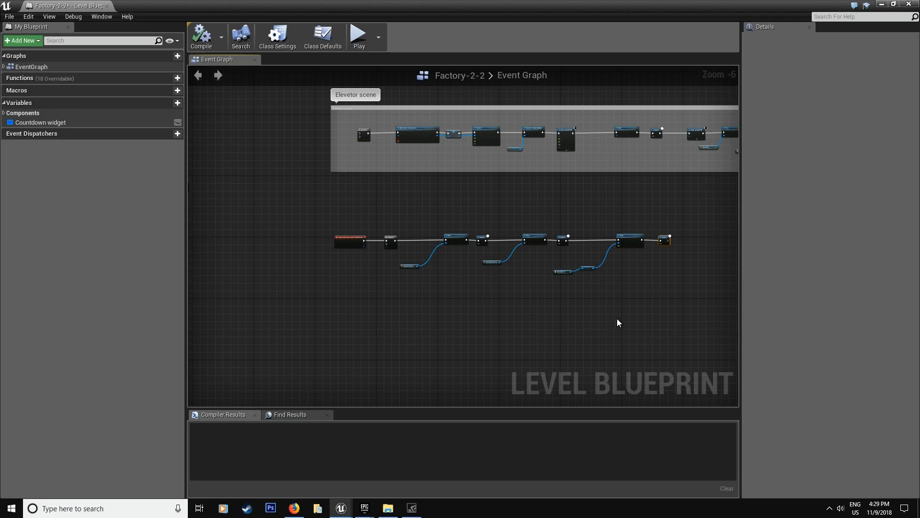
pyautogui.scroll(3, 605, 283)
pyautogui.moveTo(448, 311); pyautogui.dragTo(383, 271)
pyautogui.scroll(2, 558, 281)
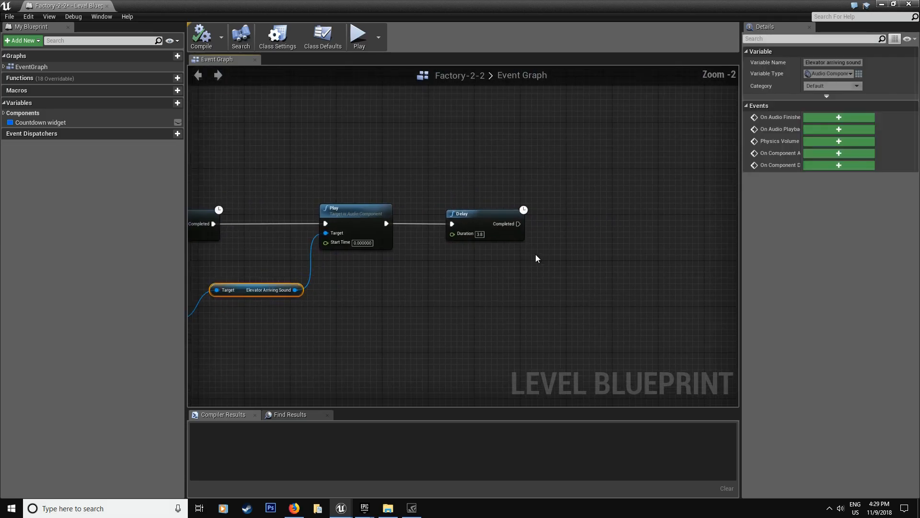
pyautogui.moveTo(392, 285); pyautogui.dragTo(522, 267, button='right')
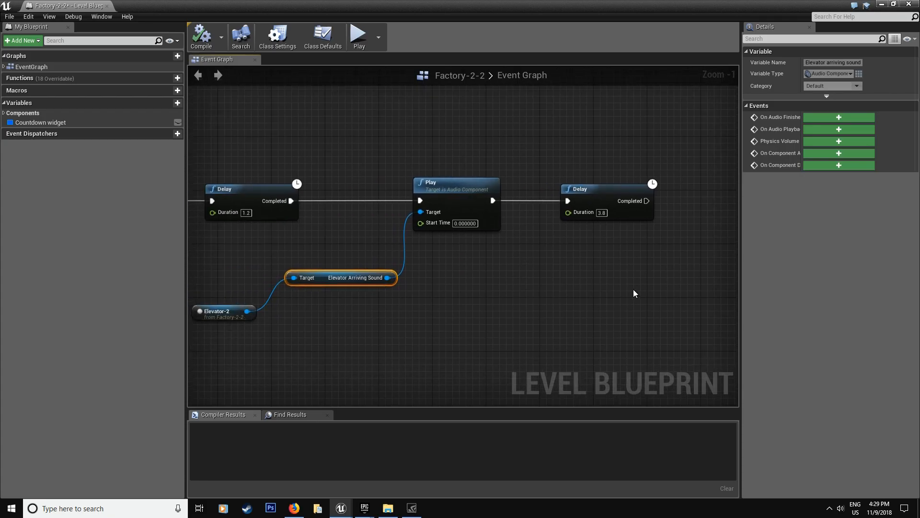
pyautogui.moveTo(636, 296); pyautogui.dragTo(495, 309, button='right')
pyautogui.moveTo(520, 277); pyautogui.dragTo(468, 270, button='right')
pyautogui.moveTo(351, 339); pyautogui.dragTo(536, 305, button='right')
pyautogui.moveTo(297, 318); pyautogui.dragTo(620, 283)
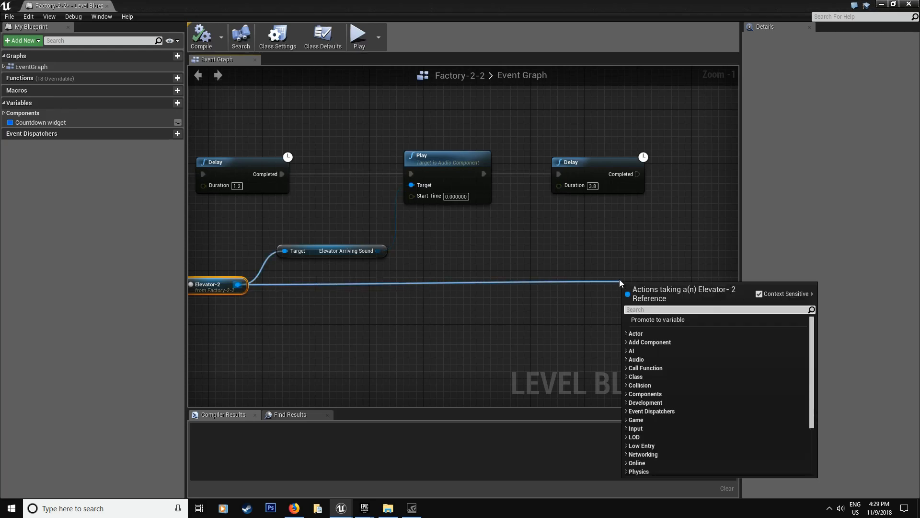
pyautogui.write('rer')
pyautogui.click(665, 464)
pyautogui.moveTo(670, 244); pyautogui.dragTo(521, 371)
pyautogui.press('Delete')
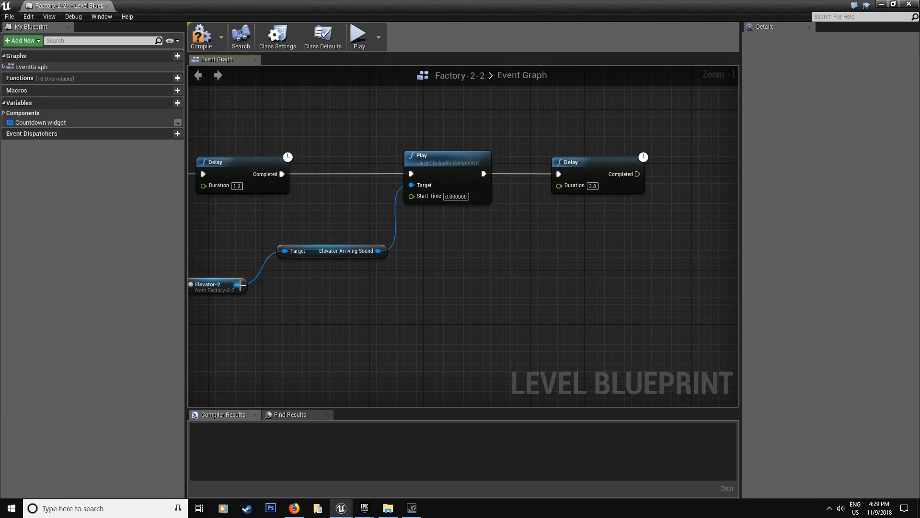
# Extend the Elevator-2 reference with a reroute node placed below the 3.8-second Delay
pyautogui.moveTo(240, 285); pyautogui.dragTo(581, 285)
pyautogui.write('rer')
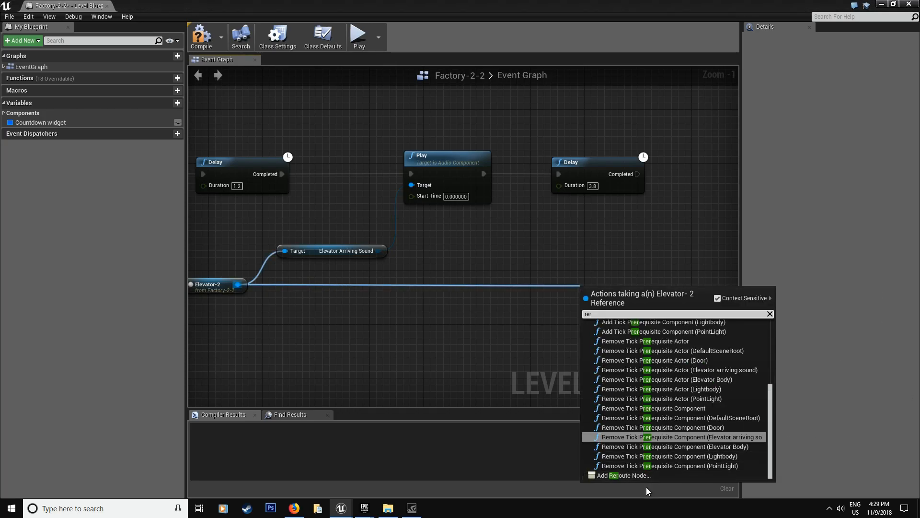
pyautogui.click(623, 475)
# Add an Open Door call targeting Elevator-2 from the reroute node and run it when the 3.8-second Delay completes
pyautogui.moveTo(594, 289); pyautogui.dragTo(690, 234)
pyautogui.write('open')
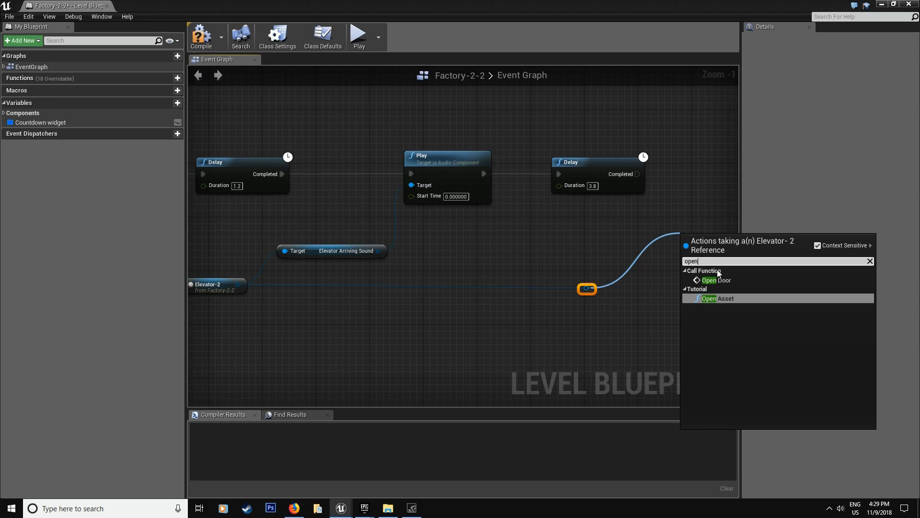
pyautogui.click(724, 280)
pyautogui.moveTo(722, 203); pyautogui.dragTo(588, 231, button='right')
pyautogui.moveTo(576, 269); pyautogui.dragTo(516, 207)
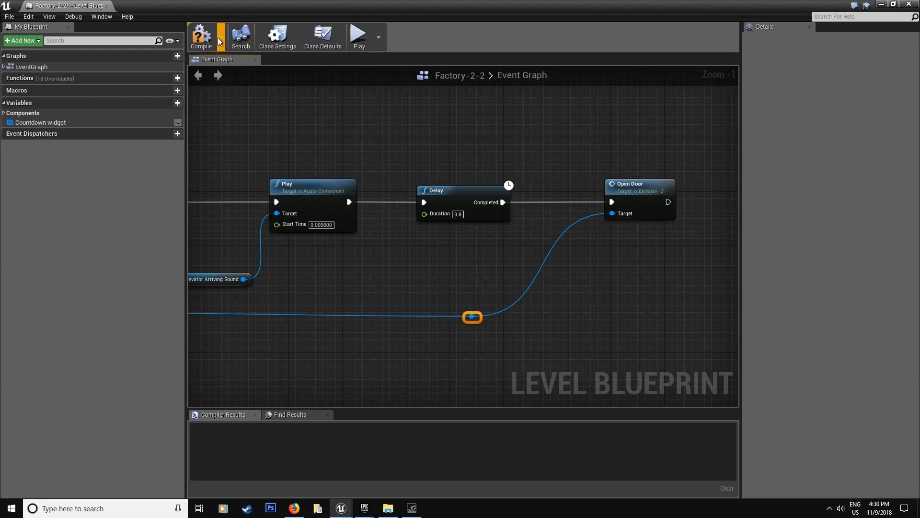
# Return to the main level editor and save the modified Factory-2-2 level
pyautogui.click(881, 4)
pyautogui.click(120, 279)
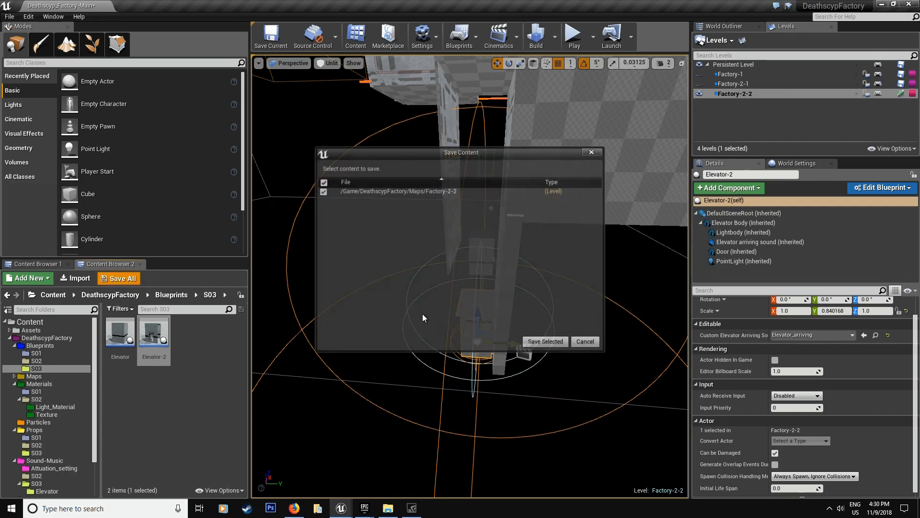
pyautogui.click(543, 340)
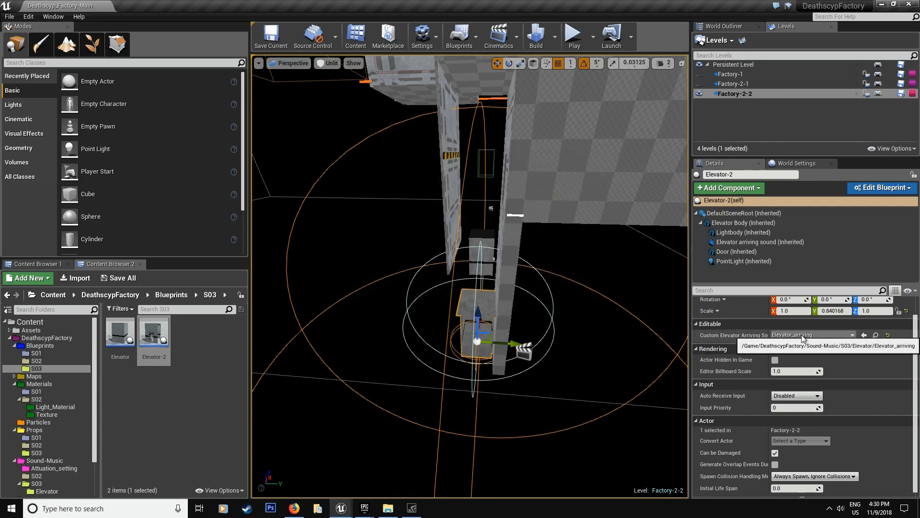
# Play-test the level full screen, watch the elevator arrive and open, walk up to its doorway, and stop the test
pyautogui.moveTo(384, 326); pyautogui.dragTo(603, 289, button='right')
pyautogui.click(572, 46)
pyautogui.press('F11')
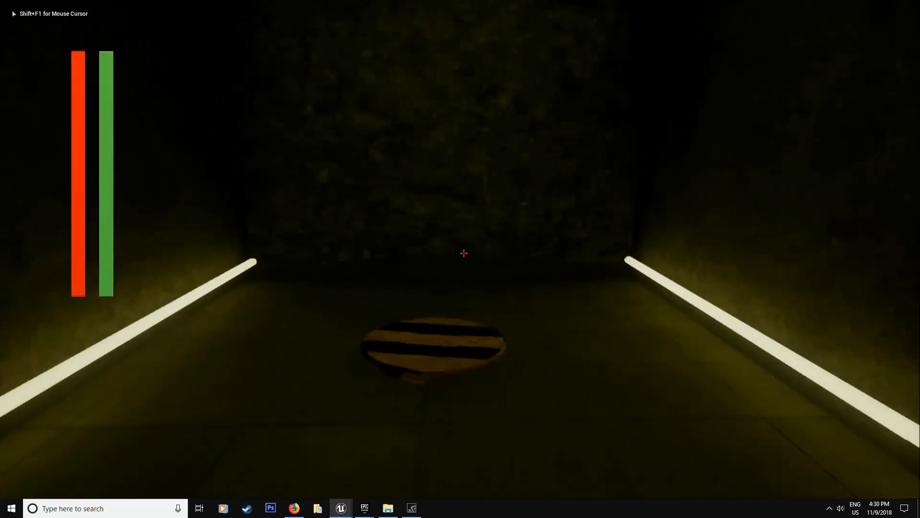
pyautogui.press('w')
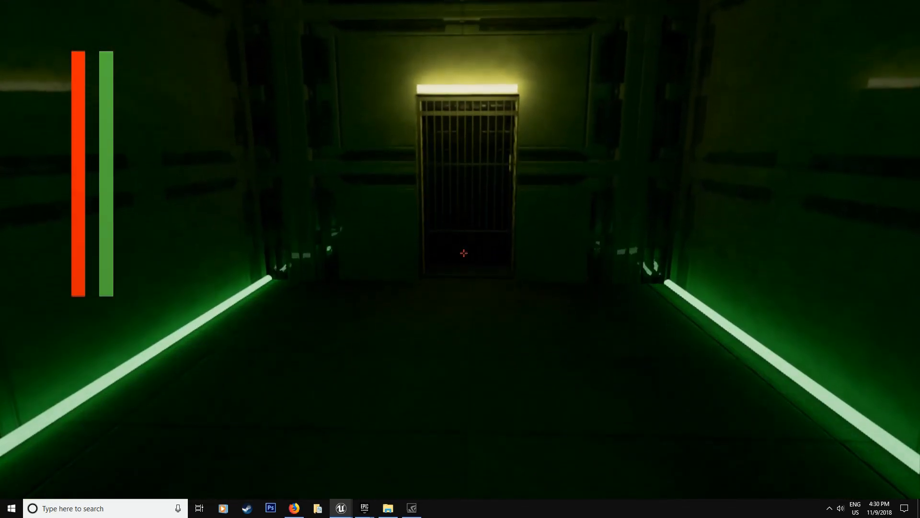
pyautogui.press('w')
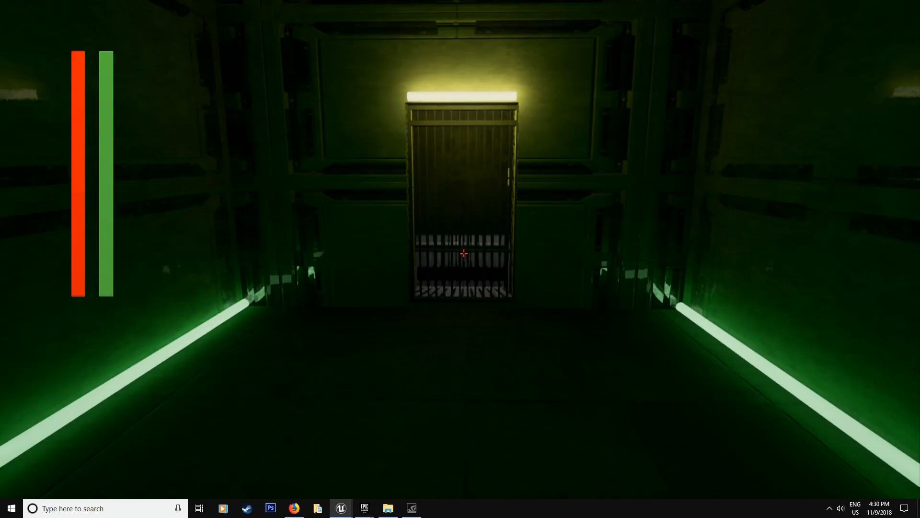
pyautogui.press('w')
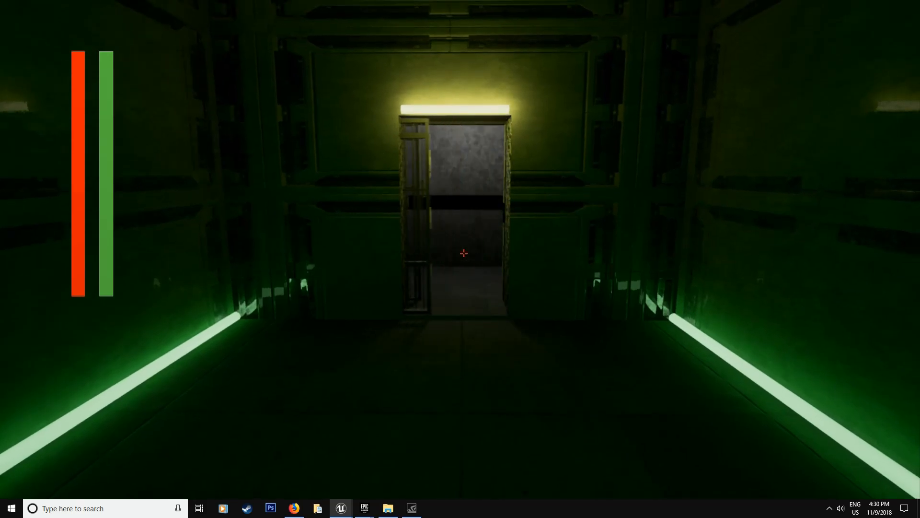
pyautogui.press('w')
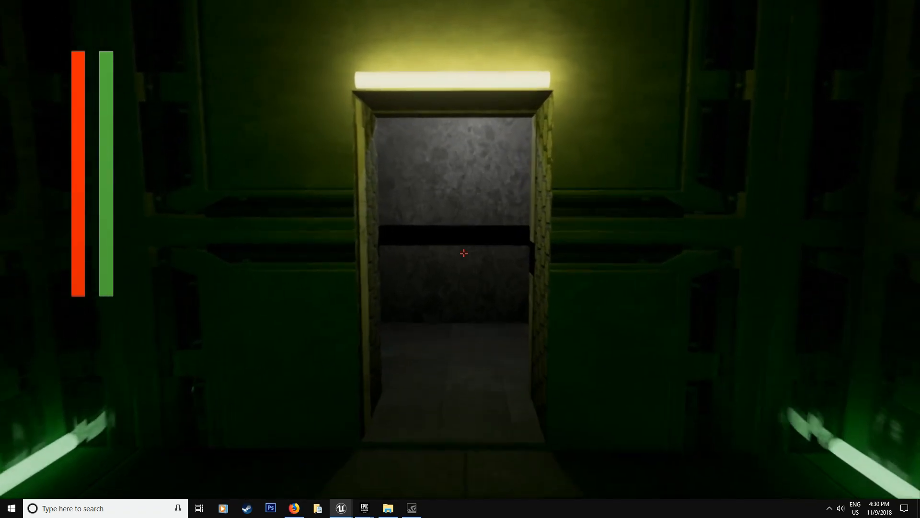
pyautogui.press('w')
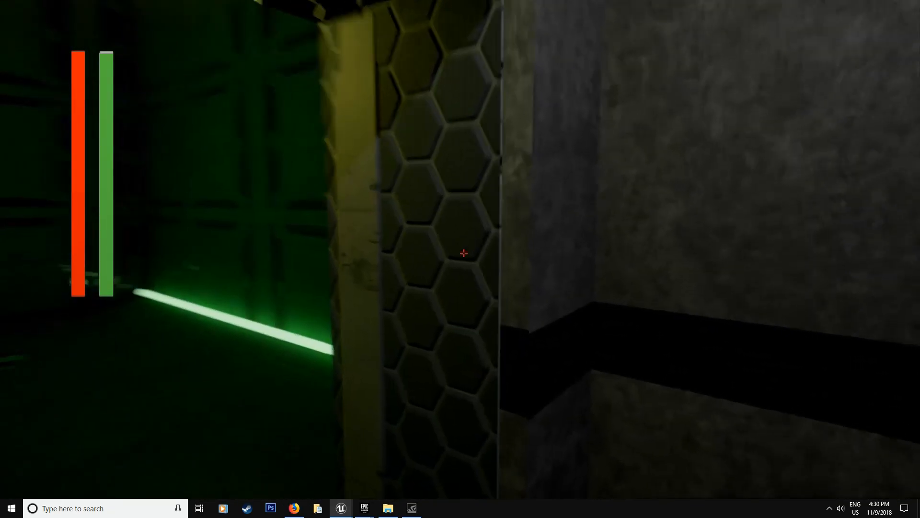
pyautogui.press('w')
pyautogui.press('s')
pyautogui.press('Escape')
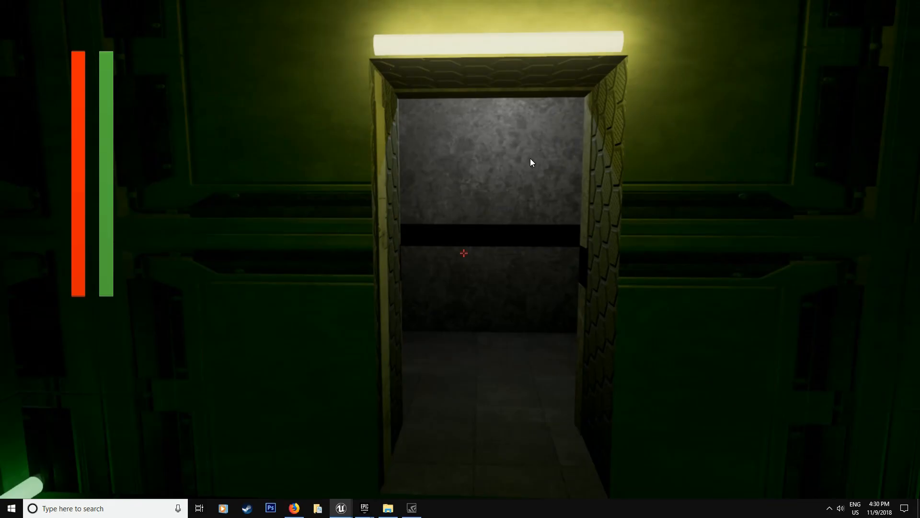
pyautogui.press('F11')
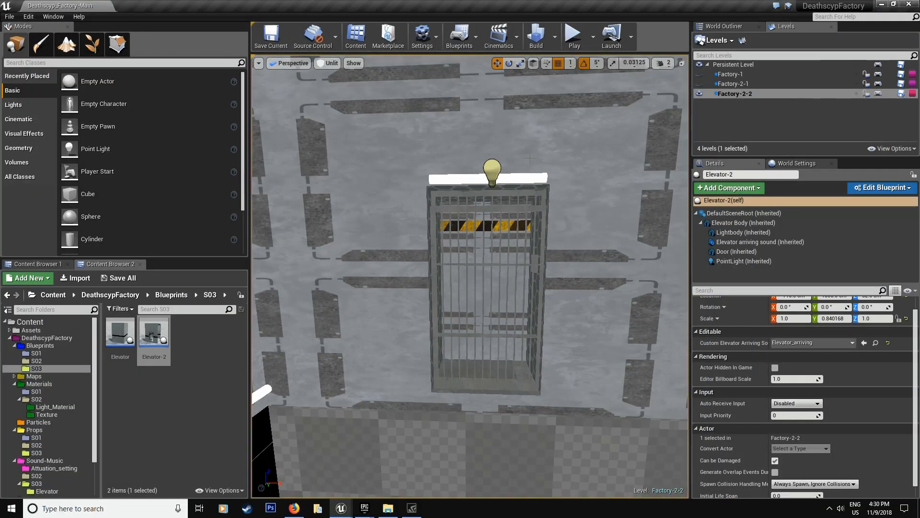